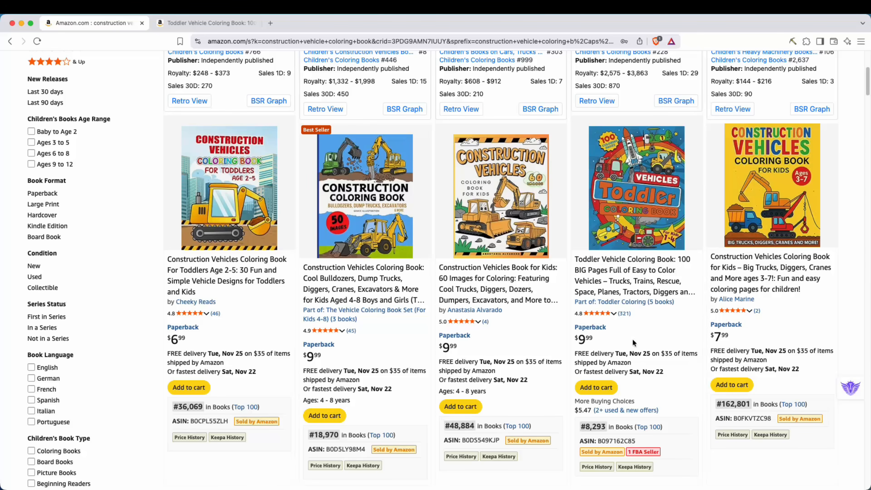
Inspect the product details of the first row of construction vehicle coloring books, comparing publishers, publication dates and best sellers ranks.
{"action": "mouse_move", "coordinate": [247, 239]}
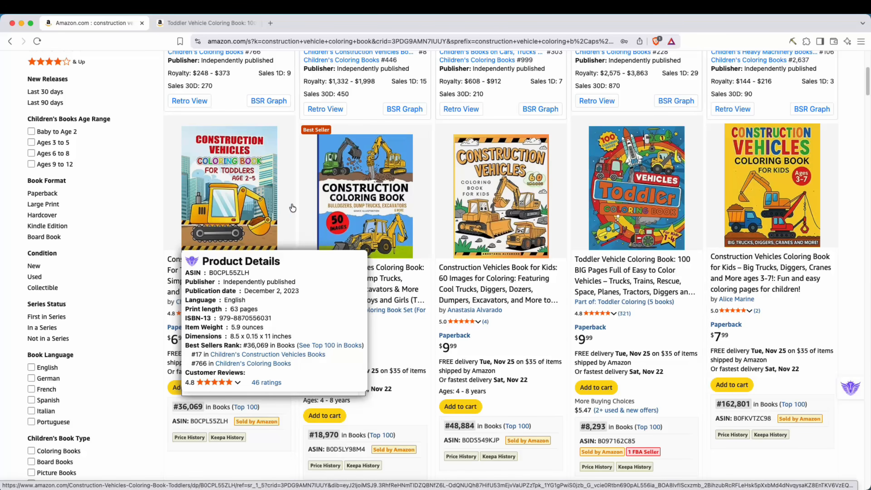
{"action": "mouse_move", "coordinate": [223, 188]}
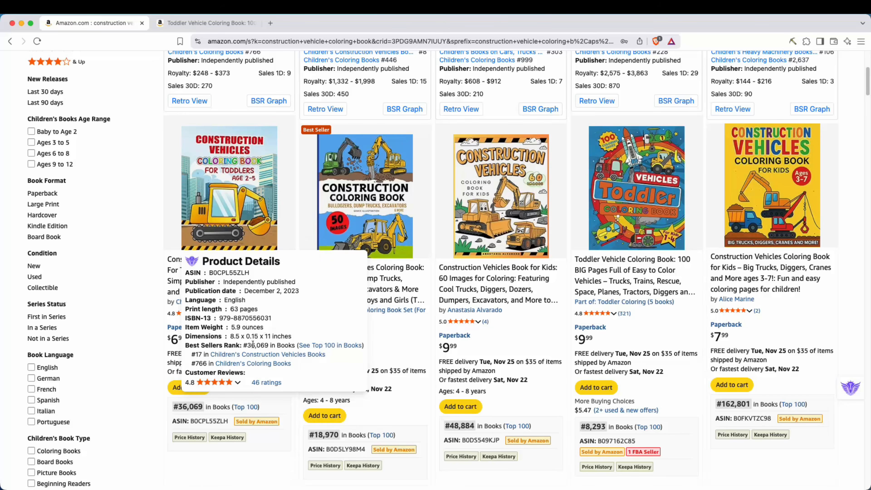
{"action": "left_click_drag", "start_coordinate": [247, 345], "coordinate": [272, 345]}
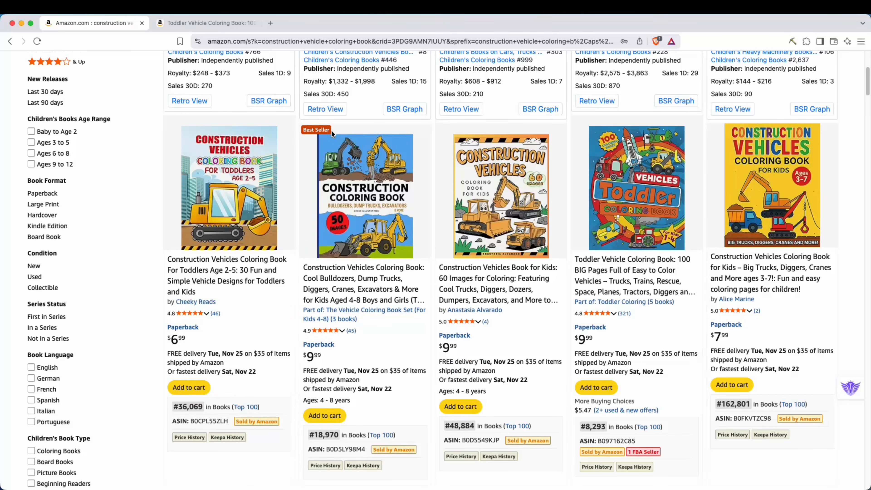
{"action": "mouse_move", "coordinate": [349, 170]}
{"action": "left_click_drag", "start_coordinate": [380, 371], "coordinate": [400, 372]}
{"action": "mouse_move", "coordinate": [489, 198]}
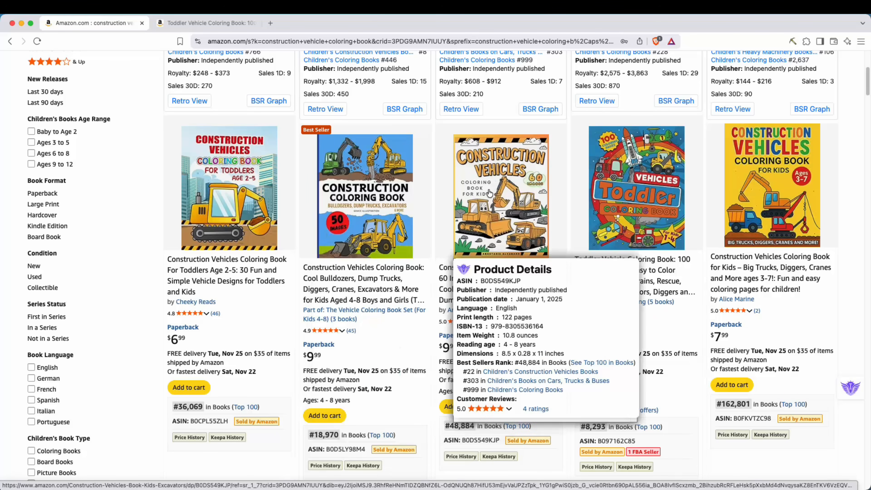
{"action": "left_click_drag", "start_coordinate": [503, 294], "coordinate": [547, 291]}
{"action": "left_click_drag", "start_coordinate": [514, 362], "coordinate": [537, 364]}
{"action": "mouse_move", "coordinate": [638, 223]}
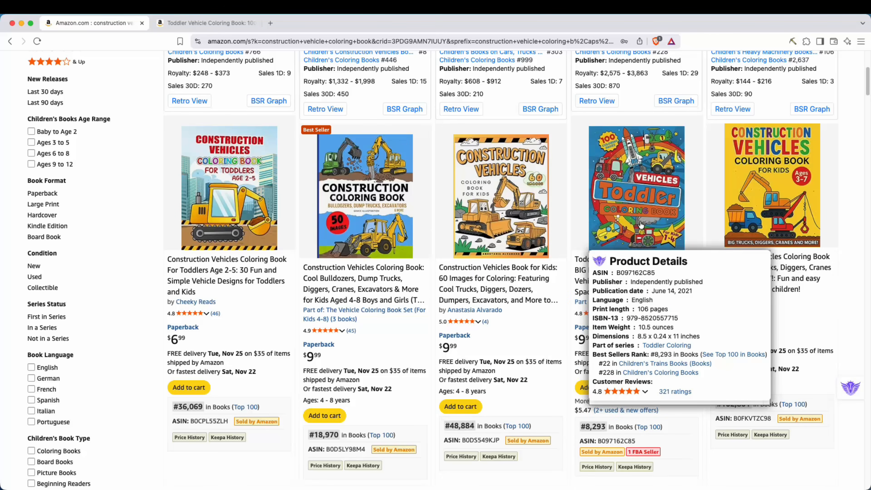
{"action": "left_click_drag", "start_coordinate": [642, 282], "coordinate": [683, 283]}
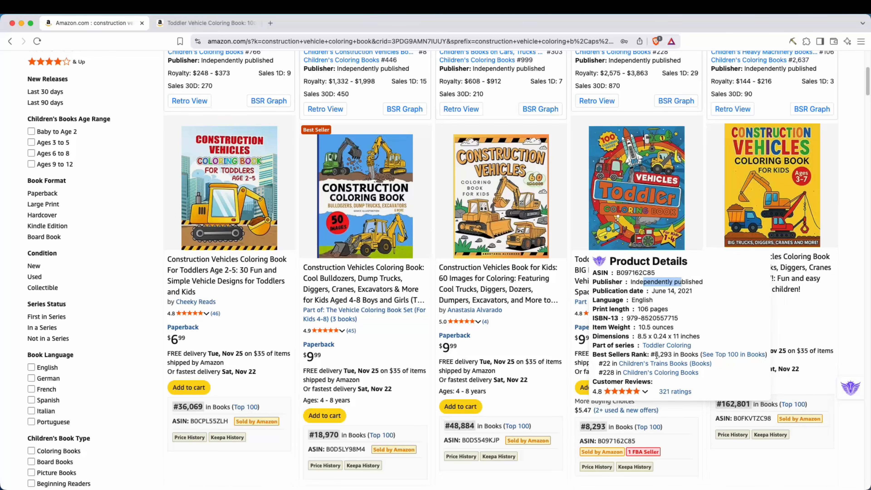
{"action": "left_click_drag", "start_coordinate": [653, 355], "coordinate": [668, 354]}
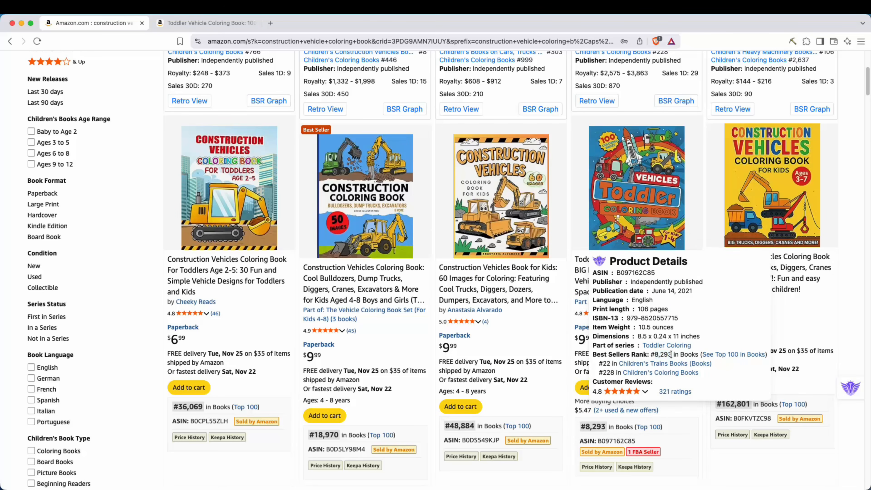
{"action": "mouse_move", "coordinate": [740, 338]}
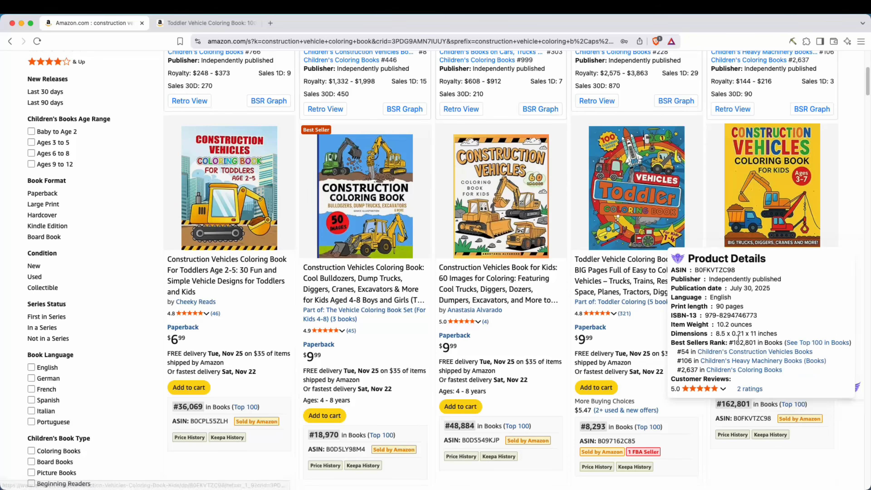
{"action": "left_click_drag", "start_coordinate": [736, 279], "coordinate": [761, 278]}
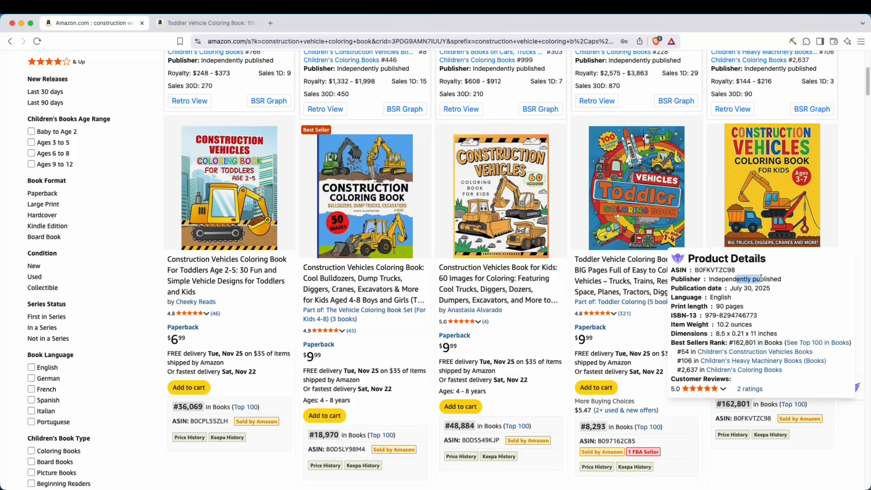
Scroll through the next search results and compare each coloring book's best sellers rank.
{"action": "scroll", "coordinate": [762, 279], "scroll_direction": "down", "scroll_amount": 2}
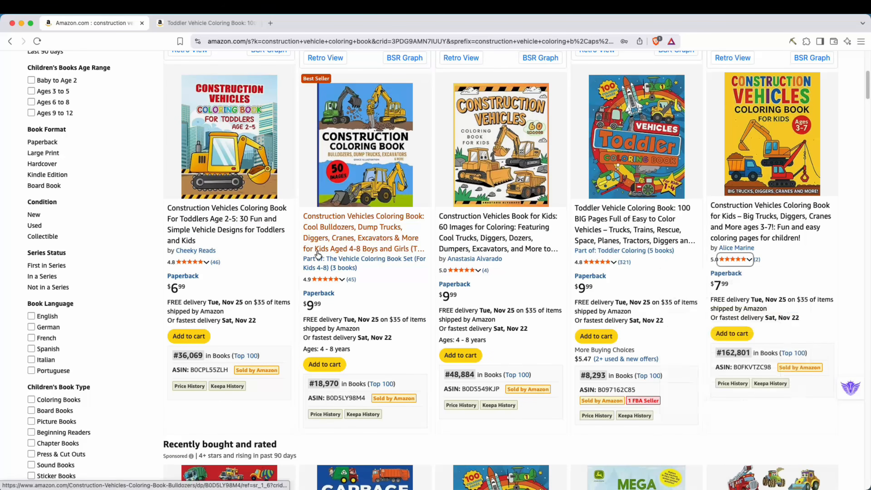
{"action": "scroll", "coordinate": [761, 256], "scroll_direction": "down", "scroll_amount": 5}
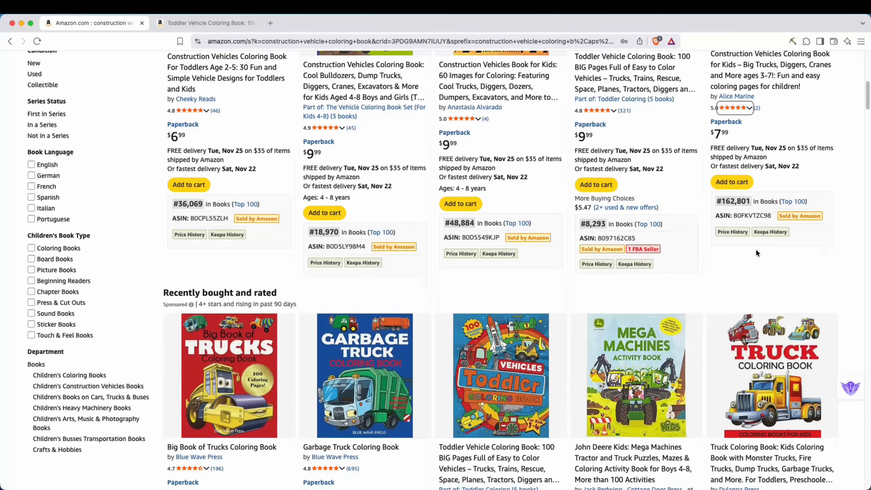
{"action": "scroll", "coordinate": [756, 253], "scroll_direction": "down", "scroll_amount": 20}
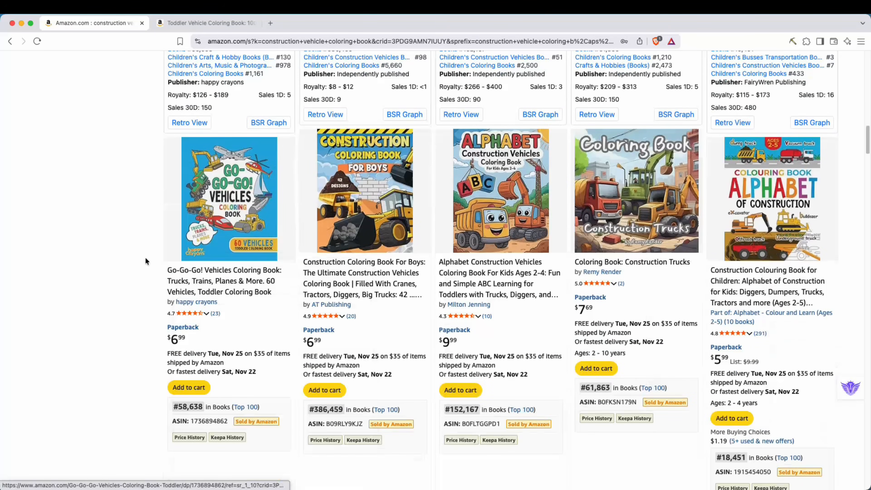
{"action": "scroll", "coordinate": [144, 271], "scroll_direction": "down", "scroll_amount": 3}
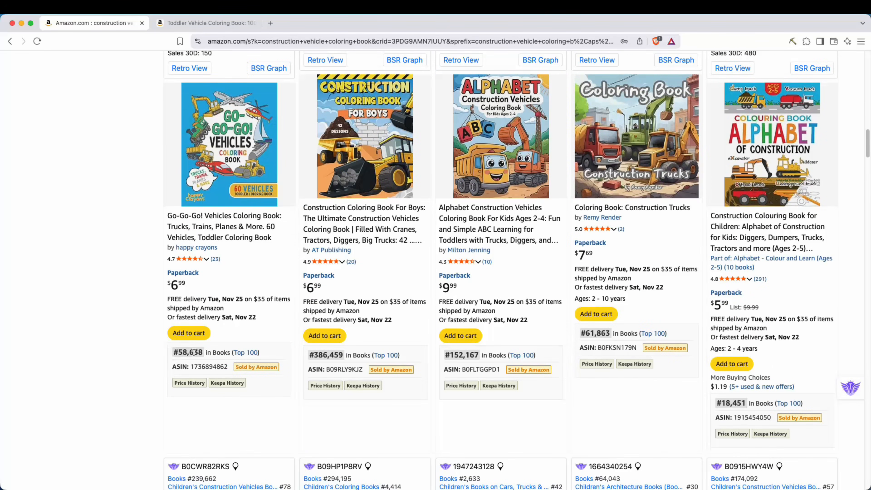
{"action": "left_click_drag", "start_coordinate": [318, 355], "coordinate": [350, 356]}
{"action": "left_click_drag", "start_coordinate": [453, 355], "coordinate": [480, 356]}
{"action": "left_click_drag", "start_coordinate": [584, 334], "coordinate": [609, 335]}
{"action": "left_click_drag", "start_coordinate": [716, 403], "coordinate": [763, 404]}
Scroll further down the search results, examining the remaining coloring books and their product details.
{"action": "scroll", "coordinate": [91, 288], "scroll_direction": "down", "scroll_amount": 7}
{"action": "scroll", "coordinate": [92, 289], "scroll_direction": "down", "scroll_amount": 15}
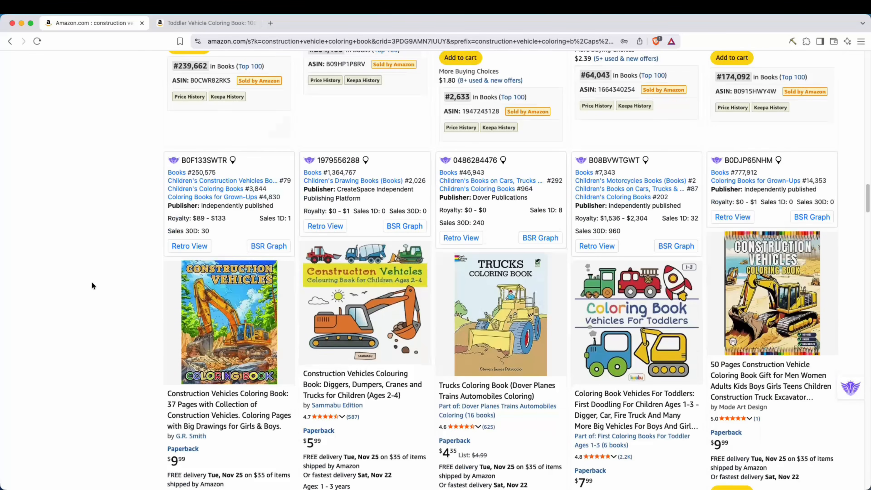
{"action": "scroll", "coordinate": [92, 298], "scroll_direction": "down", "scroll_amount": 20}
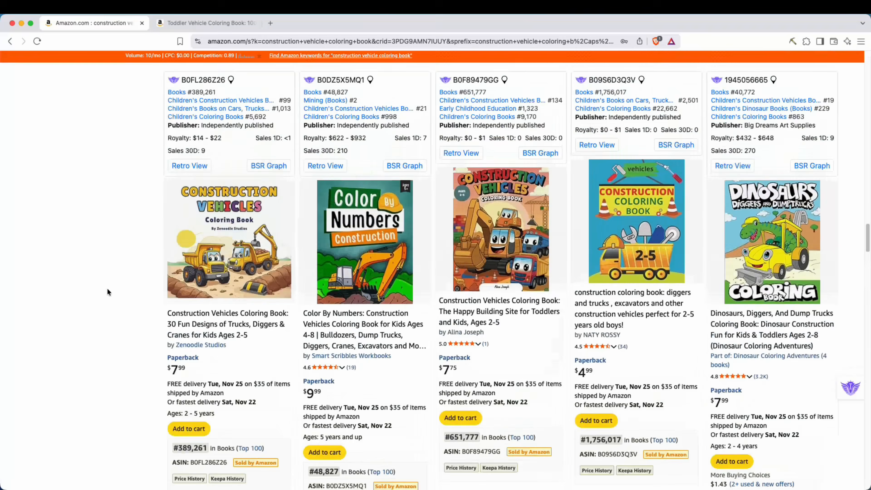
{"action": "scroll", "coordinate": [107, 292], "scroll_direction": "down", "scroll_amount": 10}
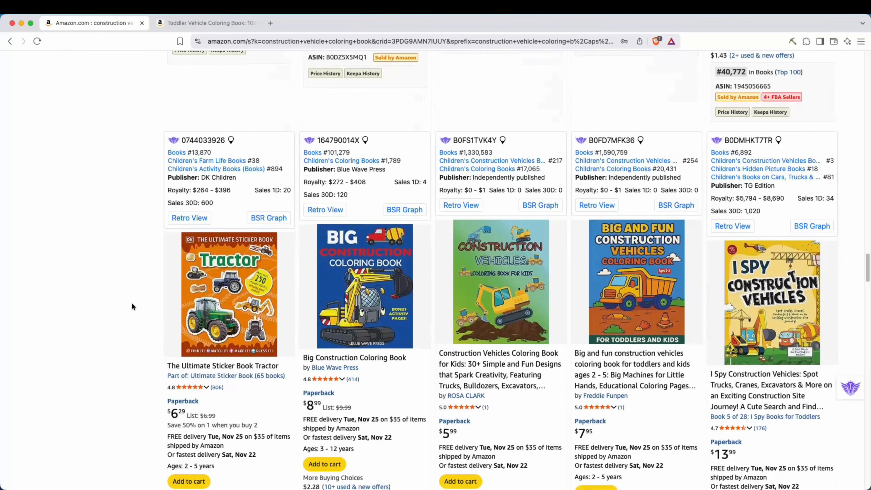
{"action": "scroll", "coordinate": [132, 305], "scroll_direction": "down", "scroll_amount": 15}
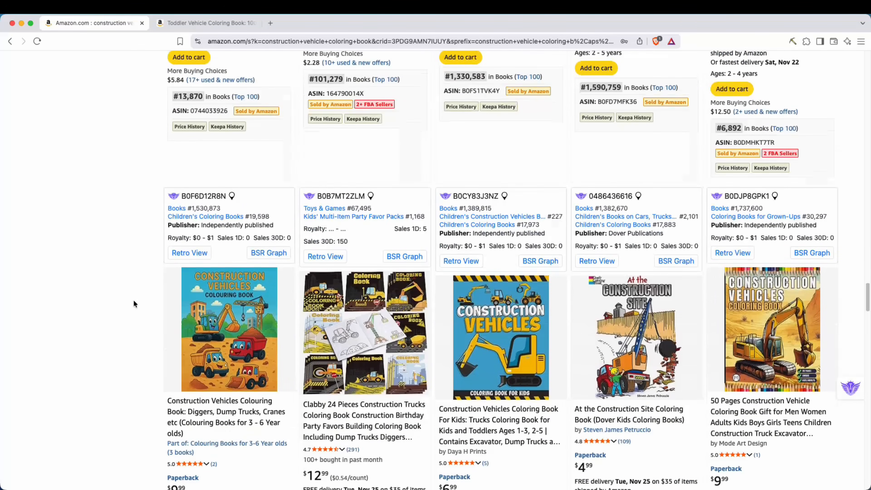
{"action": "scroll", "coordinate": [134, 303], "scroll_direction": "down", "scroll_amount": 15}
{"action": "scroll", "coordinate": [147, 288], "scroll_direction": "down", "scroll_amount": 20}
{"action": "scroll", "coordinate": [137, 299], "scroll_direction": "up", "scroll_amount": 5}
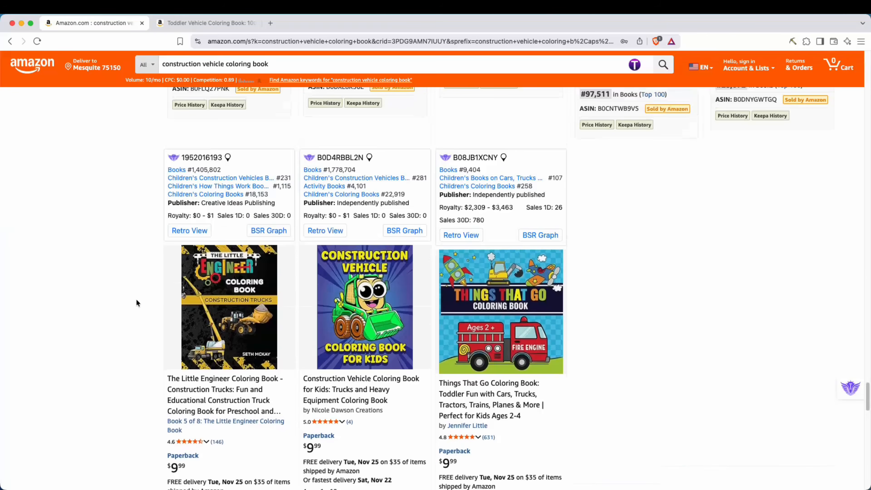
{"action": "scroll", "coordinate": [136, 298], "scroll_direction": "down", "scroll_amount": 4}
{"action": "mouse_move", "coordinate": [507, 361]}
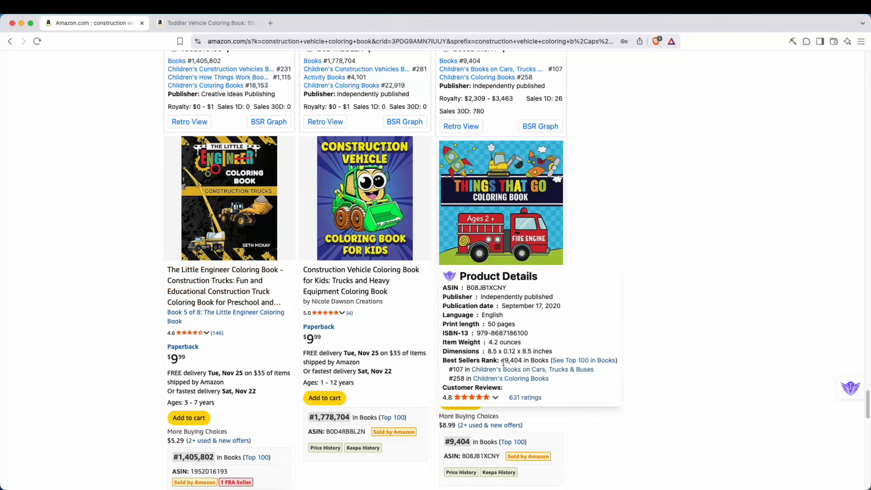
{"action": "left_click_drag", "start_coordinate": [501, 360], "coordinate": [521, 360]}
Review the Toddler Vehicle Coloring Book listing's title and customer rating breakdown in its tab.
{"action": "key", "text": "ctrl+Tab"}
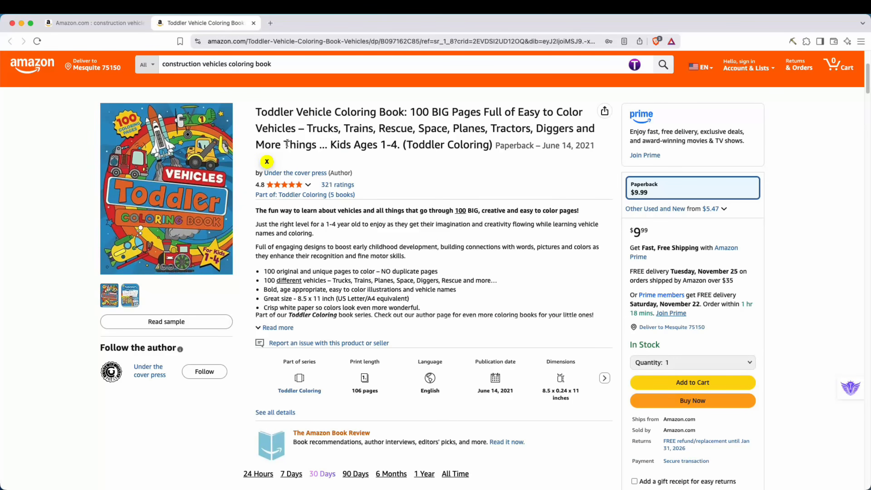
{"action": "left_click_drag", "start_coordinate": [273, 109], "coordinate": [391, 145]}
{"action": "left_click", "coordinate": [329, 145]}
{"action": "left_click", "coordinate": [383, 158]}
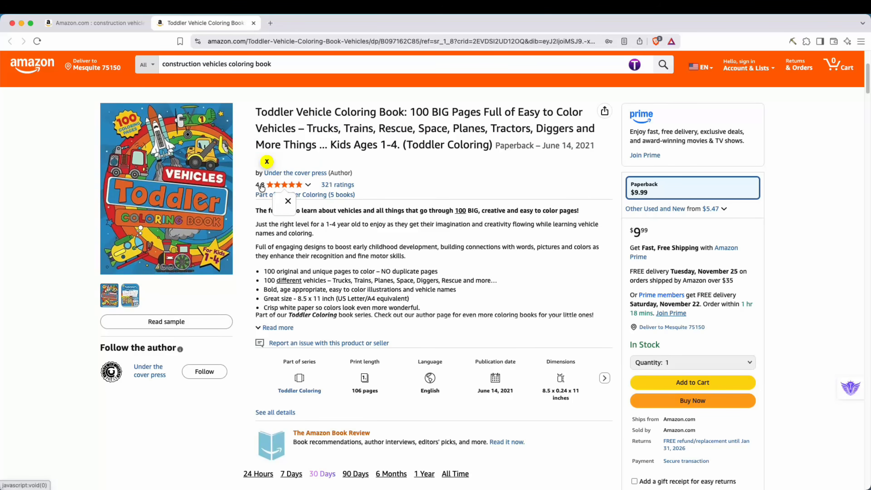
{"action": "mouse_move", "coordinate": [283, 188]}
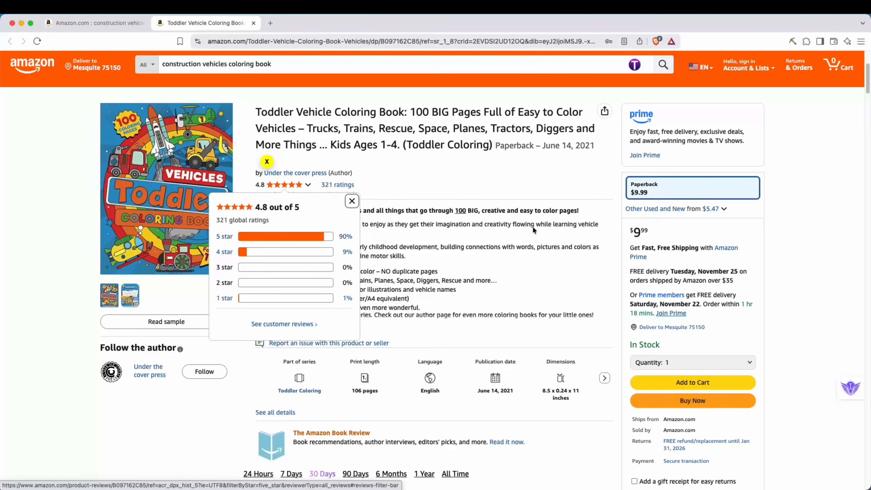
{"action": "double_click", "coordinate": [653, 229]}
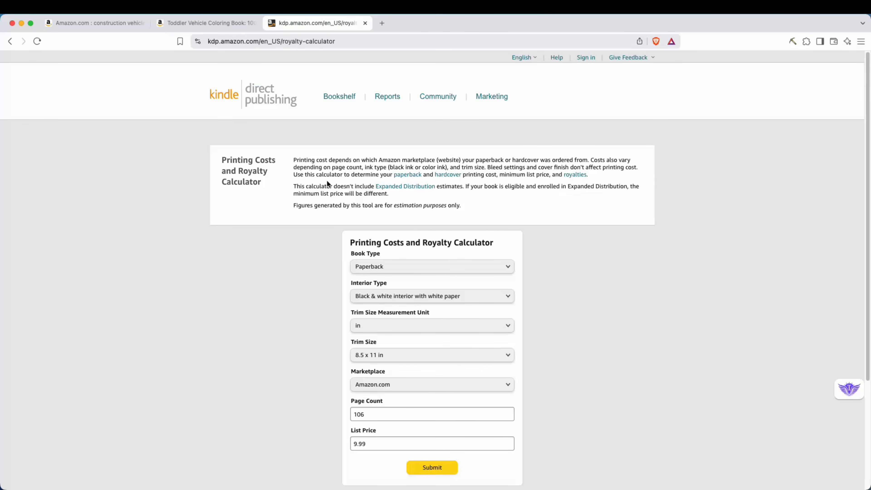
Calculate royalties for a 106-page, 8.5 x 11 in black & white paperback priced at 9.99 on Amazon.com.
{"action": "left_click_drag", "start_coordinate": [231, 157], "coordinate": [261, 182]}
{"action": "left_click", "coordinate": [607, 298]}
{"action": "scroll", "coordinate": [607, 299], "scroll_direction": "down", "scroll_amount": 2}
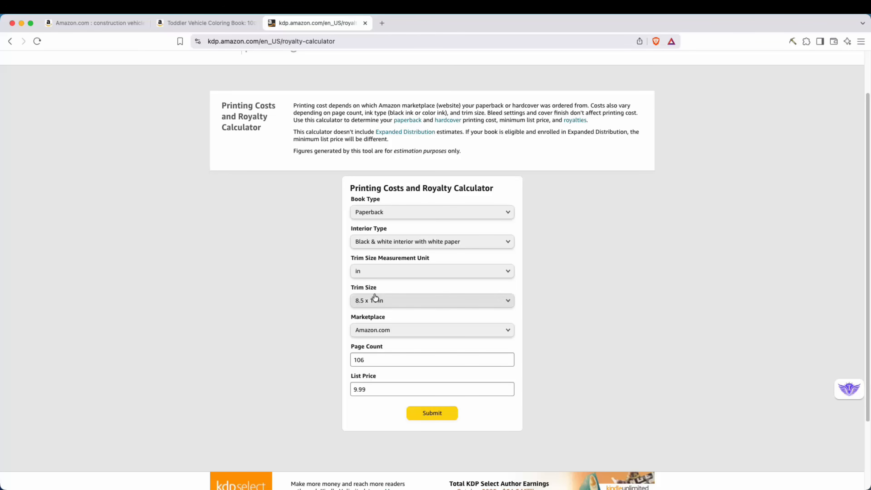
{"action": "left_click", "coordinate": [353, 363]}
{"action": "double_click", "coordinate": [356, 389]}
{"action": "left_click", "coordinate": [427, 413]}
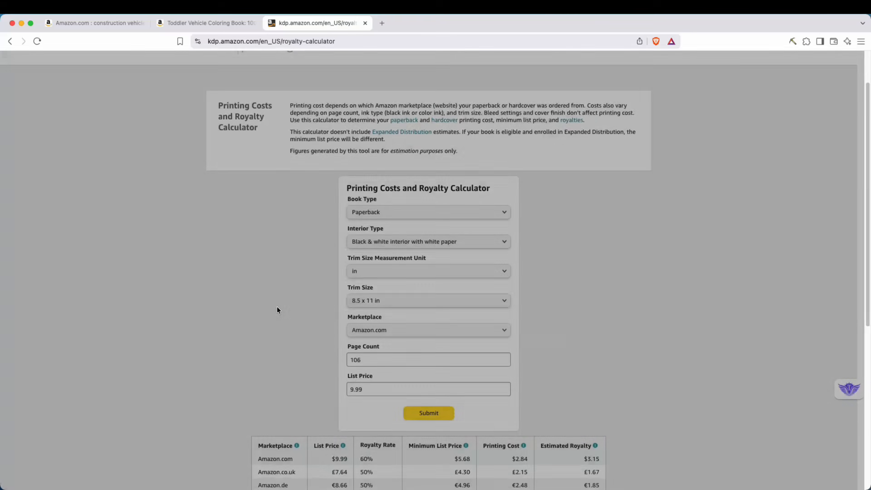
Examine the royalty results table, especially the Amazon.com printing cost and estimated royalty.
{"action": "scroll", "coordinate": [278, 309], "scroll_direction": "down", "scroll_amount": 6}
{"action": "left_click_drag", "start_coordinate": [261, 251], "coordinate": [299, 254]}
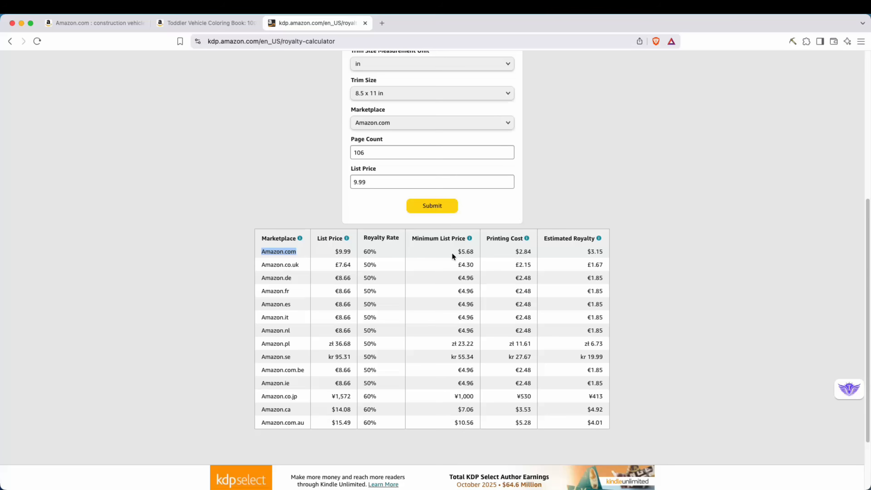
{"action": "left_click_drag", "start_coordinate": [455, 251], "coordinate": [580, 236]}
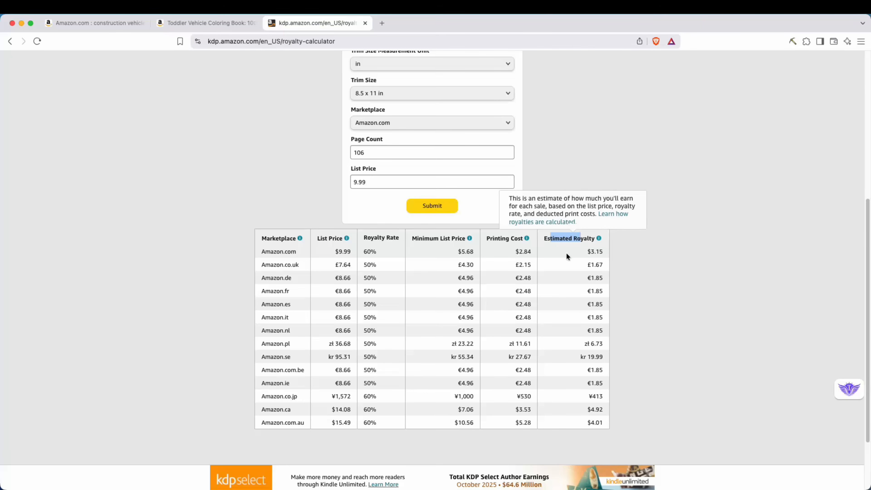
{"action": "left_click_drag", "start_coordinate": [589, 251], "coordinate": [604, 252]}
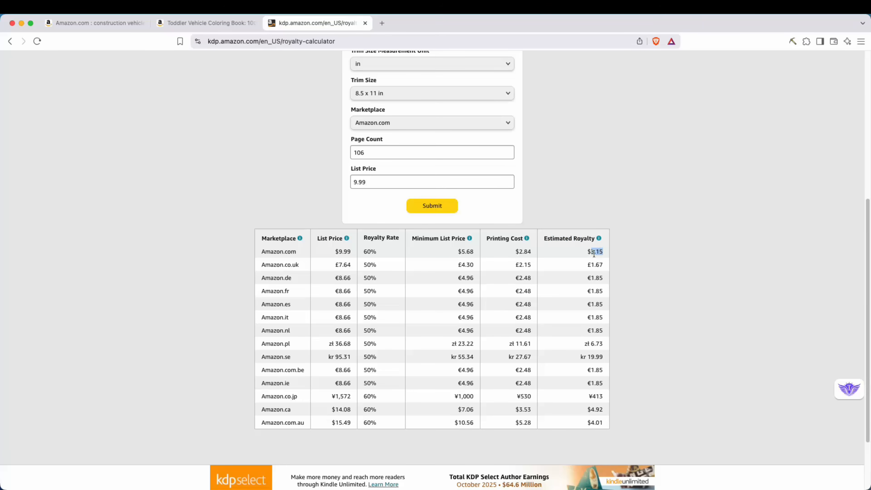
Return to the Toddler Vehicle Coloring Book listing and read its features, sales rank graph, product details and reviews.
{"action": "key", "text": "ctrl+shift+Tab"}
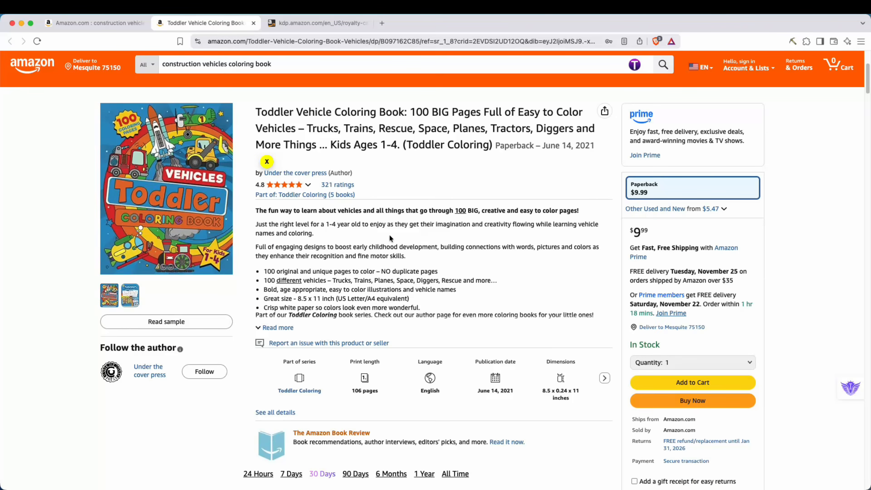
{"action": "left_click_drag", "start_coordinate": [280, 272], "coordinate": [363, 273]}
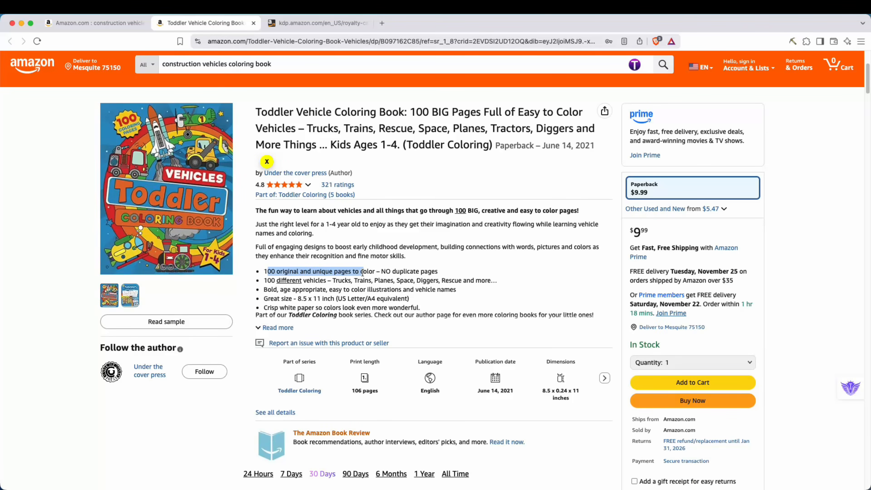
{"action": "left_click", "coordinate": [364, 274]}
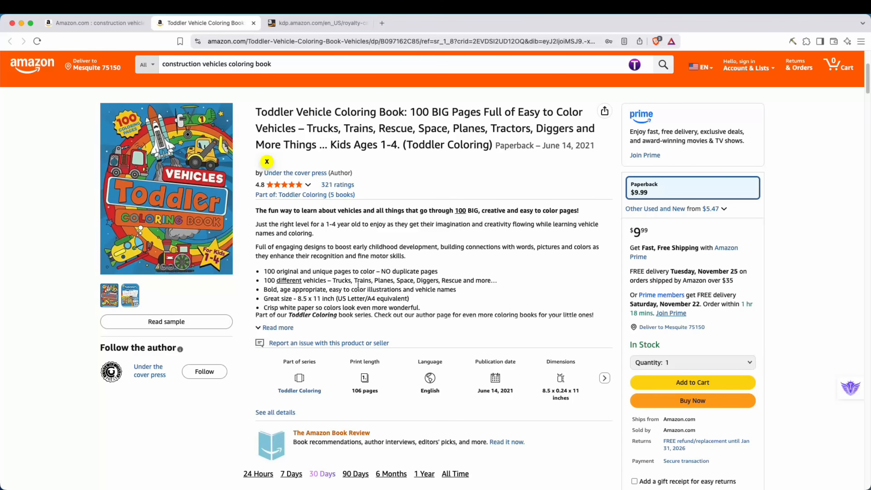
{"action": "scroll", "coordinate": [358, 283], "scroll_direction": "down", "scroll_amount": 15}
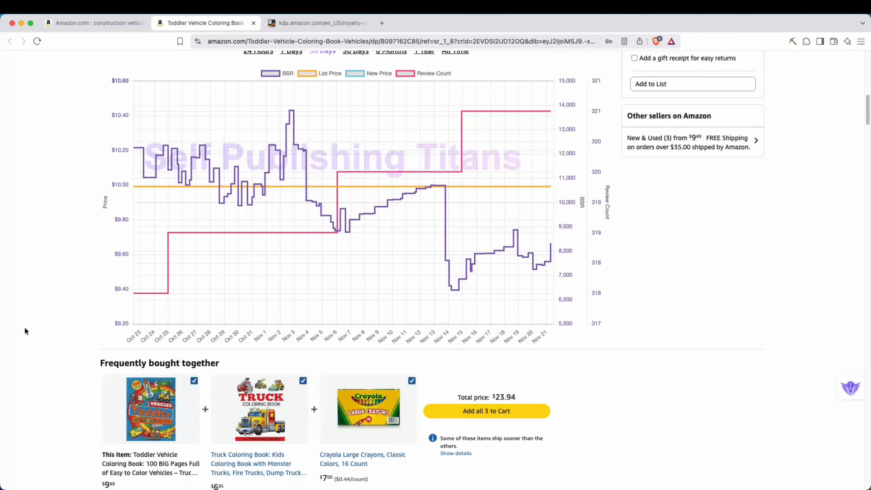
{"action": "scroll", "coordinate": [36, 321], "scroll_direction": "down", "scroll_amount": 15}
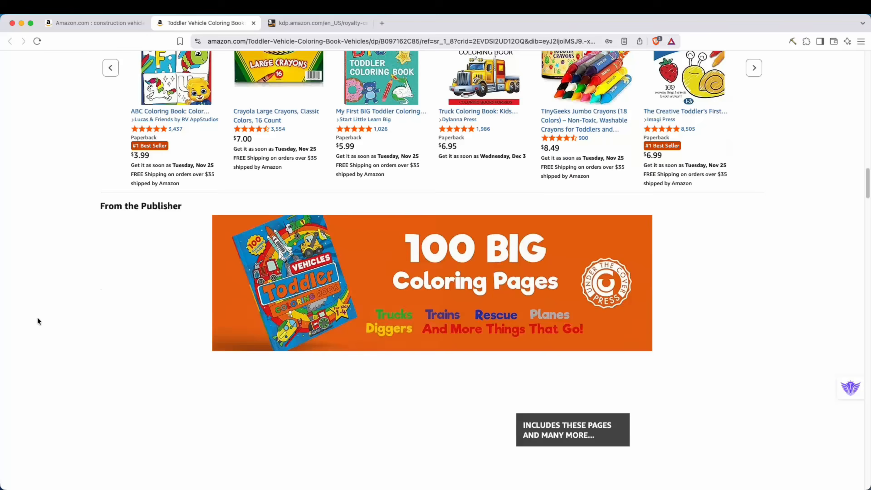
{"action": "scroll", "coordinate": [38, 321], "scroll_direction": "down", "scroll_amount": 15}
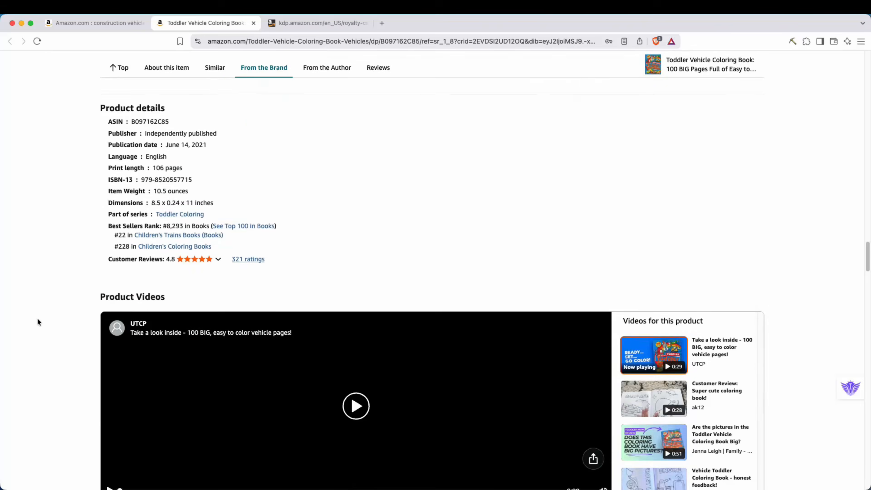
{"action": "scroll", "coordinate": [38, 322], "scroll_direction": "down", "scroll_amount": 20}
{"action": "scroll", "coordinate": [48, 321], "scroll_direction": "up", "scroll_amount": 5}
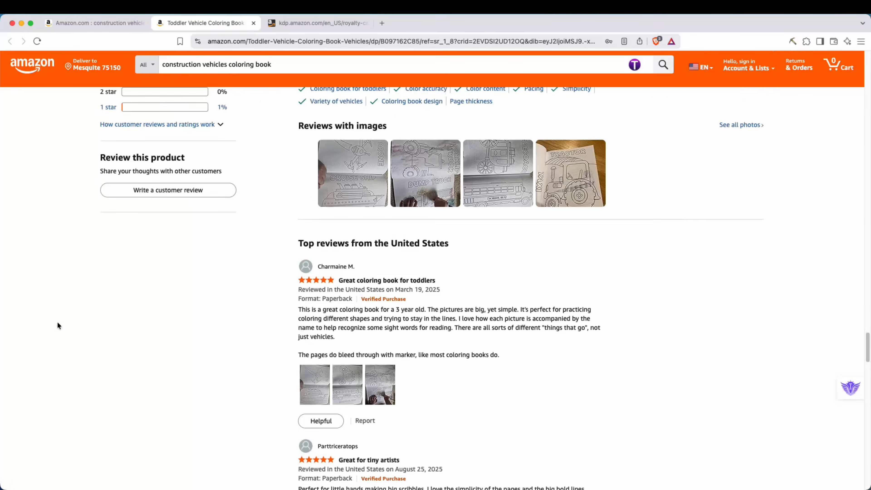
Open the customer review photos of the Toddler Vehicle Coloring Book in the photo viewer, then close the viewer.
{"action": "left_click", "coordinate": [356, 228]}
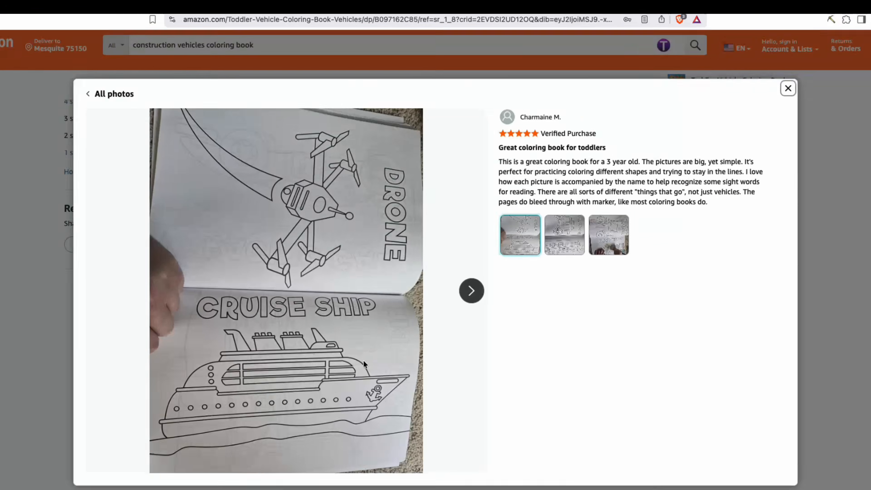
{"action": "left_click", "coordinate": [593, 241]}
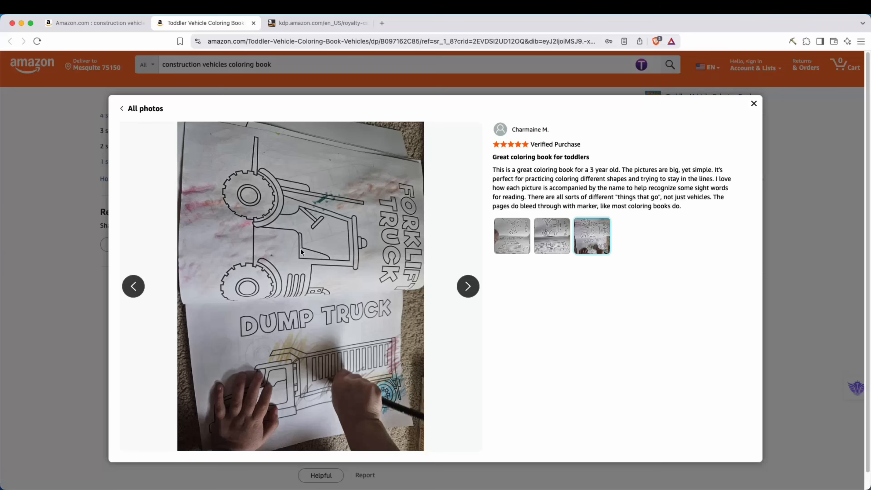
{"action": "left_click", "coordinate": [754, 104]}
Scroll back up the listing and browse through the paperback sample pages of the Toddler Vehicle Coloring Book.
{"action": "scroll", "coordinate": [281, 370], "scroll_direction": "up", "scroll_amount": 10}
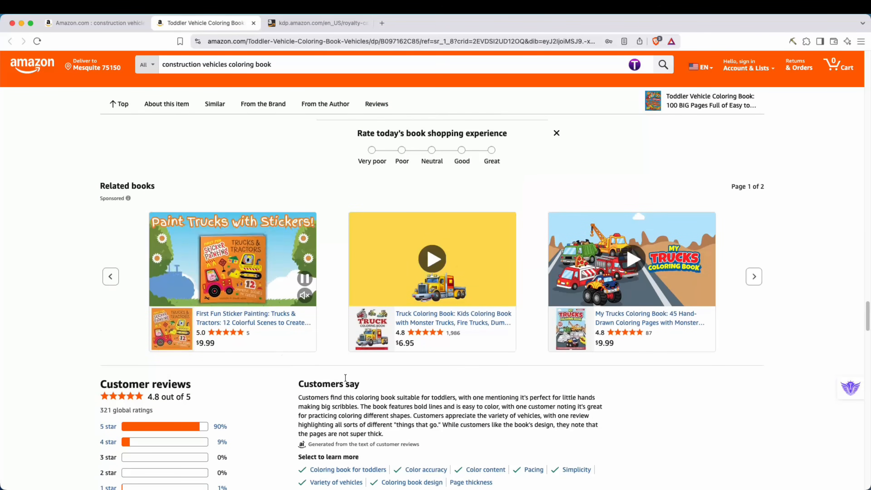
{"action": "scroll", "coordinate": [59, 365], "scroll_direction": "up", "scroll_amount": 15}
{"action": "scroll", "coordinate": [58, 355], "scroll_direction": "up", "scroll_amount": 15}
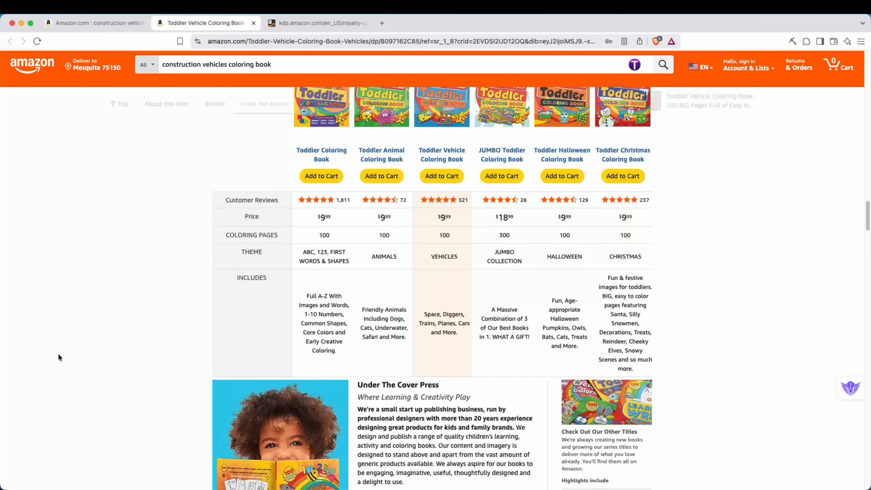
{"action": "scroll", "coordinate": [60, 356], "scroll_direction": "up", "scroll_amount": 15}
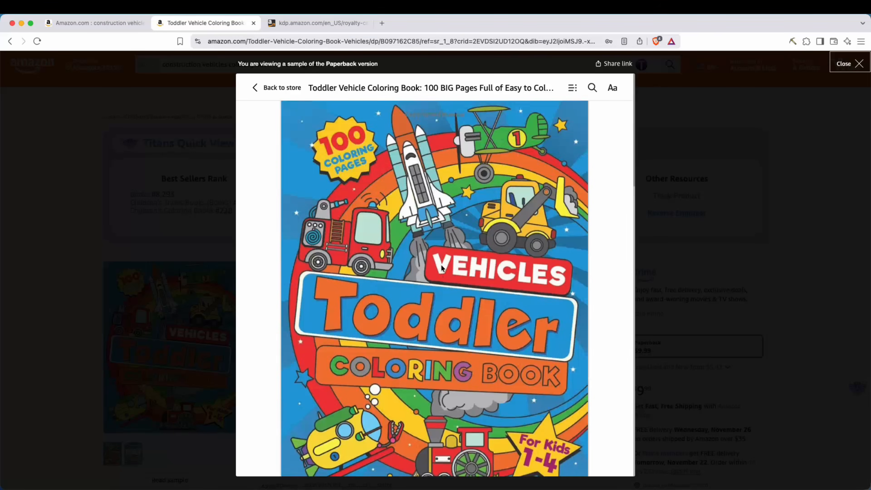
{"action": "scroll", "coordinate": [413, 348], "scroll_direction": "down", "scroll_amount": 2}
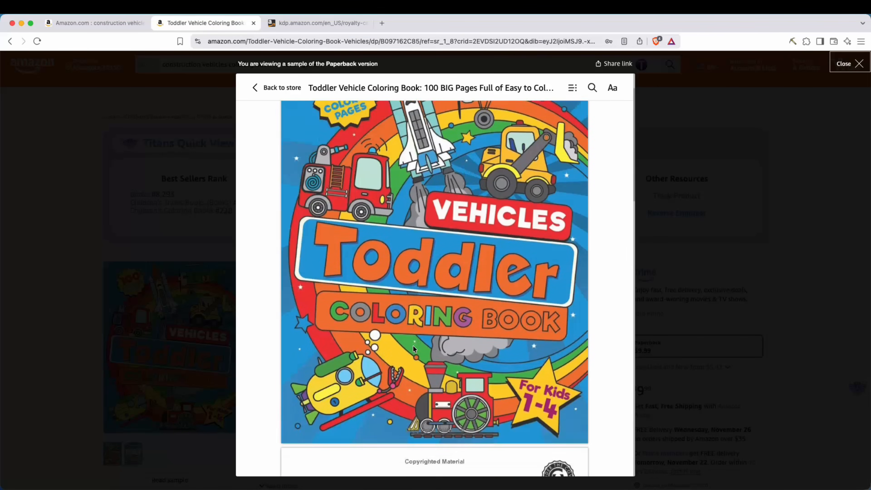
{"action": "scroll", "coordinate": [480, 316], "scroll_direction": "down", "scroll_amount": 15}
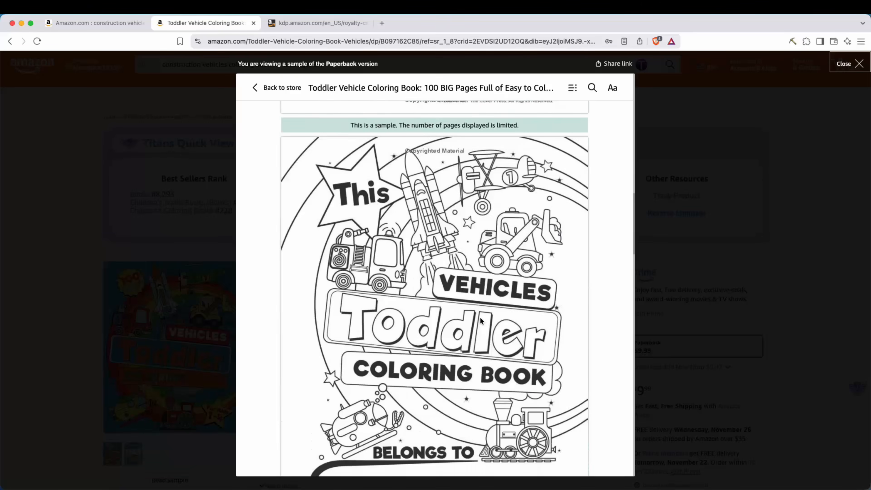
{"action": "scroll", "coordinate": [477, 318], "scroll_direction": "down", "scroll_amount": 6}
{"action": "scroll", "coordinate": [439, 337], "scroll_direction": "down", "scroll_amount": 4}
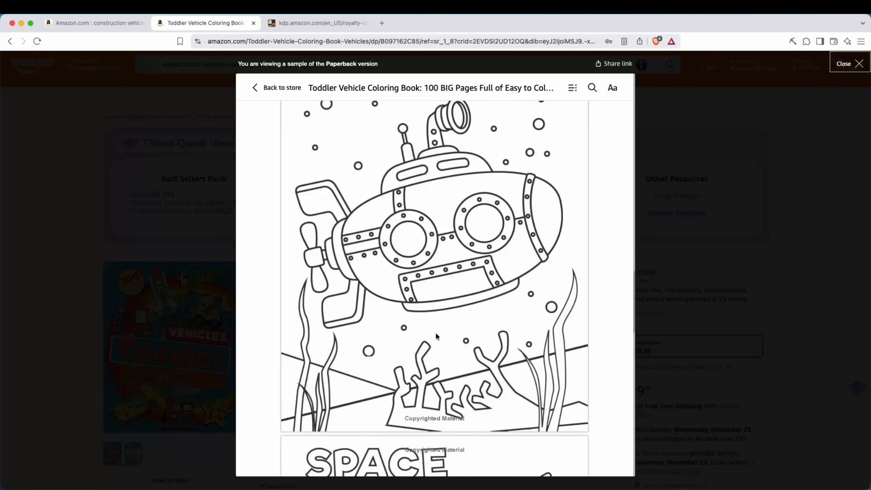
{"action": "scroll", "coordinate": [436, 334], "scroll_direction": "up", "scroll_amount": 7}
{"action": "scroll", "coordinate": [524, 199], "scroll_direction": "down", "scroll_amount": 15}
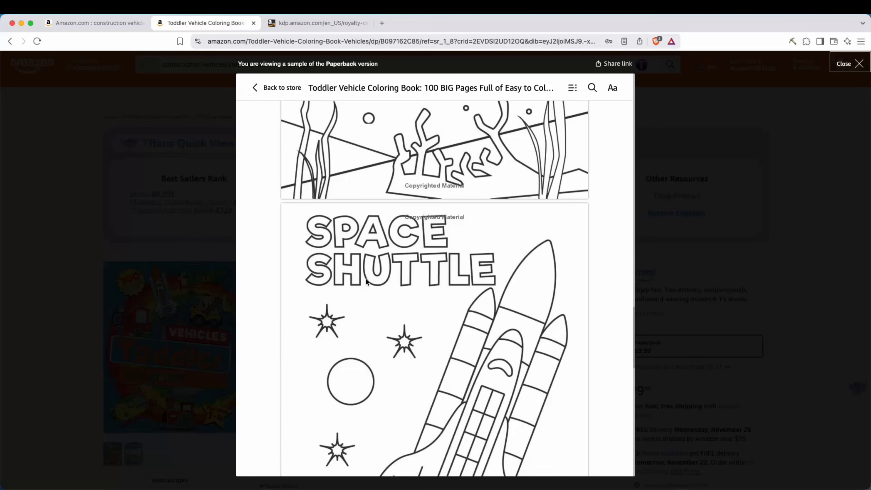
{"action": "scroll", "coordinate": [440, 280], "scroll_direction": "down", "scroll_amount": 2}
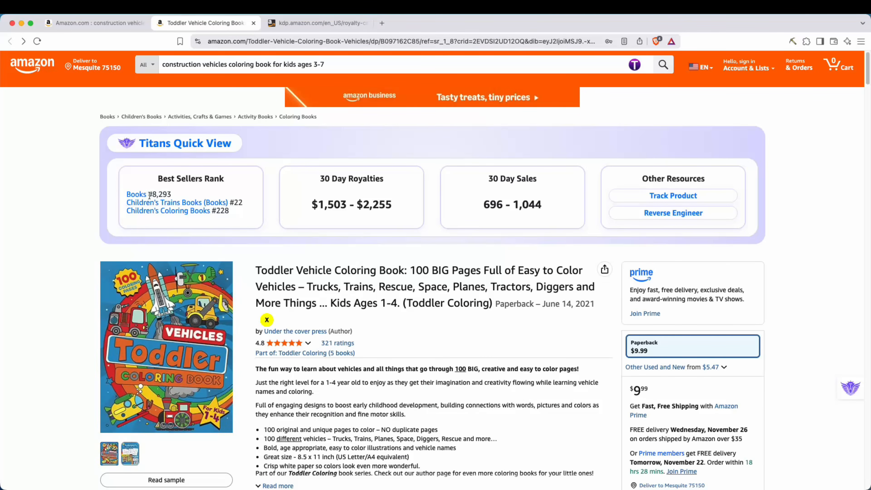
Highlight the Best Sellers Rank, 30 Day Royalties and 30 Day Sales figures in the Titans Quick View panel.
{"action": "left_click_drag", "start_coordinate": [152, 195], "coordinate": [172, 195]}
{"action": "left_click", "coordinate": [174, 193]}
{"action": "left_click_drag", "start_coordinate": [321, 183], "coordinate": [402, 182]}
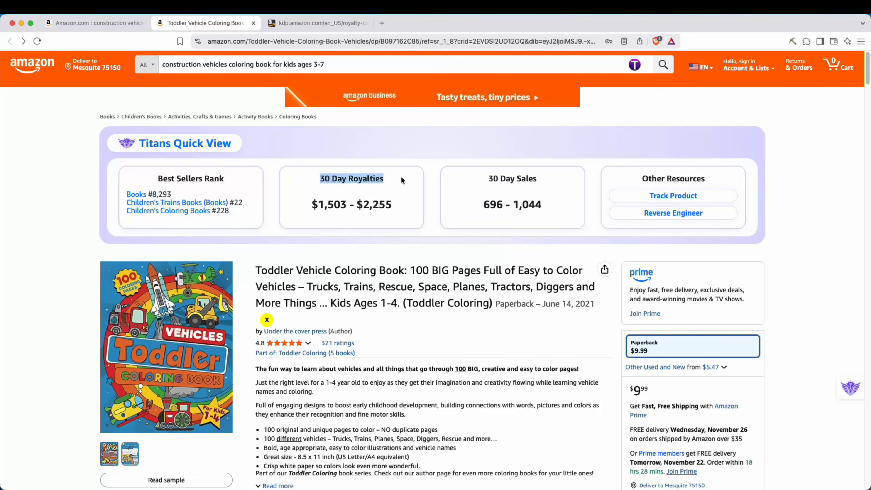
{"action": "left_click_drag", "start_coordinate": [311, 205], "coordinate": [379, 223]}
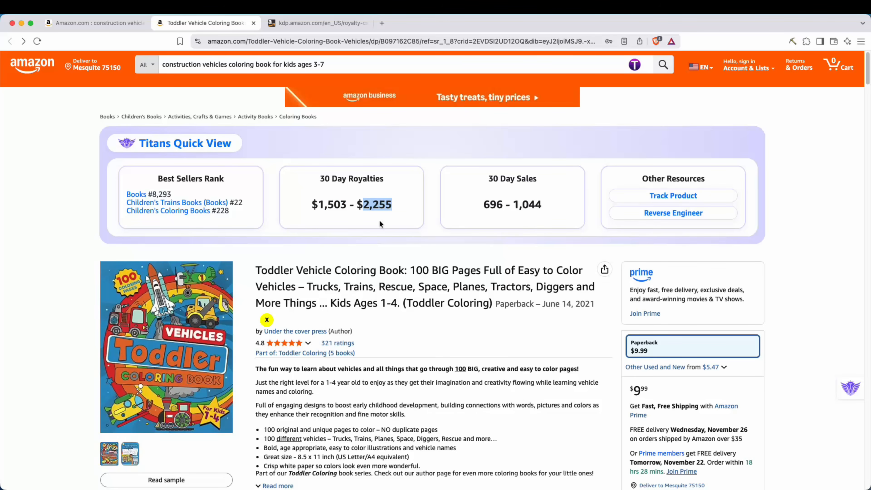
{"action": "left_click", "coordinate": [394, 225]}
{"action": "left_click_drag", "start_coordinate": [488, 180], "coordinate": [538, 179]}
{"action": "left_click", "coordinate": [501, 209]}
{"action": "left_click_drag", "start_coordinate": [486, 204], "coordinate": [516, 205]}
{"action": "left_click", "coordinate": [546, 208]}
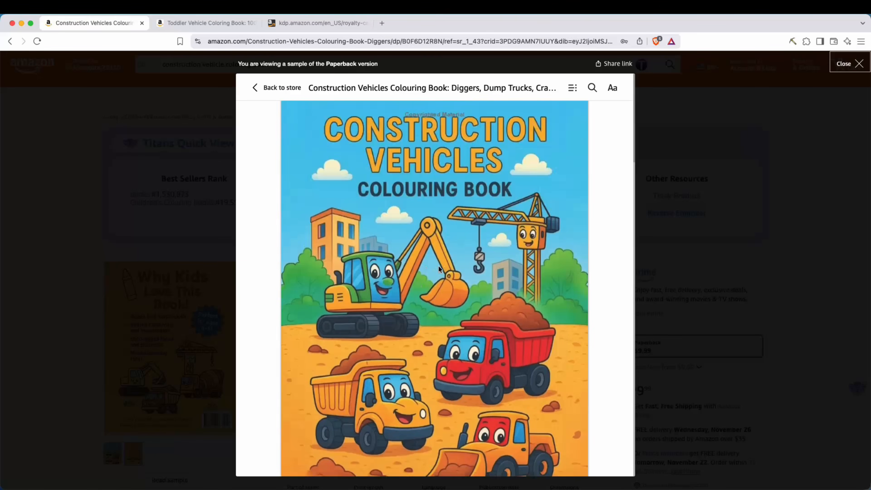
Browse the paperback sample pages of the Construction Vehicles Colouring Book in its listing tab.
{"action": "scroll", "coordinate": [441, 264], "scroll_direction": "down", "scroll_amount": 6}
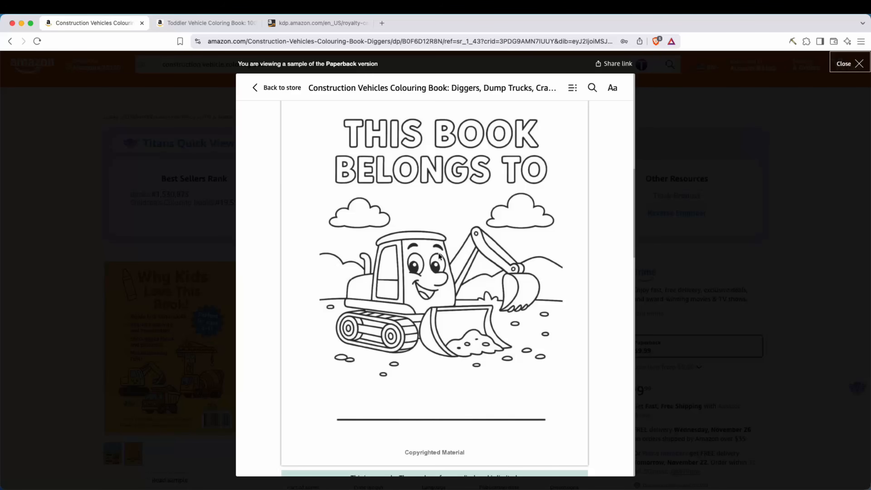
{"action": "scroll", "coordinate": [432, 256], "scroll_direction": "down", "scroll_amount": 11}
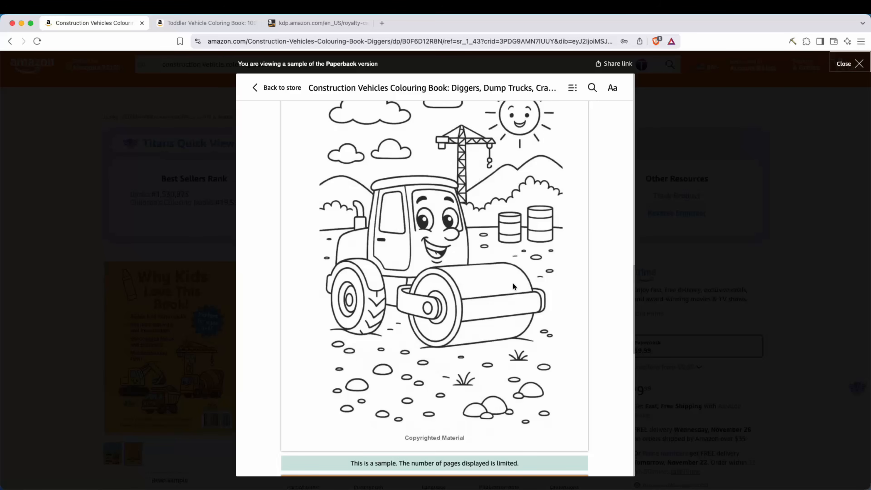
{"action": "scroll", "coordinate": [503, 281], "scroll_direction": "down", "scroll_amount": 8}
{"action": "scroll", "coordinate": [505, 279], "scroll_direction": "up", "scroll_amount": 6}
{"action": "scroll", "coordinate": [504, 287], "scroll_direction": "up", "scroll_amount": 8}
{"action": "scroll", "coordinate": [506, 293], "scroll_direction": "down", "scroll_amount": 7}
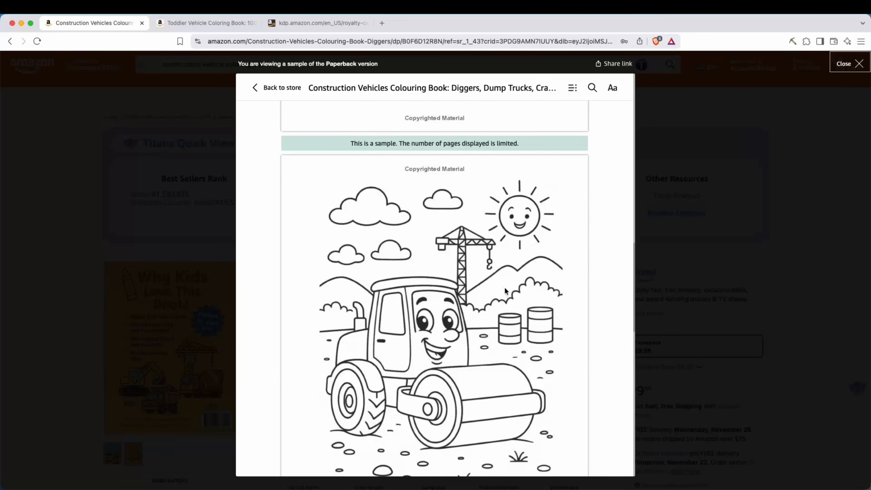
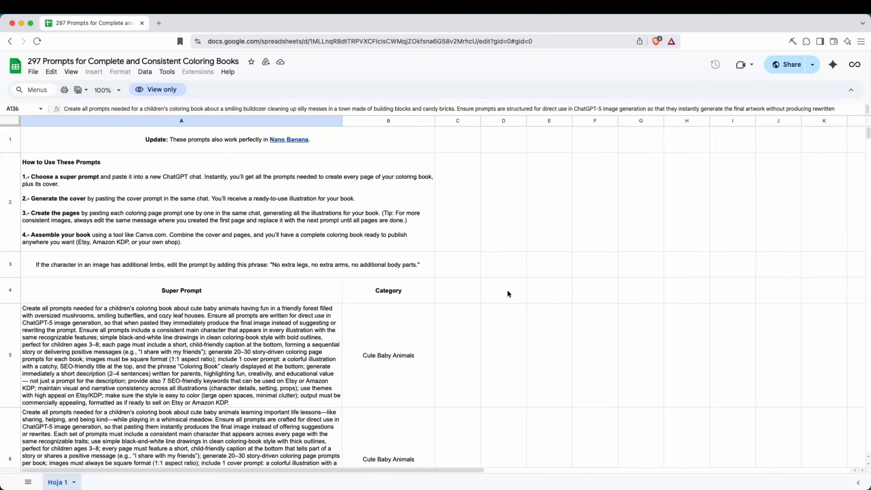
Scroll through the coloring book prompts spreadsheet down to the Construction Vehicles category prompts.
{"action": "scroll", "coordinate": [490, 322], "scroll_direction": "down", "scroll_amount": 10}
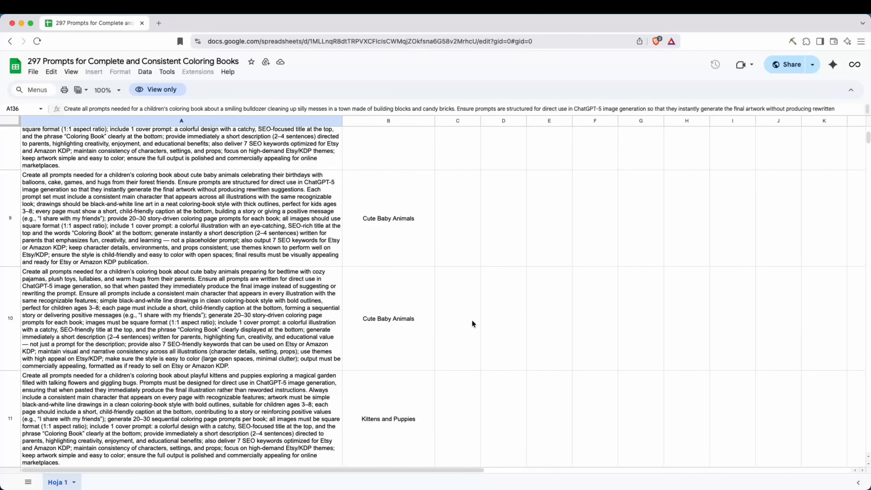
{"action": "scroll", "coordinate": [472, 324], "scroll_direction": "down", "scroll_amount": 15}
{"action": "scroll", "coordinate": [398, 241], "scroll_direction": "down", "scroll_amount": 10}
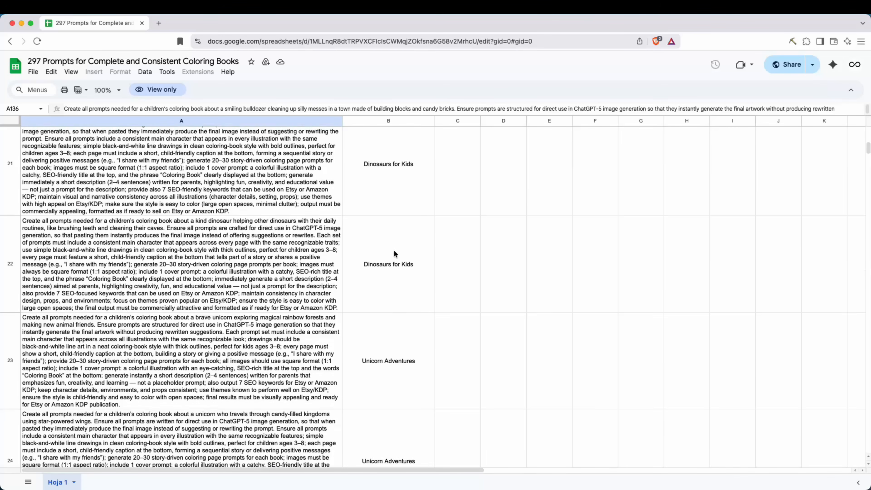
{"action": "scroll", "coordinate": [390, 266], "scroll_direction": "down", "scroll_amount": 10}
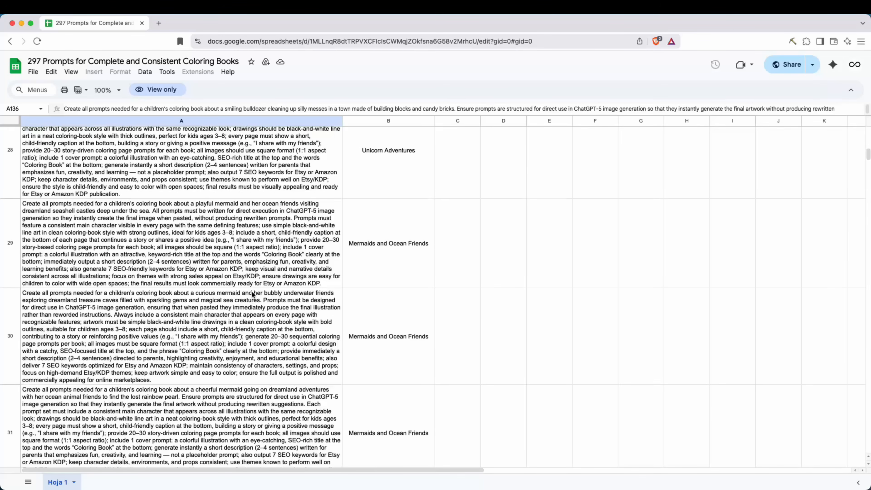
{"action": "scroll", "coordinate": [135, 281], "scroll_direction": "up", "scroll_amount": 20}
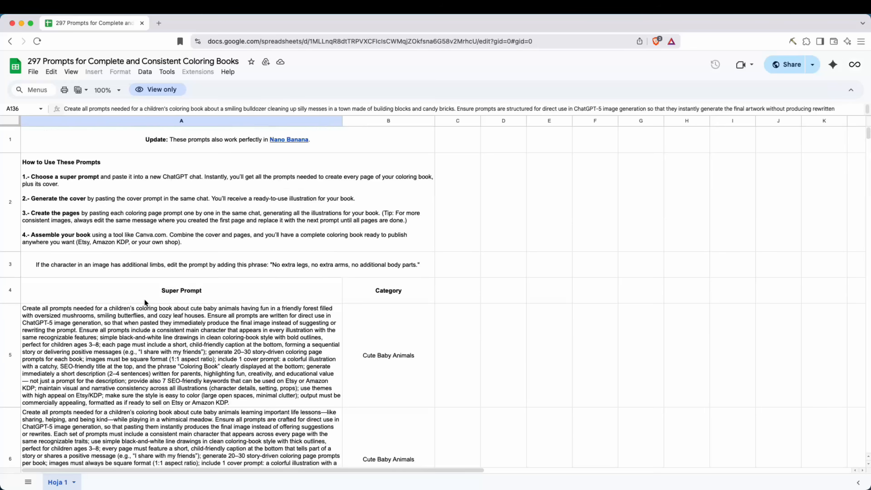
{"action": "scroll", "coordinate": [154, 306], "scroll_direction": "up", "scroll_amount": 5}
{"action": "scroll", "coordinate": [301, 343], "scroll_direction": "down", "scroll_amount": 15}
{"action": "scroll", "coordinate": [325, 322], "scroll_direction": "down", "scroll_amount": 20}
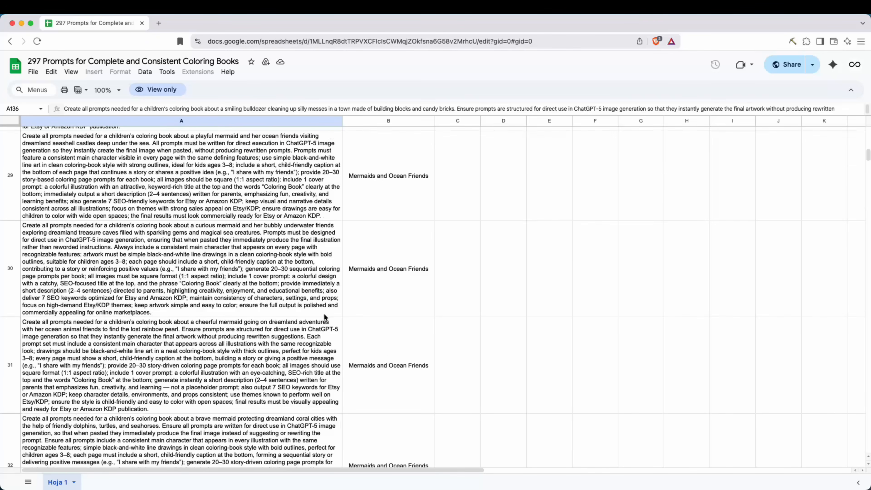
{"action": "scroll", "coordinate": [385, 325], "scroll_direction": "down", "scroll_amount": 20}
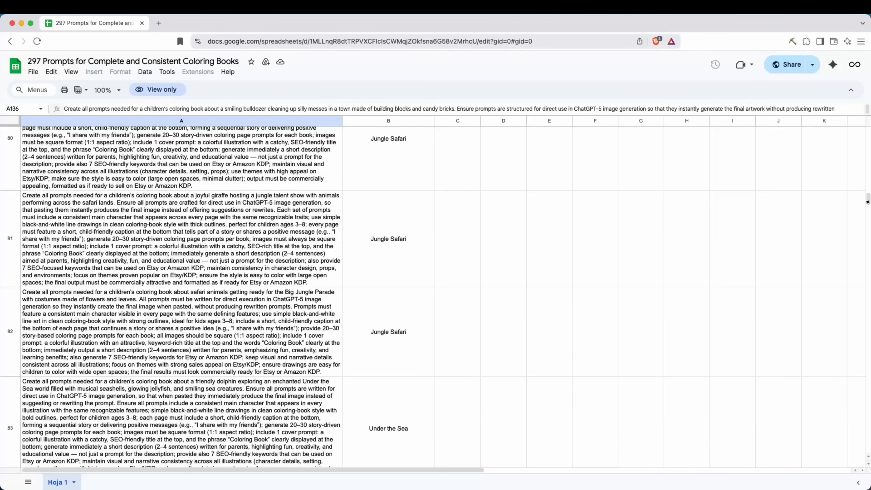
{"action": "scroll", "coordinate": [168, 293], "scroll_direction": "down", "scroll_amount": 20}
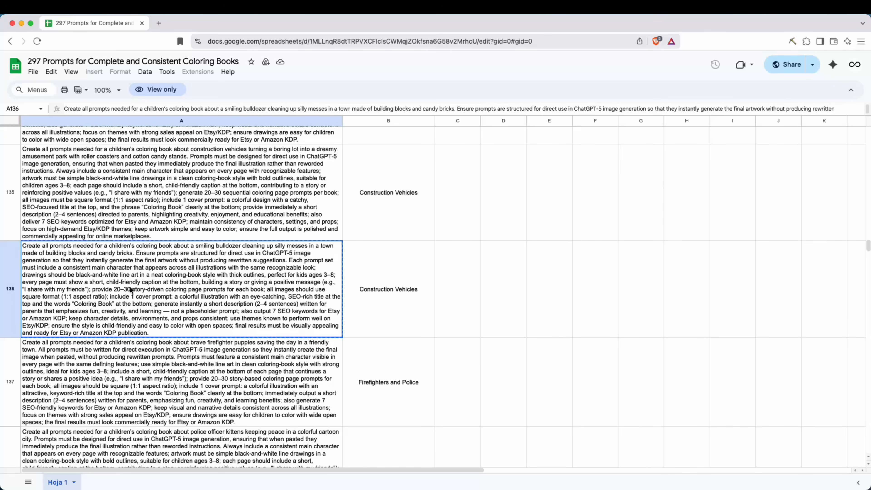
Copy the smiling bulldozer super prompt from cell A136 and submit it in a new ChatGPT chat.
{"action": "left_click", "coordinate": [374, 313]}
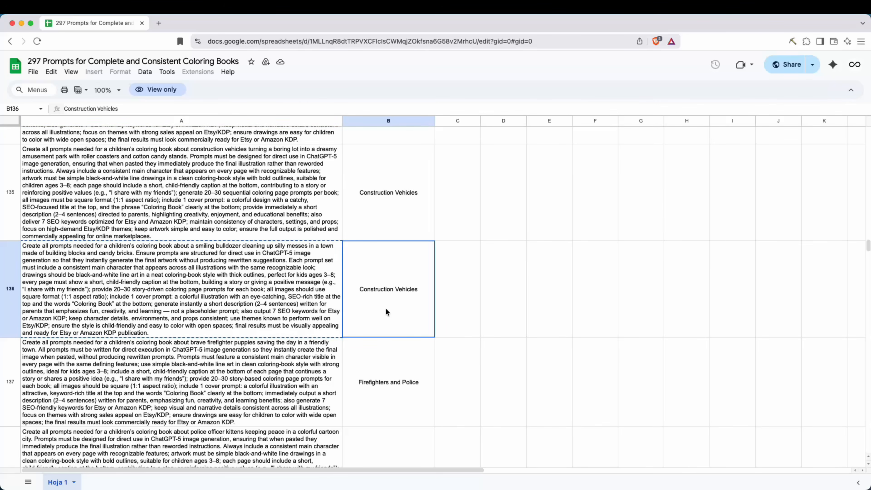
{"action": "key", "text": "Left"}
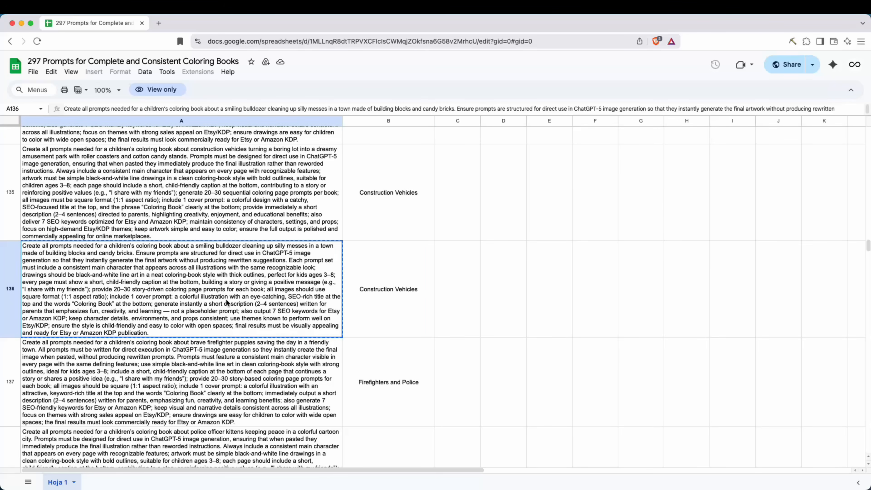
{"action": "key", "text": "super+Tab"}
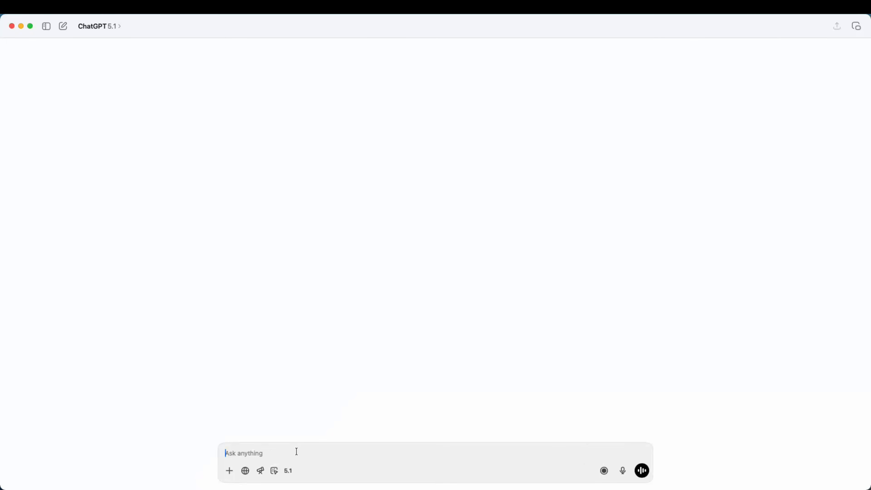
{"action": "type", "text": "Create all prompts needed for a children’s coloring book about a smiling bulldozer cleaning up silly messes in a town made of building blocks and candy bricks. Ensure prompts are structured for direct use in ChatGPT-5 image generation so that they instantly generate the final artwork without producing rewritten suggestions. Each prompt set must include a consistent main character that appears across all illustrations with the same recognizable look; drawings should be black-and-white line art in a neat coloring-book style with thick outlines, perfect for kids ages 3–8; every page must show a short, child-friendly caption at the bottom, building a story or giving a positive message (e.g., \"I share with my friends\"); provide 20–30 story-driven coloring page prompts for each book; all images should use square format (1:1 aspect ratio); include 1 cover prompt: a colorful illustration with an eye-catching, SEO-rich title at the top and the words \"Coloring Book\" at the bottom; generate instantly a short description (2–4 sentences) written for parents that emphasizes fun, creativity, and learning — not a placeholder prompt; also output 7 SEO keywords for Etsy or Amazon KDP; keep character details, environments, and props consistent; use themes known to perform well on Etsy/KDP; ensure the style is child-friendly and easy to color with open spaces; final results must be visually appealing and ready for Etsy or Amazon KDP publication."}
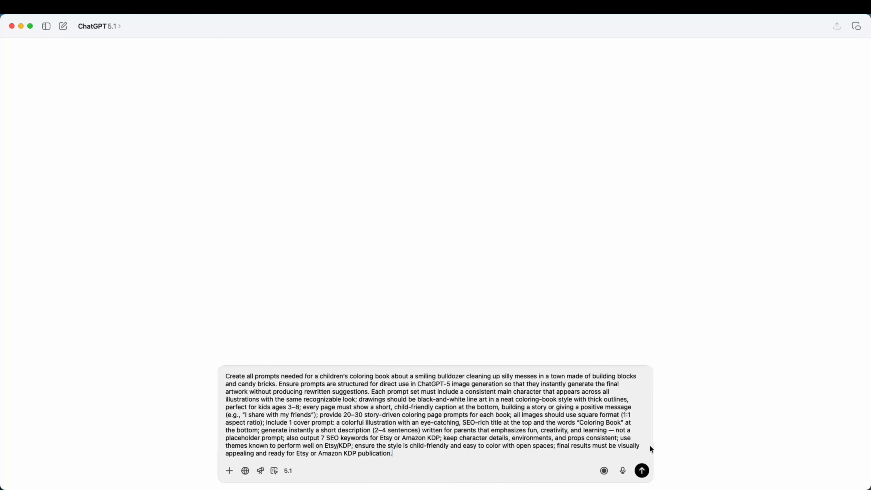
{"action": "key", "text": "Return"}
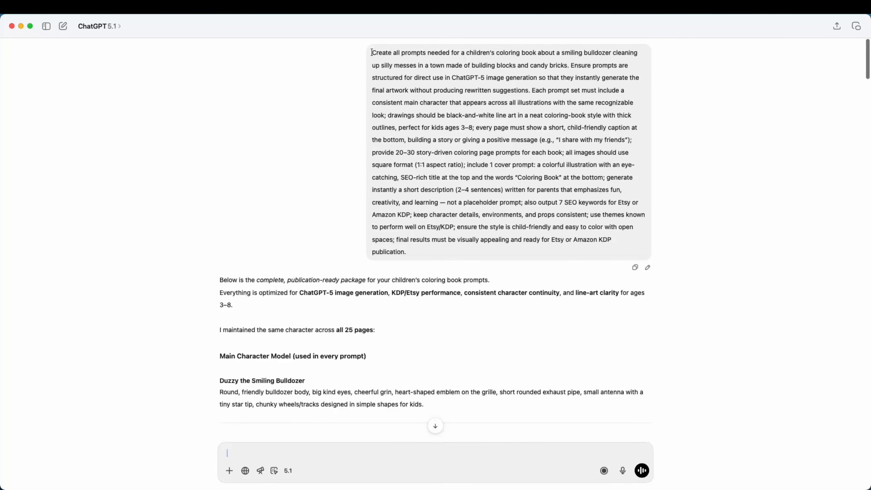
Read through ChatGPT's response, highlighting the main character model name and description.
{"action": "left_click_drag", "start_coordinate": [372, 52], "coordinate": [554, 248]}
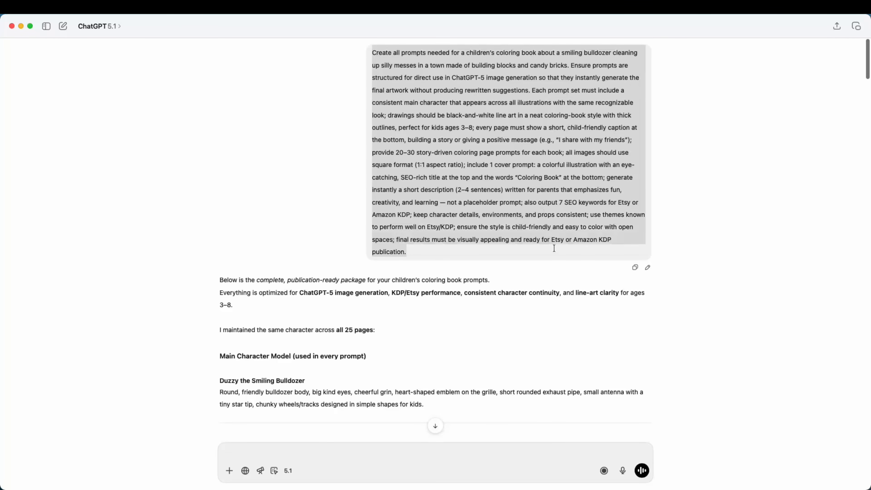
{"action": "left_click", "coordinate": [555, 249]}
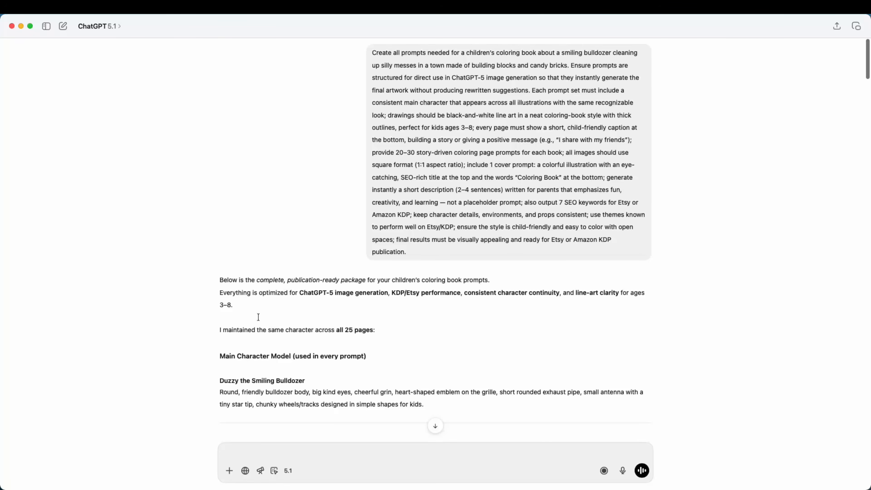
{"action": "left_click_drag", "start_coordinate": [220, 280], "coordinate": [473, 280]}
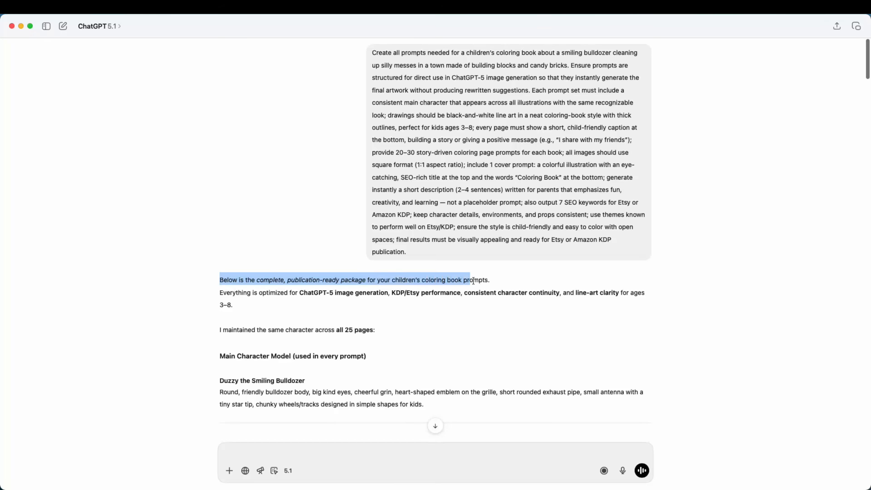
{"action": "left_click", "coordinate": [463, 307]}
{"action": "scroll", "coordinate": [216, 296], "scroll_direction": "down", "scroll_amount": 3}
{"action": "left_click_drag", "start_coordinate": [219, 301], "coordinate": [361, 301]}
{"action": "left_click", "coordinate": [303, 302]}
{"action": "left_click_drag", "start_coordinate": [303, 301], "coordinate": [347, 302]}
{"action": "scroll", "coordinate": [342, 303], "scroll_direction": "down", "scroll_amount": 2}
{"action": "left_click", "coordinate": [237, 299]}
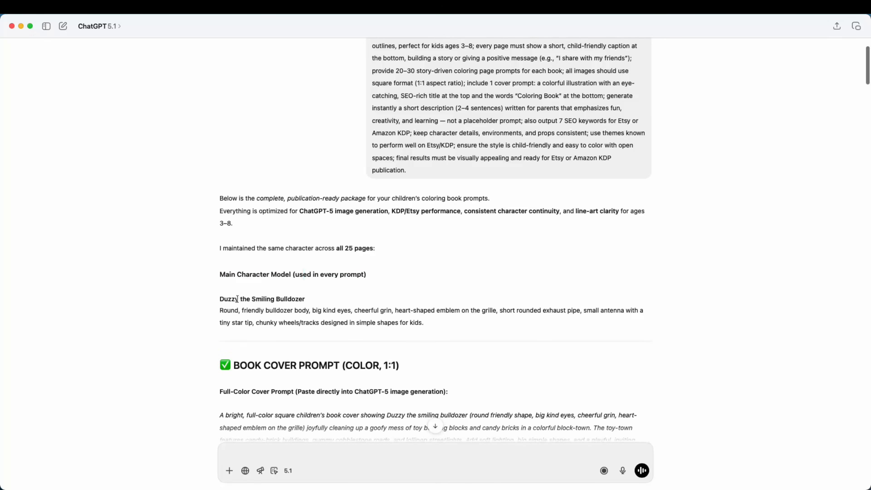
{"action": "left_click_drag", "start_coordinate": [220, 298], "coordinate": [301, 300]}
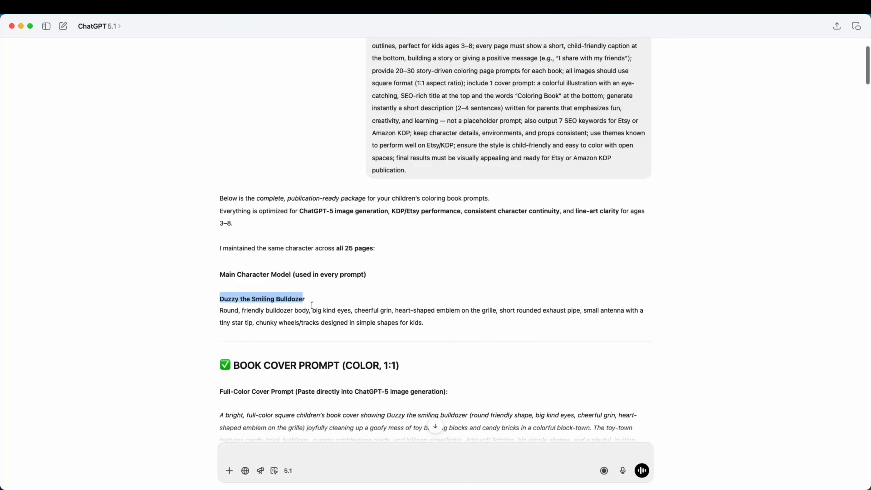
{"action": "left_click_drag", "start_coordinate": [220, 312], "coordinate": [454, 322]}
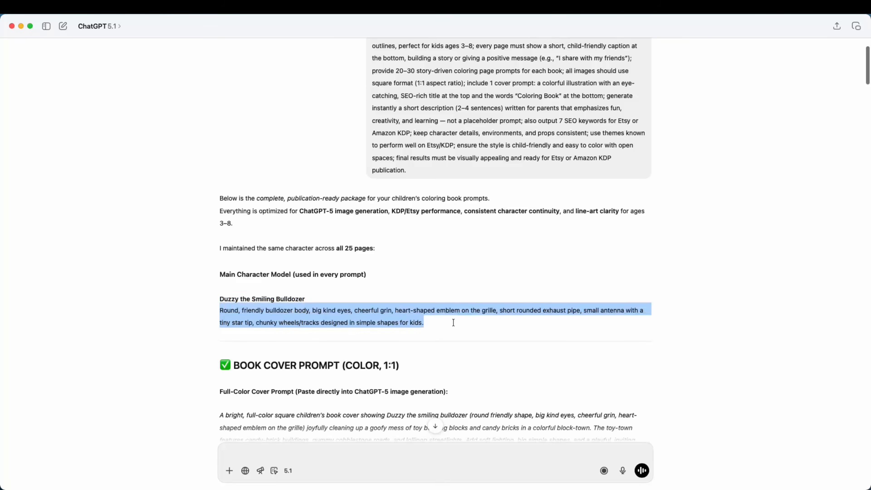
{"action": "left_click", "coordinate": [436, 321]}
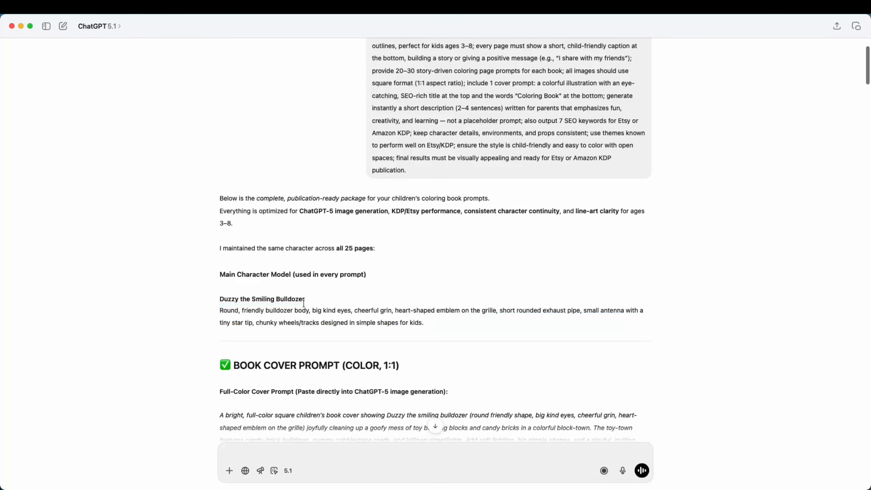
{"action": "left_click_drag", "start_coordinate": [288, 298], "coordinate": [239, 302]}
{"action": "left_click", "coordinate": [312, 317]}
{"action": "scroll", "coordinate": [347, 302], "scroll_direction": "down", "scroll_amount": 5}
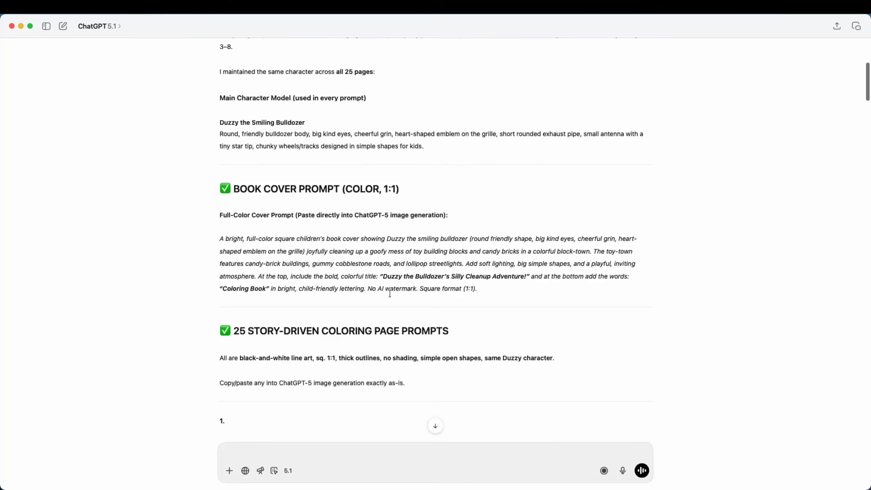
Copy the full-color book cover prompt from the response into the message box.
{"action": "left_click_drag", "start_coordinate": [216, 240], "coordinate": [510, 290]}
{"action": "left_click", "coordinate": [509, 288]}
{"action": "left_click_drag", "start_coordinate": [382, 276], "coordinate": [508, 277]}
{"action": "left_click", "coordinate": [502, 287]}
{"action": "left_click", "coordinate": [463, 287]}
{"action": "left_click_drag", "start_coordinate": [384, 277], "coordinate": [524, 277]}
{"action": "left_click_drag", "start_coordinate": [586, 277], "coordinate": [593, 277]}
{"action": "left_click_drag", "start_coordinate": [232, 290], "coordinate": [256, 290]}
{"action": "triple_click", "coordinate": [379, 269]}
{"action": "key", "text": "super+c"}
{"action": "left_click", "coordinate": [428, 455]}
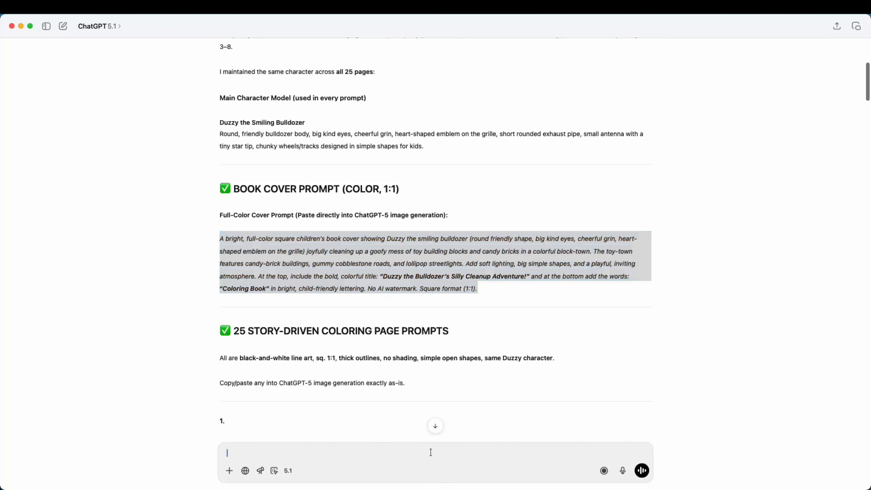
{"action": "key", "text": "super+v"}
Replace the cover title in the pasted prompt with "Construction Vehicles Playground".
{"action": "left_click_drag", "start_coordinate": [433, 446], "coordinate": [571, 445]}
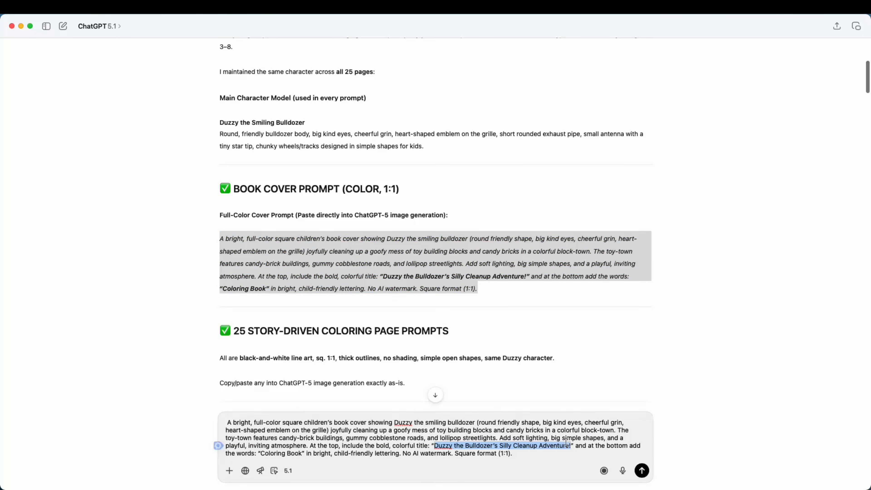
{"action": "type", "text": "Cons"}
{"action": "type", "text": "truction Vehic"}
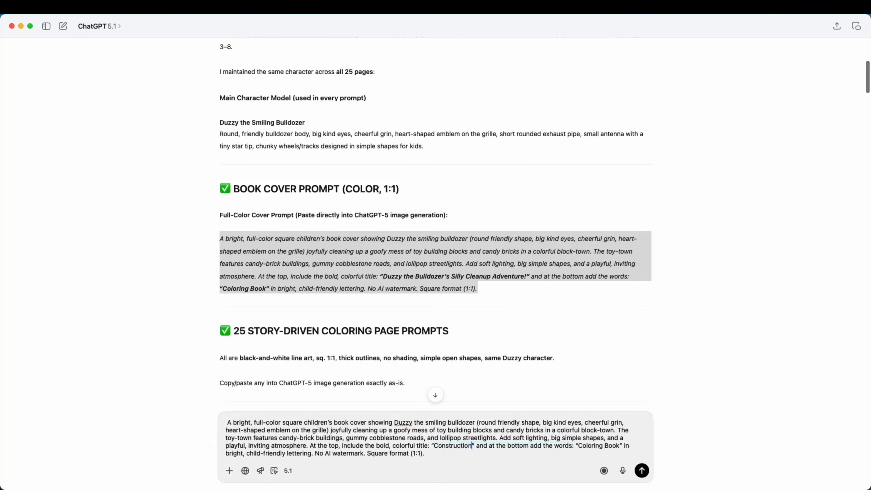
{"action": "type", "text": "les Playground"}
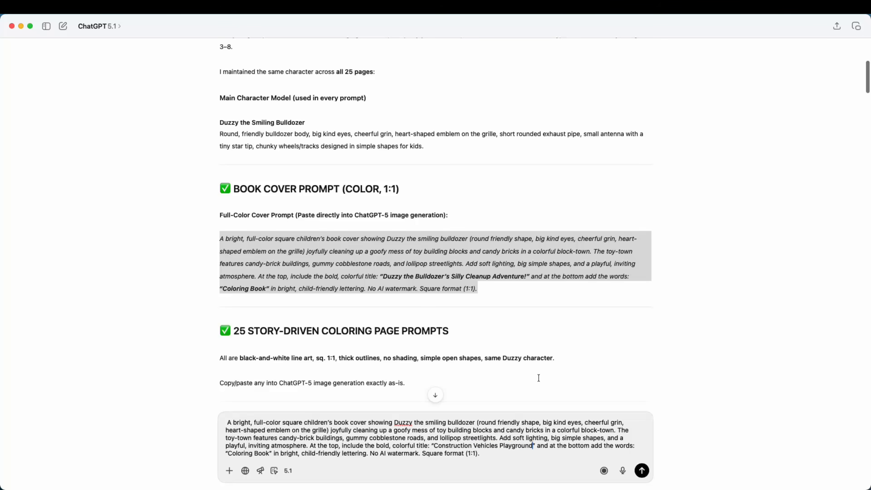
{"action": "key", "text": "super+a"}
Review the 25 story-driven coloring page prompts listed in the response.
{"action": "scroll", "coordinate": [312, 276], "scroll_direction": "down", "scroll_amount": 3}
{"action": "left_click", "coordinate": [312, 276]}
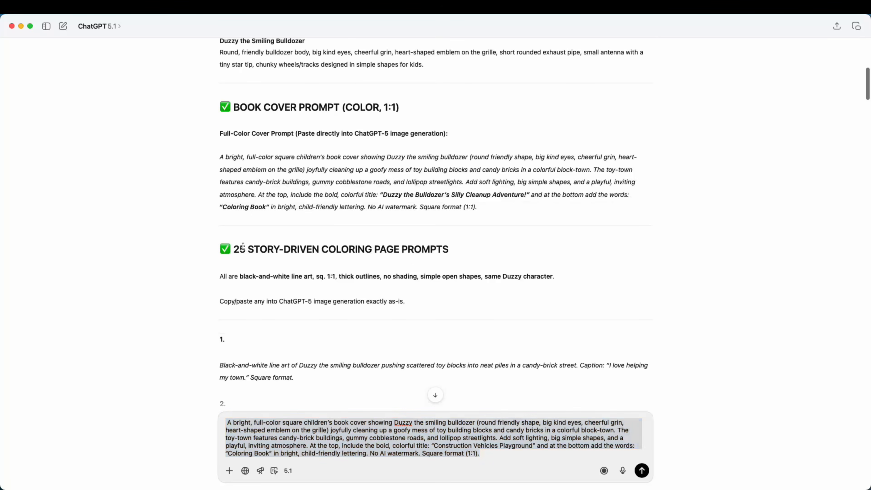
{"action": "left_click_drag", "start_coordinate": [240, 248], "coordinate": [439, 247]}
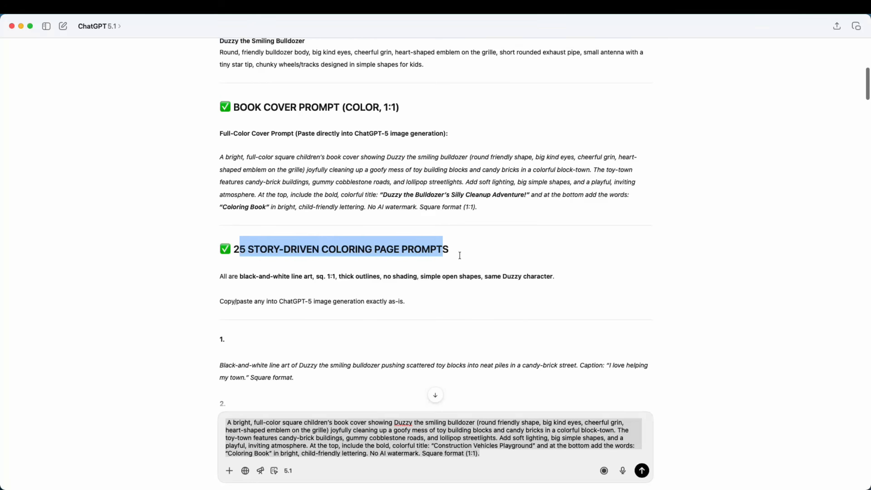
{"action": "scroll", "coordinate": [460, 255], "scroll_direction": "down", "scroll_amount": 2}
{"action": "left_click", "coordinate": [283, 245]}
{"action": "left_click_drag", "start_coordinate": [244, 236], "coordinate": [531, 236]}
{"action": "left_click", "coordinate": [355, 236]}
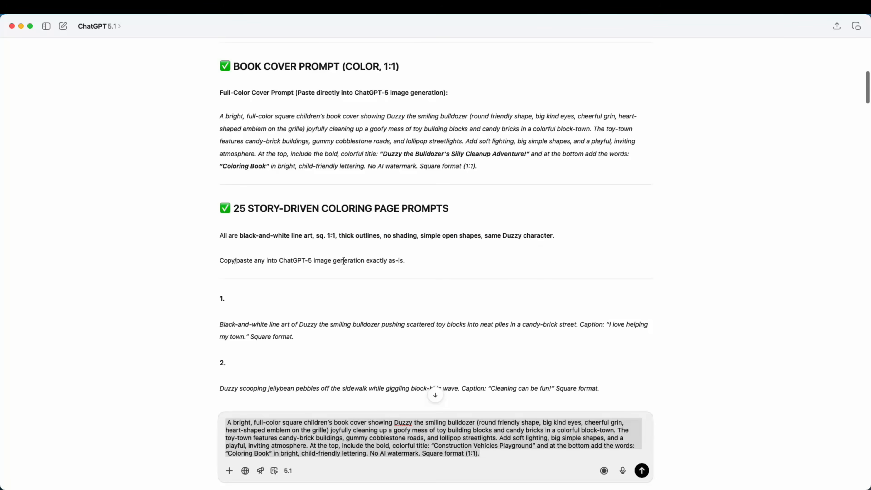
{"action": "left_click_drag", "start_coordinate": [228, 261], "coordinate": [255, 258]}
{"action": "scroll", "coordinate": [391, 266], "scroll_direction": "down", "scroll_amount": 5}
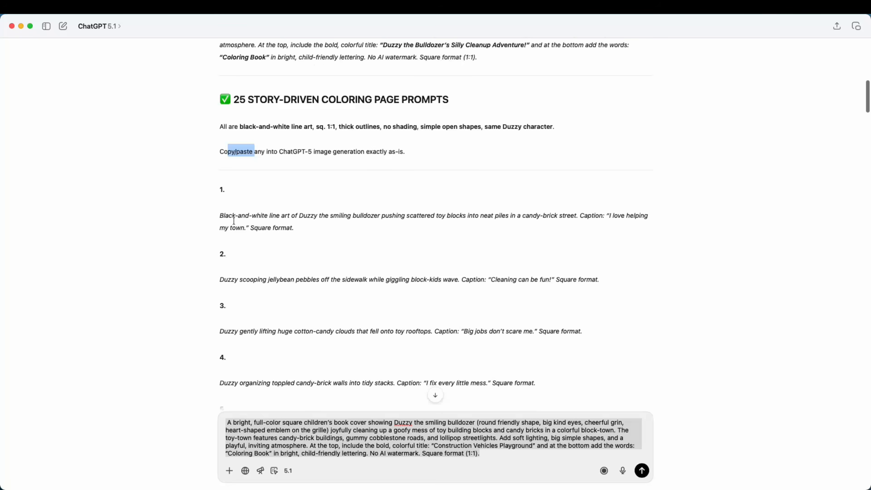
{"action": "left_click_drag", "start_coordinate": [215, 216], "coordinate": [340, 229]}
{"action": "scroll", "coordinate": [254, 280], "scroll_direction": "down", "scroll_amount": 6}
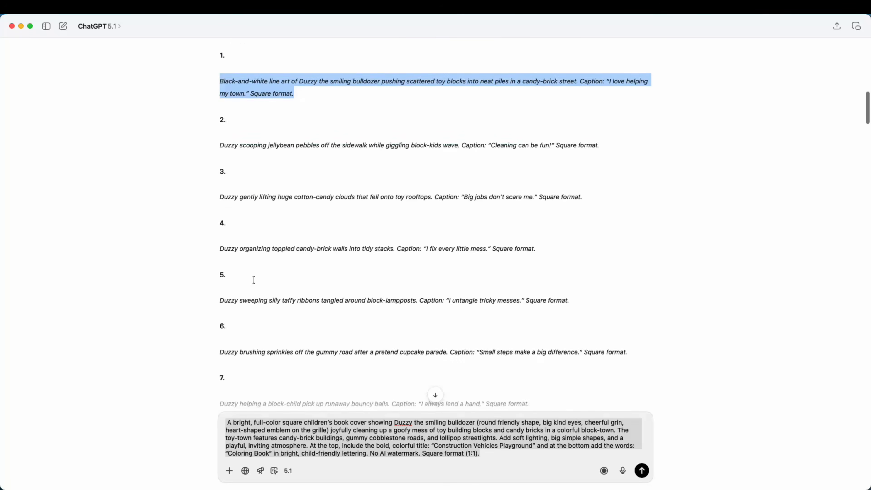
{"action": "scroll", "coordinate": [254, 279], "scroll_direction": "down", "scroll_amount": 3}
{"action": "scroll", "coordinate": [455, 243], "scroll_direction": "up", "scroll_amount": 5}
{"action": "left_click", "coordinate": [330, 249]}
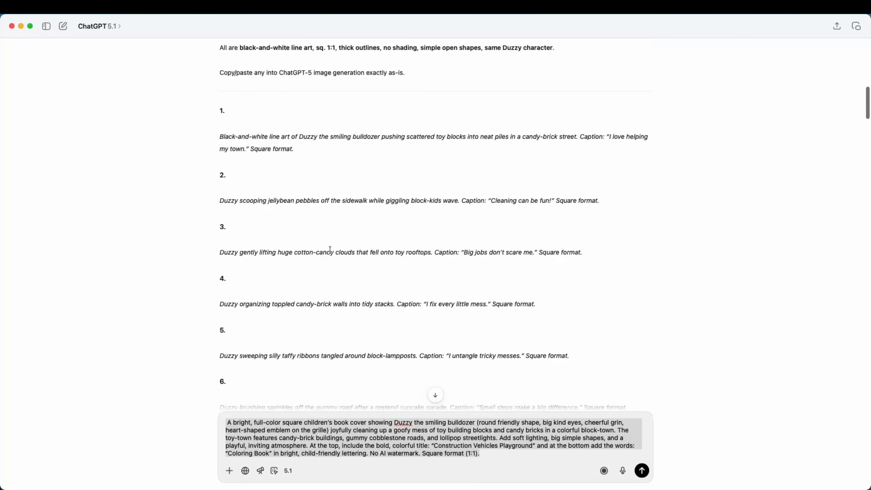
{"action": "scroll", "coordinate": [329, 249], "scroll_direction": "up", "scroll_amount": 5}
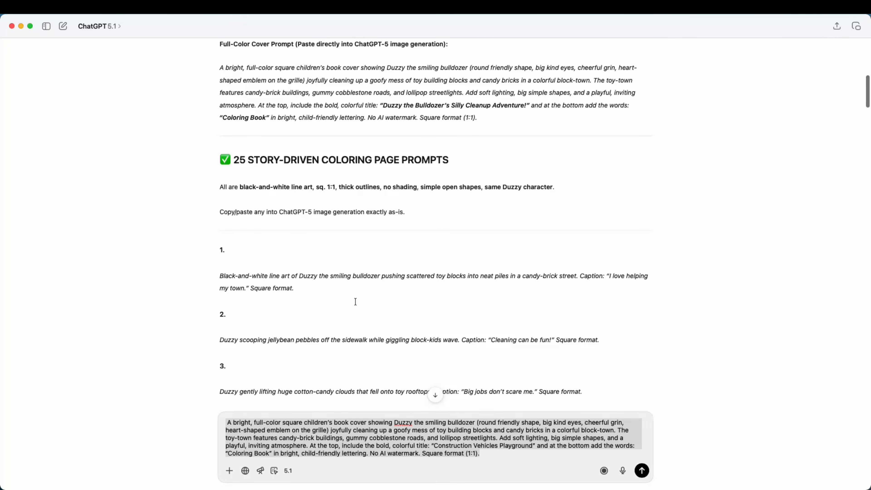
{"action": "scroll", "coordinate": [356, 302], "scroll_direction": "down", "scroll_amount": 1}
Submit the edited cover prompt in the chat.
{"action": "left_click", "coordinate": [324, 431]}
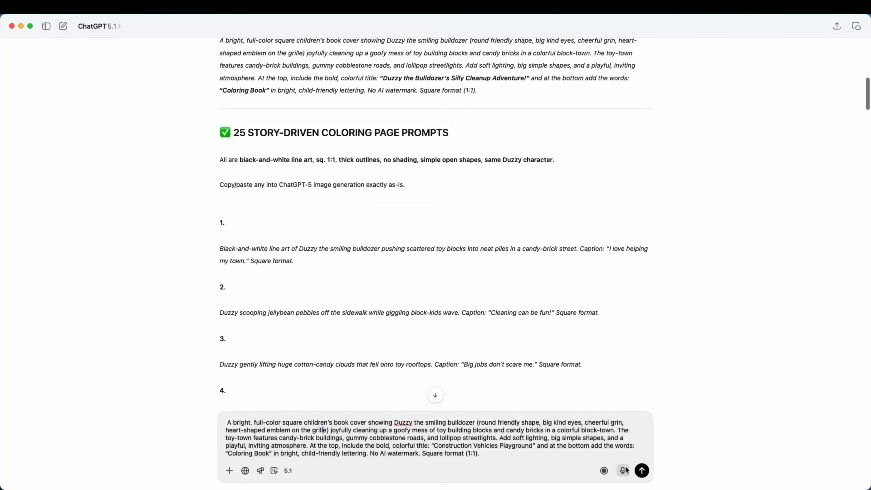
{"action": "left_click", "coordinate": [642, 470]}
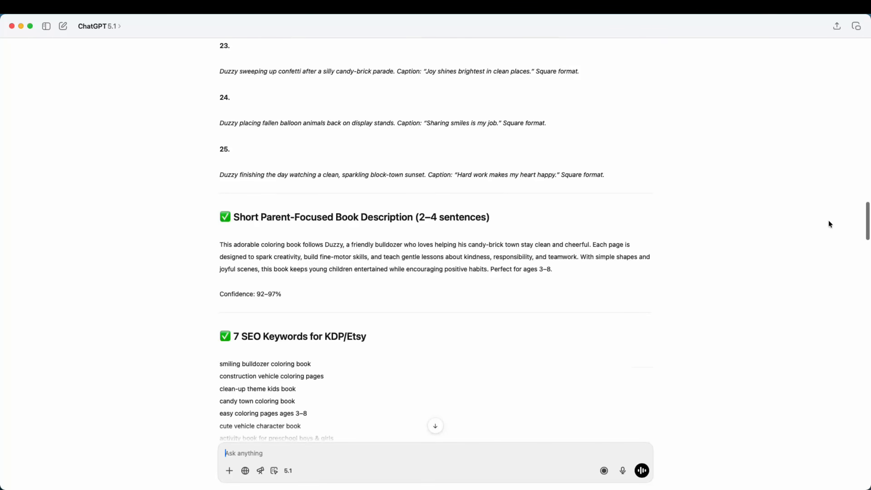
Highlight the short parent-focused book description in the response.
{"action": "scroll", "coordinate": [307, 266], "scroll_direction": "down", "scroll_amount": 1}
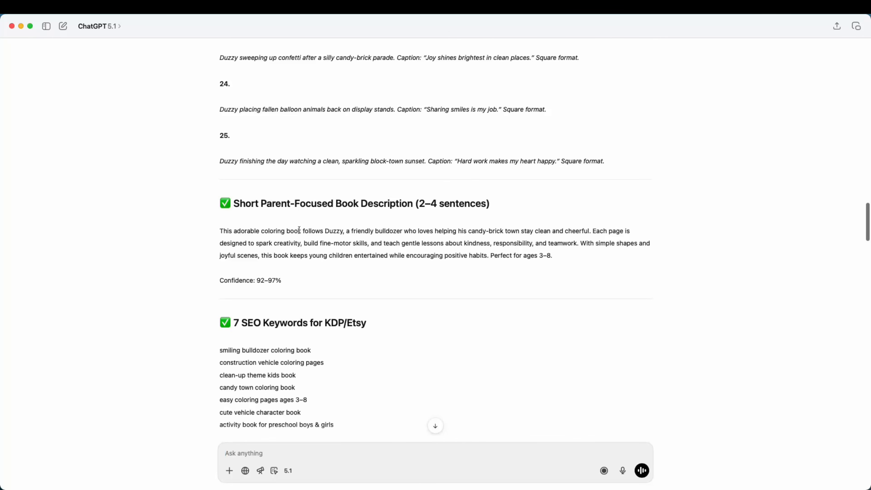
{"action": "left_click_drag", "start_coordinate": [341, 207], "coordinate": [388, 204]}
{"action": "left_click", "coordinate": [245, 242]}
{"action": "left_click_drag", "start_coordinate": [226, 237], "coordinate": [562, 255]}
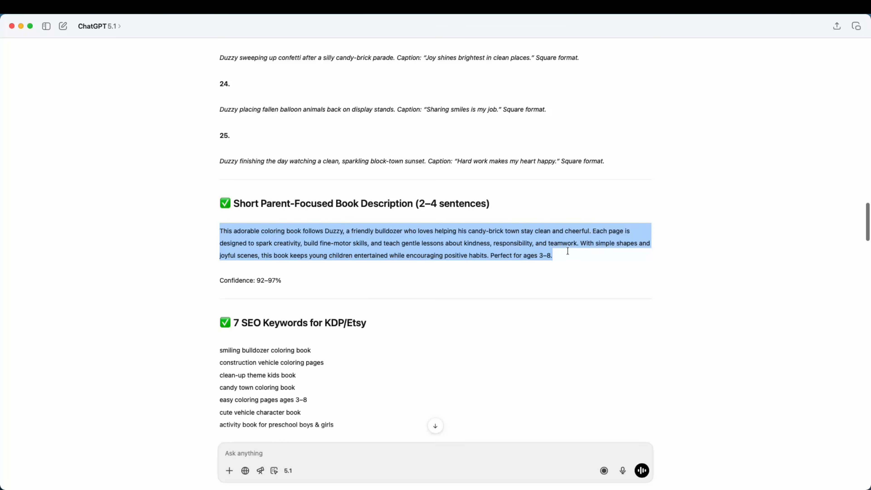
Review the 7 SEO keywords section of the response.
{"action": "left_click", "coordinate": [243, 278]}
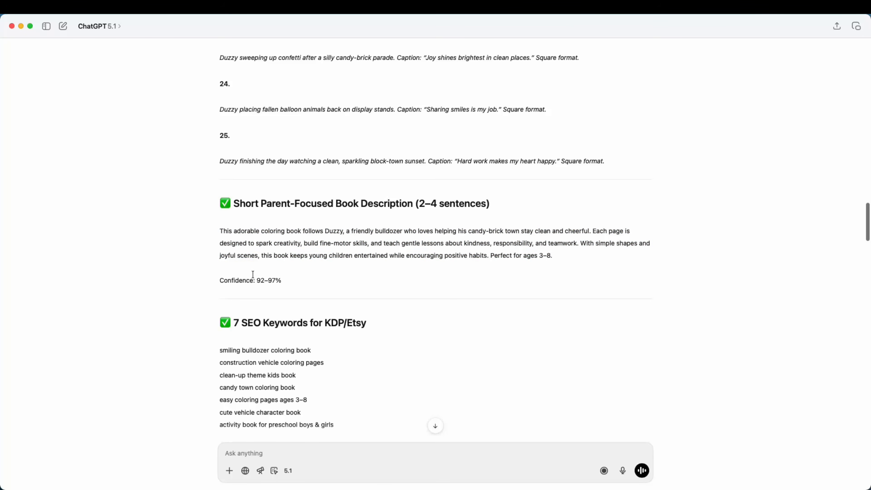
{"action": "scroll", "coordinate": [336, 275], "scroll_direction": "down", "scroll_amount": 4}
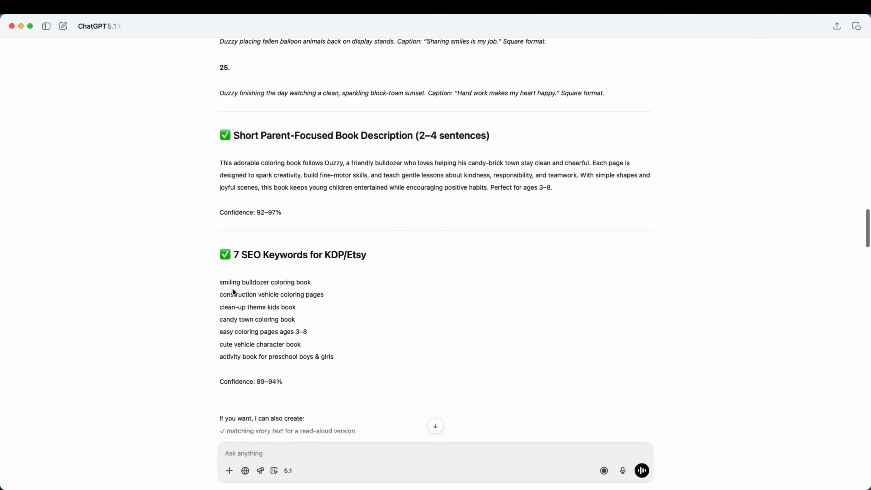
{"action": "left_click_drag", "start_coordinate": [324, 256], "coordinate": [370, 266]}
{"action": "left_click", "coordinate": [369, 266]}
{"action": "scroll", "coordinate": [334, 314], "scroll_direction": "down", "scroll_amount": 3}
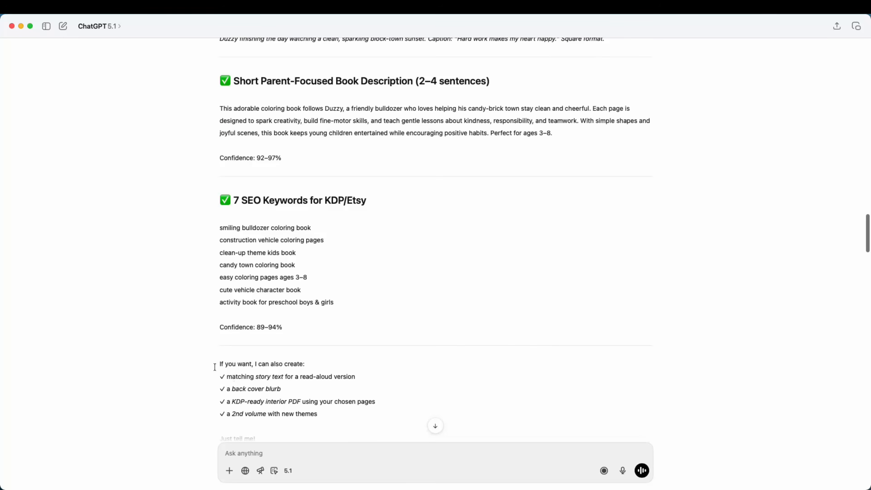
Highlight the list of follow-up offers at the end of the response.
{"action": "left_click_drag", "start_coordinate": [215, 364], "coordinate": [329, 413]}
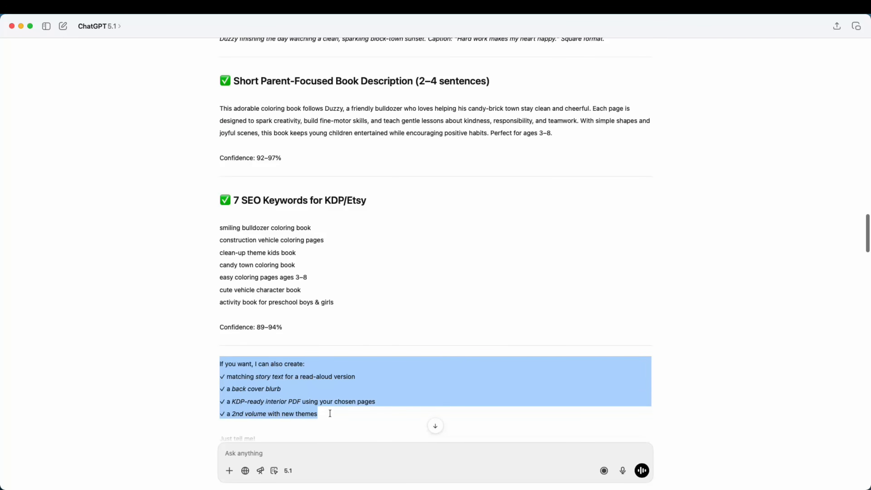
{"action": "left_click", "coordinate": [330, 413]}
{"action": "scroll", "coordinate": [196, 348], "scroll_direction": "down", "scroll_amount": 2}
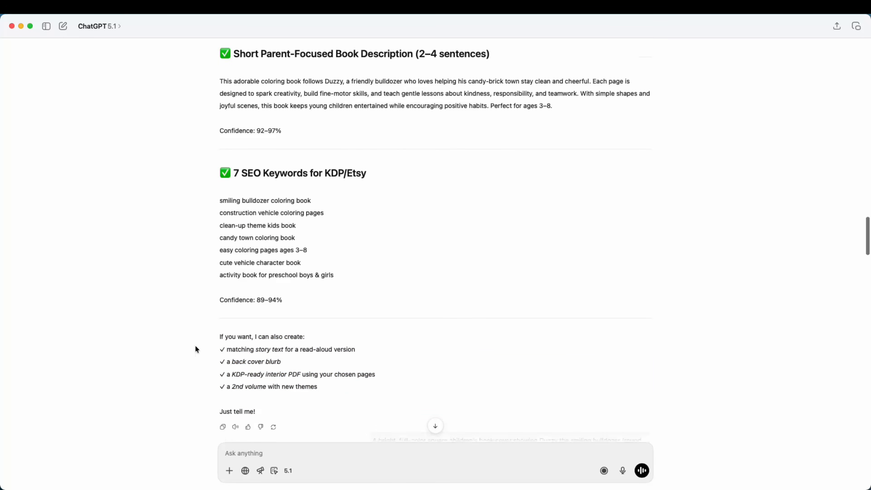
{"action": "scroll", "coordinate": [195, 345], "scroll_direction": "down", "scroll_amount": 6}
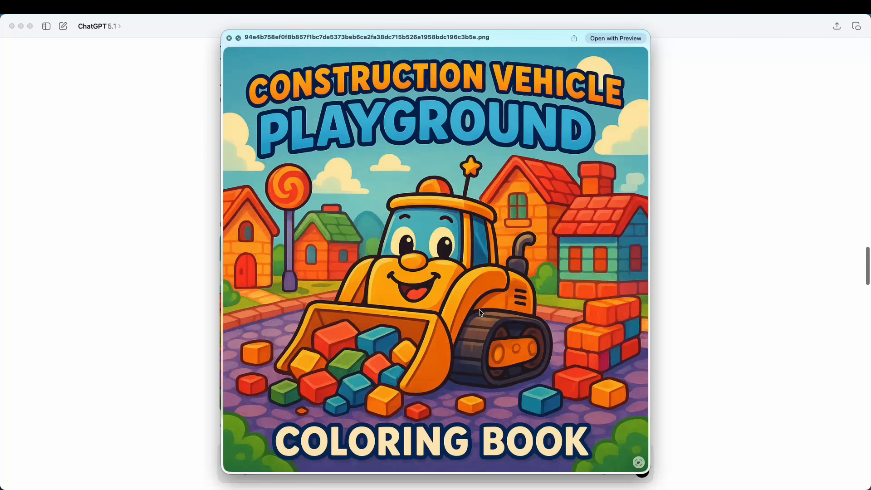
Preview the generated Construction Vehicle Playground cover image and review the submitted cover prompt.
{"action": "key", "text": "space"}
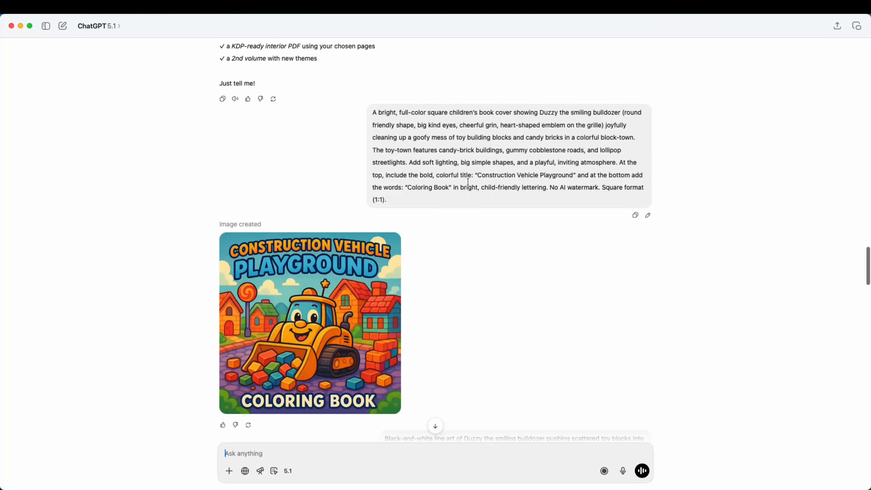
{"action": "left_click_drag", "start_coordinate": [525, 173], "coordinate": [575, 175]}
{"action": "left_click", "coordinate": [575, 175]}
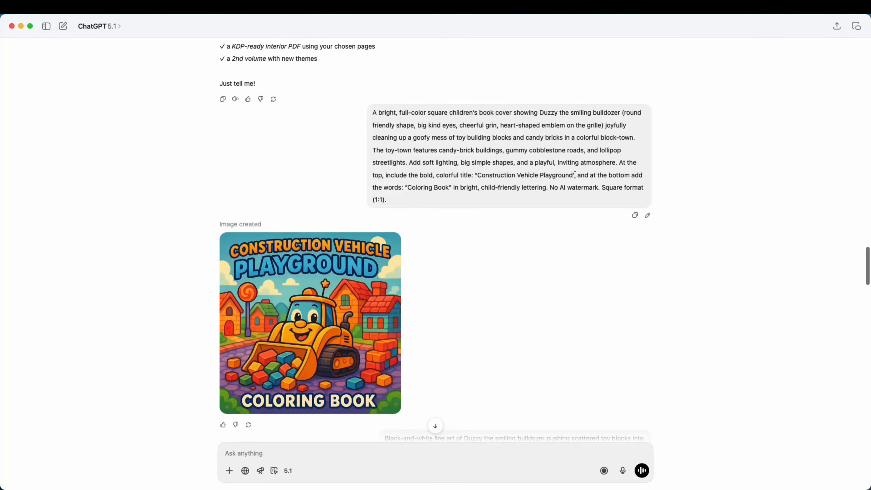
{"action": "left_click_drag", "start_coordinate": [412, 127], "coordinate": [439, 161]}
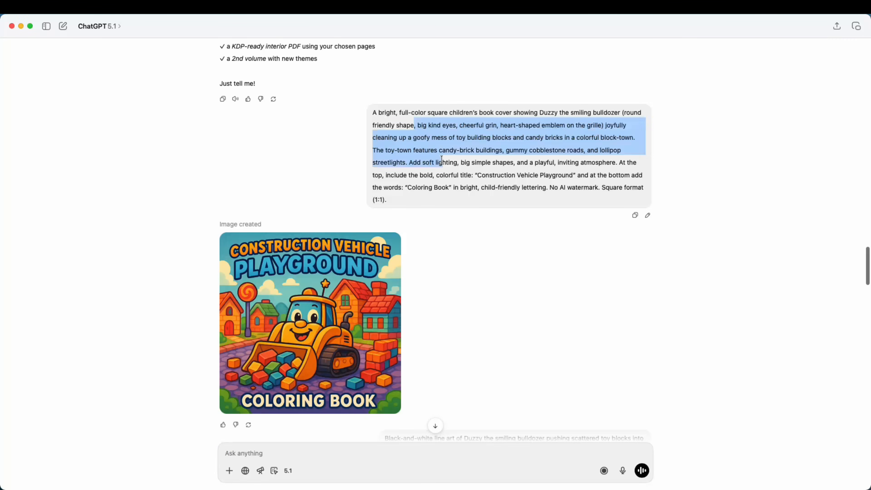
{"action": "left_click", "coordinate": [439, 161]}
{"action": "left_click_drag", "start_coordinate": [376, 111], "coordinate": [483, 185]}
{"action": "left_click", "coordinate": [484, 185]}
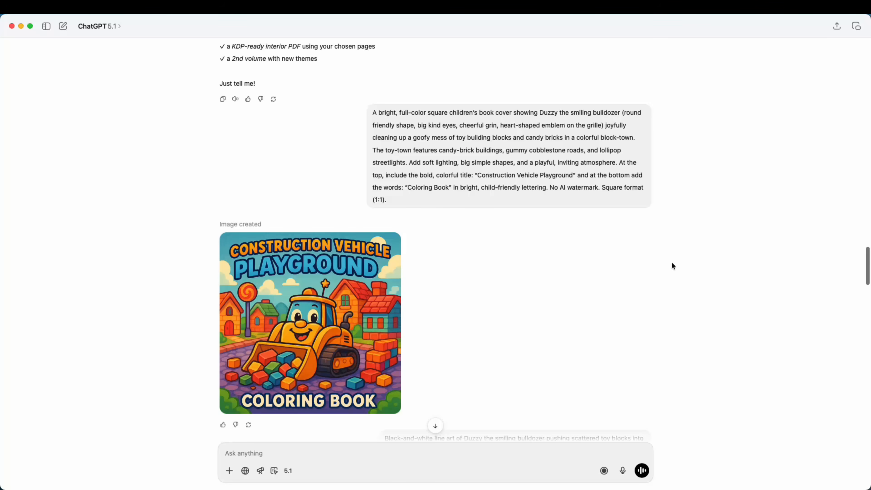
Highlight parts of the first coloring-page prompt about Duzzy pushing scattered toy blocks.
{"action": "scroll", "coordinate": [546, 353], "scroll_direction": "down", "scroll_amount": 2}
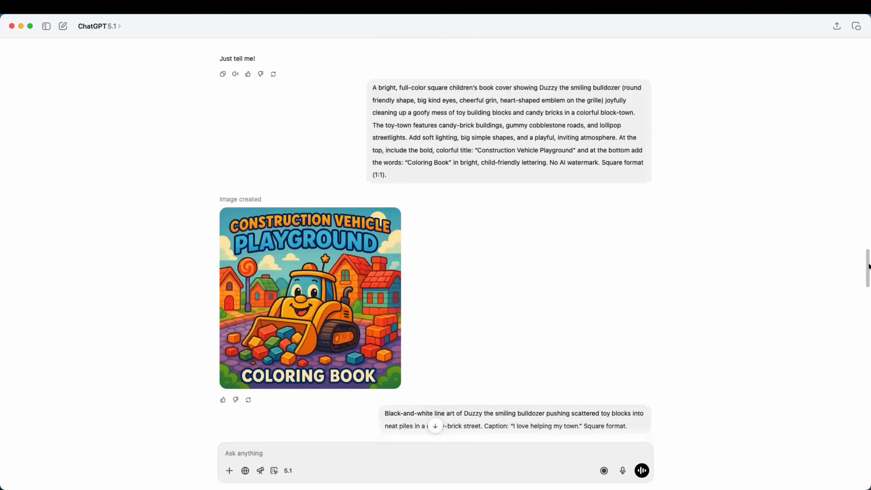
{"action": "scroll", "coordinate": [546, 352], "scroll_direction": "down", "scroll_amount": 2}
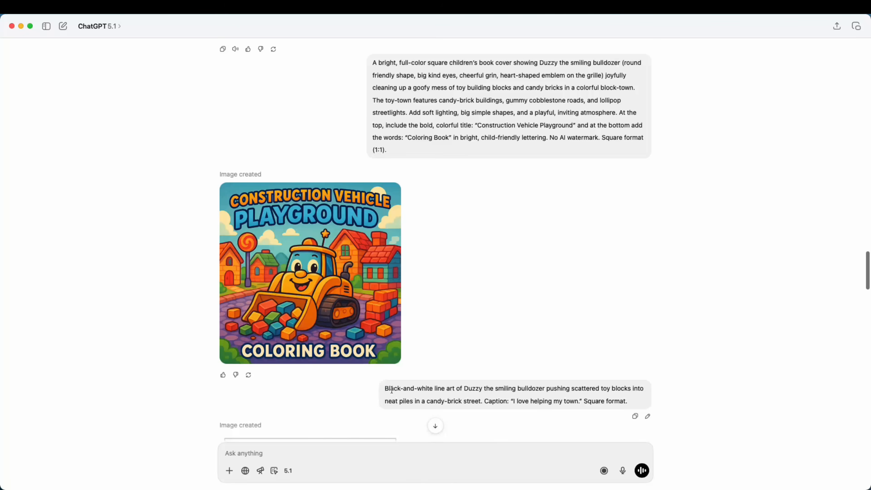
{"action": "left_click_drag", "start_coordinate": [385, 390], "coordinate": [514, 400]}
{"action": "left_click", "coordinate": [432, 391]}
{"action": "left_click_drag", "start_coordinate": [429, 391], "coordinate": [500, 389]}
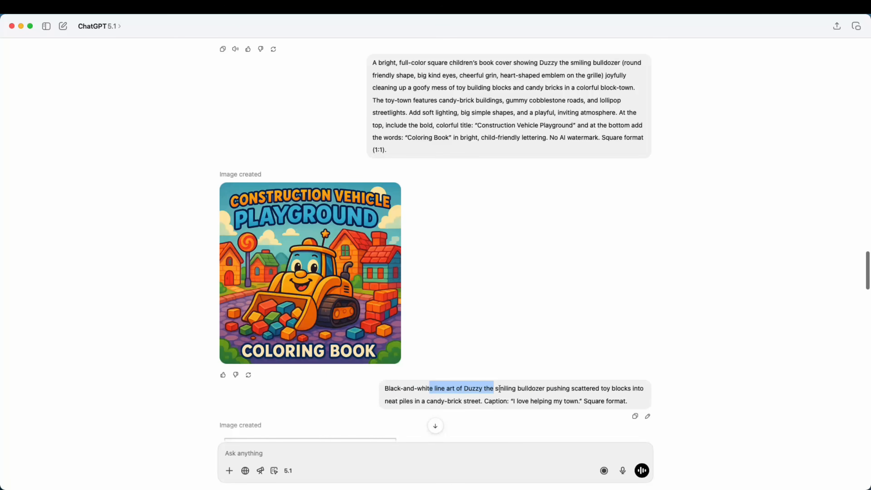
{"action": "left_click", "coordinate": [552, 391]}
{"action": "left_click_drag", "start_coordinate": [602, 390], "coordinate": [625, 390]}
{"action": "left_click_drag", "start_coordinate": [392, 401], "coordinate": [633, 400]}
{"action": "left_click", "coordinate": [493, 405]}
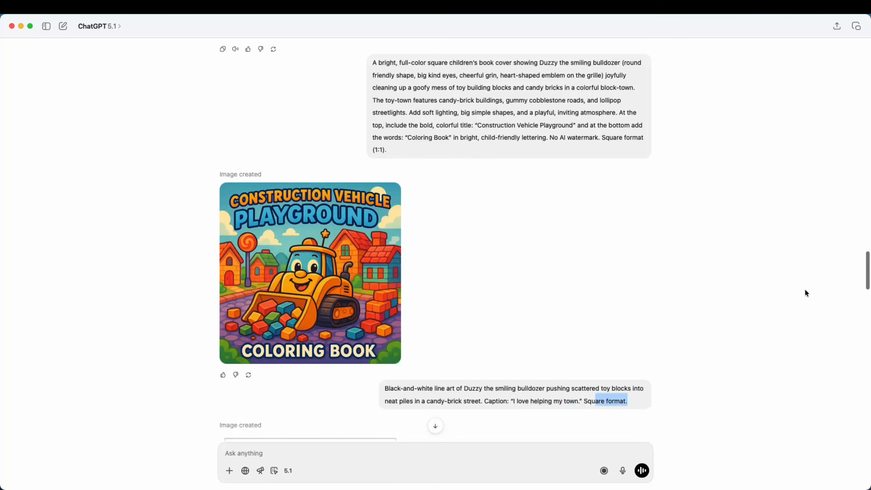
Scroll through the next generated coloring pages, highlighting the wording of their prompts.
{"action": "left_click_drag", "start_coordinate": [867, 266], "coordinate": [868, 284]}
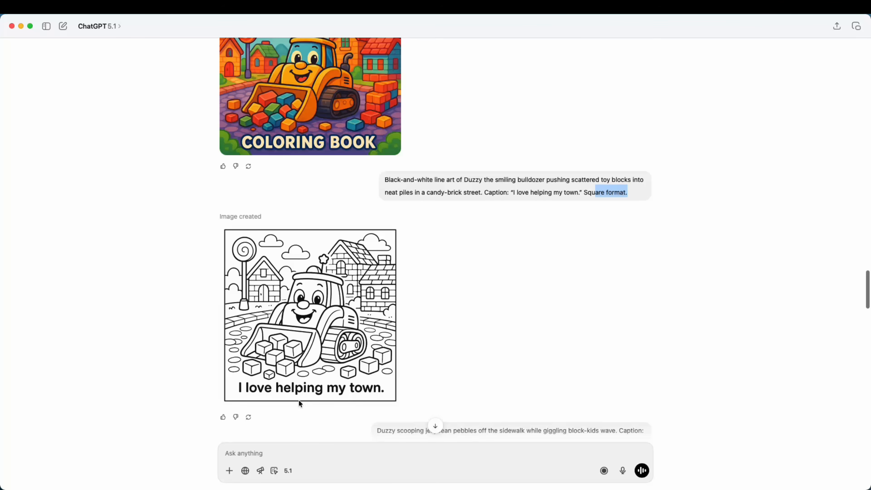
{"action": "left_click_drag", "start_coordinate": [869, 276], "coordinate": [870, 283]}
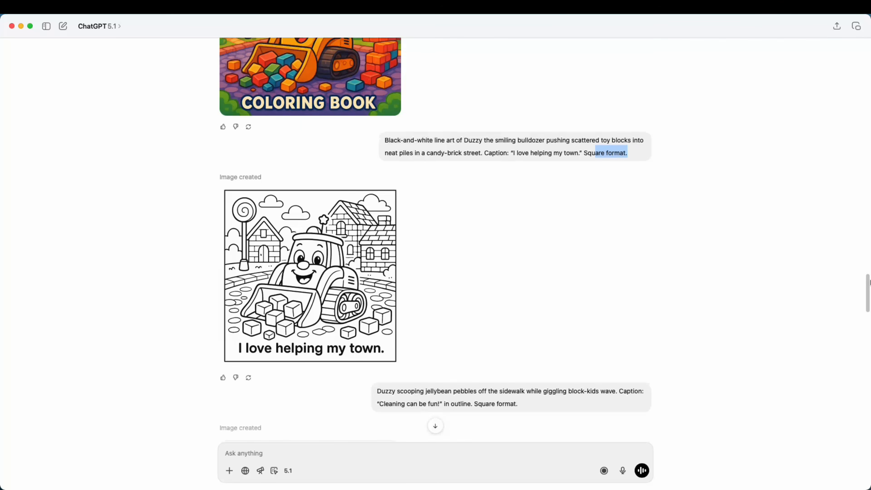
{"action": "left_click_drag", "start_coordinate": [619, 391], "coordinate": [638, 391]}
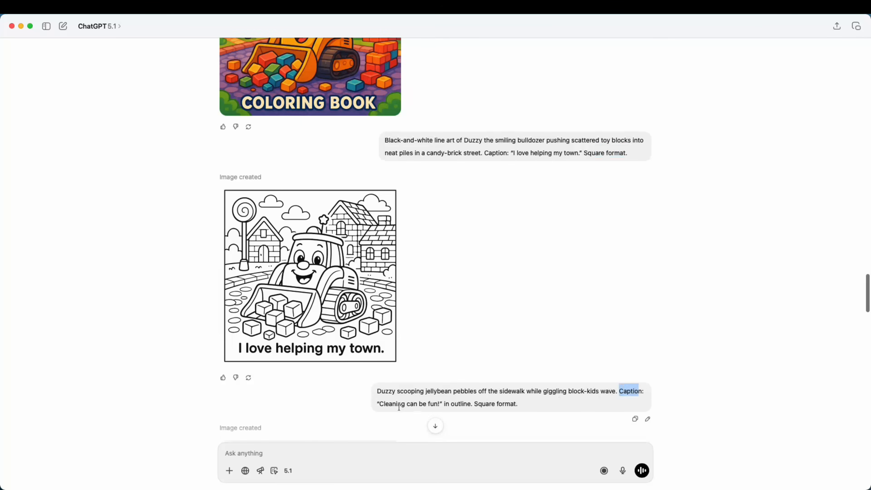
{"action": "left_click_drag", "start_coordinate": [379, 404], "coordinate": [471, 403]}
{"action": "left_click", "coordinate": [491, 403]}
{"action": "left_click_drag", "start_coordinate": [868, 293], "coordinate": [868, 312]}
{"action": "left_click_drag", "start_coordinate": [600, 177], "coordinate": [382, 177]}
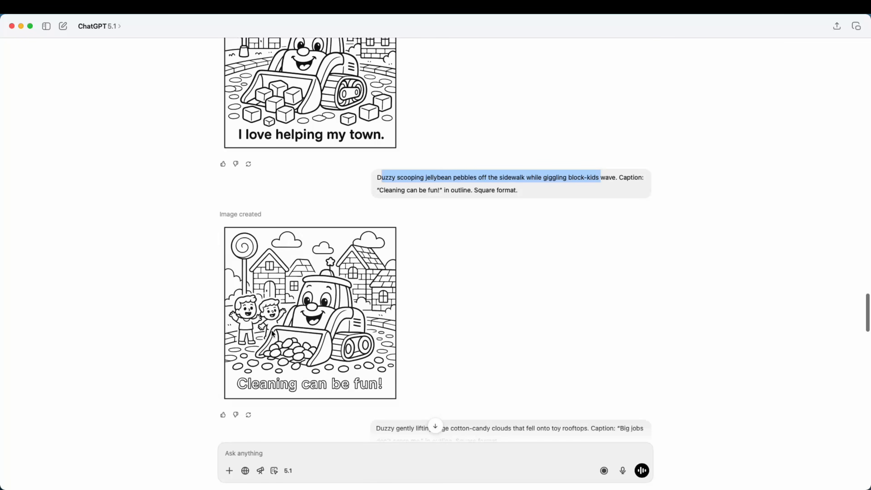
{"action": "left_click_drag", "start_coordinate": [865, 302], "coordinate": [869, 323]}
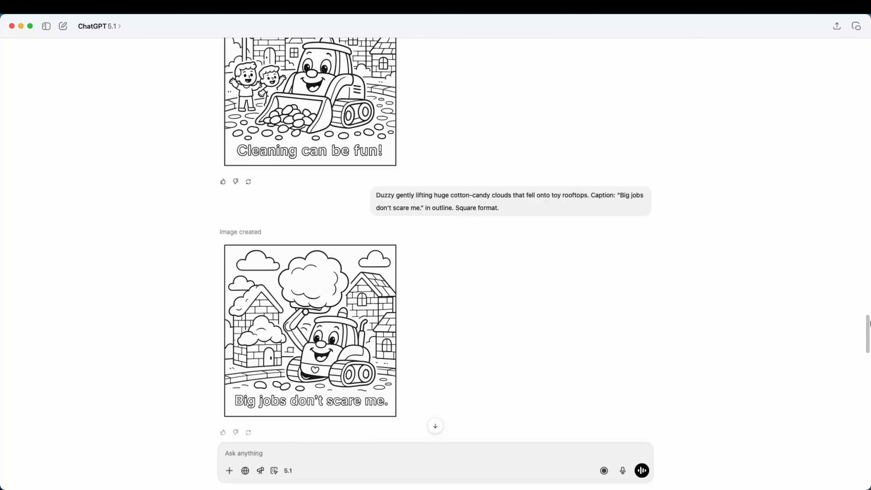
{"action": "left_click_drag", "start_coordinate": [438, 195], "coordinate": [512, 194]}
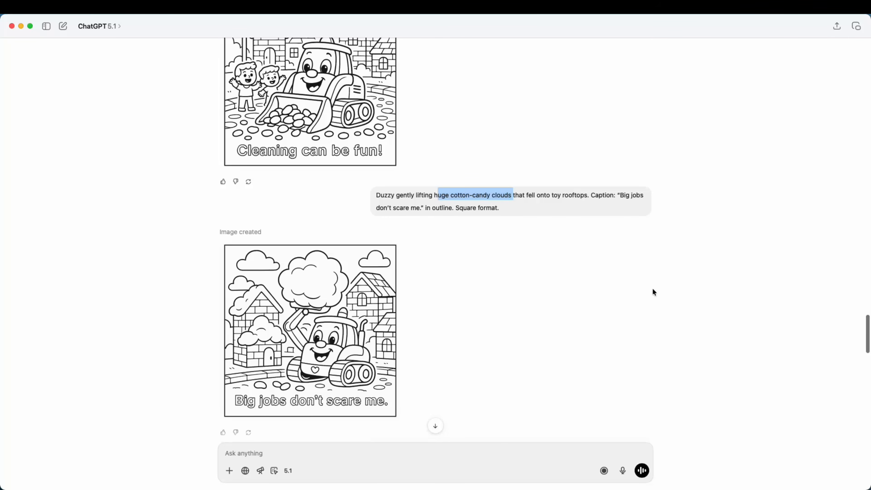
Browse further generated coloring pages and their captions in the conversation.
{"action": "scroll", "coordinate": [653, 290], "scroll_direction": "down", "scroll_amount": 7}
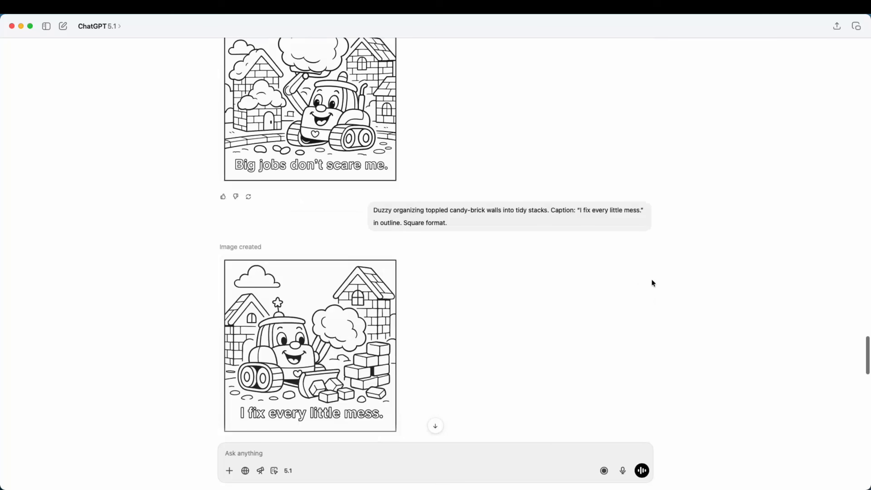
{"action": "scroll", "coordinate": [653, 283], "scroll_direction": "down", "scroll_amount": 1}
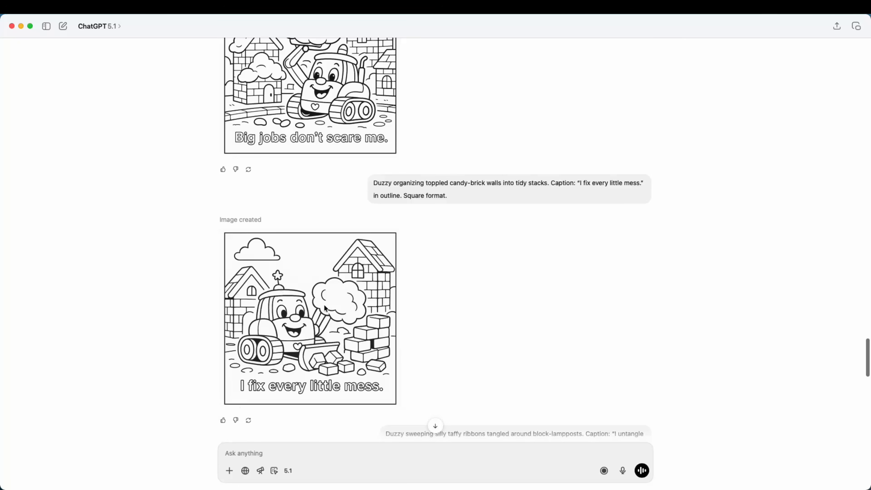
{"action": "scroll", "coordinate": [457, 283], "scroll_direction": "down", "scroll_amount": 7}
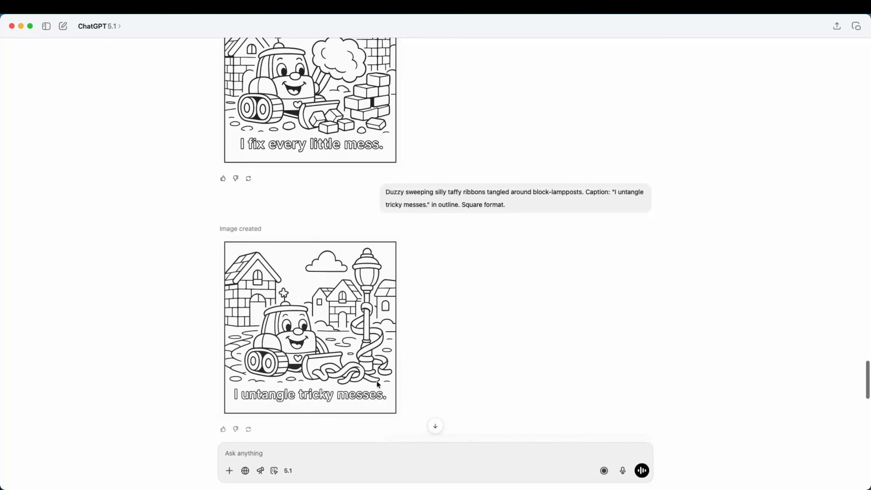
{"action": "scroll", "coordinate": [511, 325], "scroll_direction": "down", "scroll_amount": 2}
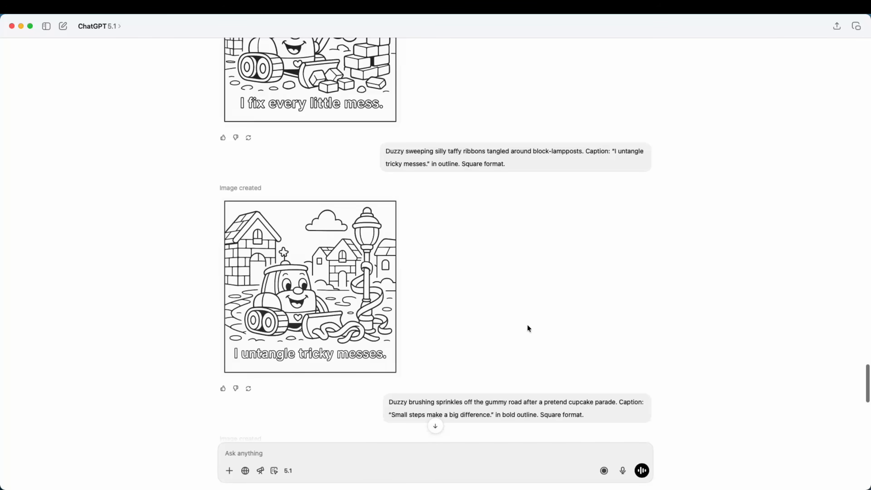
{"action": "scroll", "coordinate": [527, 326], "scroll_direction": "down", "scroll_amount": 1}
{"action": "left_click_drag", "start_coordinate": [501, 403], "coordinate": [537, 403]}
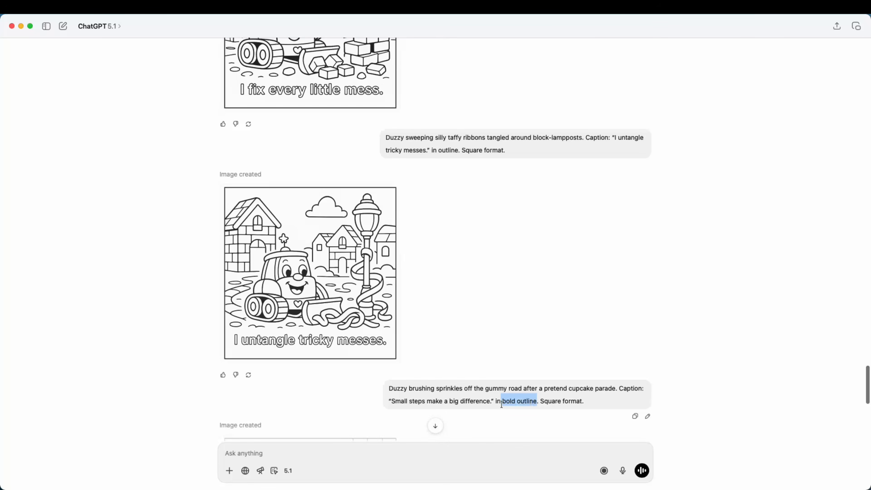
{"action": "scroll", "coordinate": [511, 351], "scroll_direction": "down", "scroll_amount": 7}
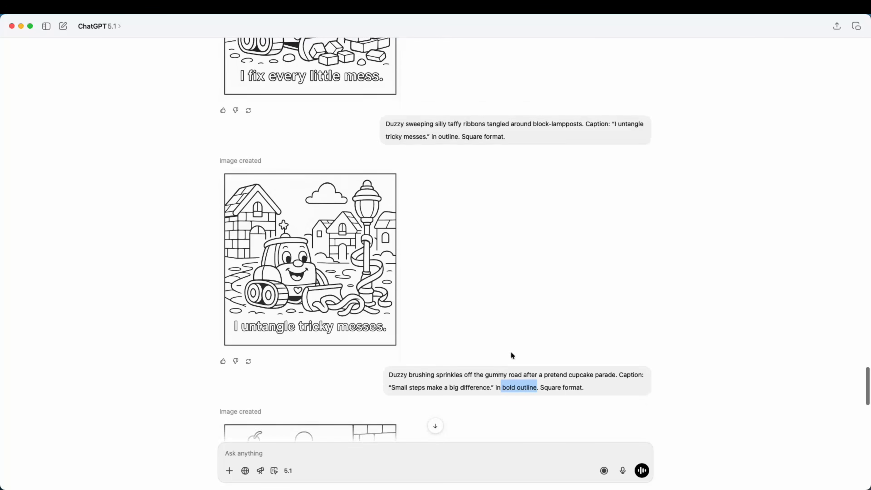
{"action": "scroll", "coordinate": [512, 345], "scroll_direction": "down", "scroll_amount": 3}
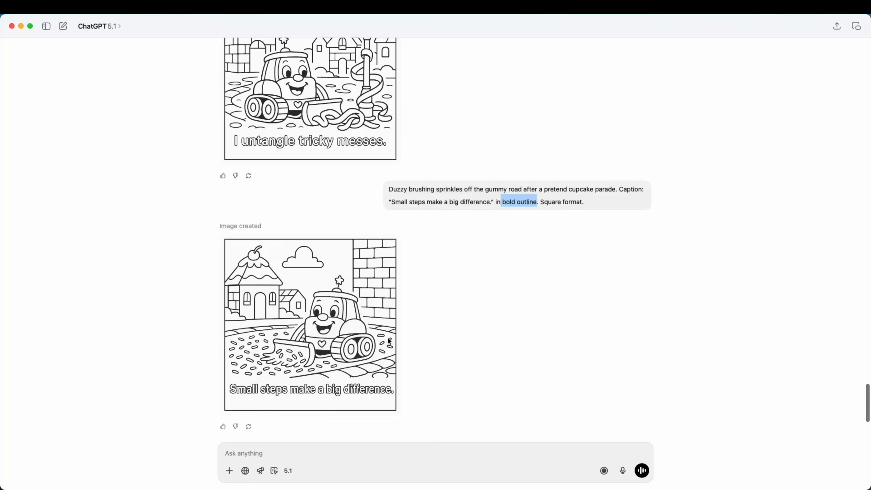
Scroll back to the prompt list and return to the latest generated coloring page.
{"action": "left_click_drag", "start_coordinate": [867, 399], "coordinate": [855, 182]}
{"action": "left_click_drag", "start_coordinate": [223, 208], "coordinate": [505, 219]}
{"action": "scroll", "coordinate": [534, 295], "scroll_direction": "down", "scroll_amount": 7}
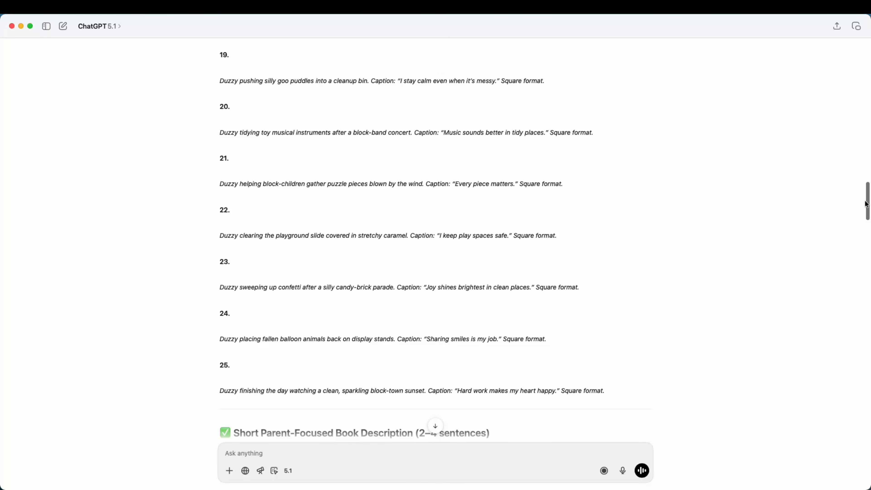
{"action": "left_click_drag", "start_coordinate": [866, 194], "coordinate": [863, 408]}
{"action": "scroll", "coordinate": [337, 196], "scroll_direction": "up", "scroll_amount": 3}
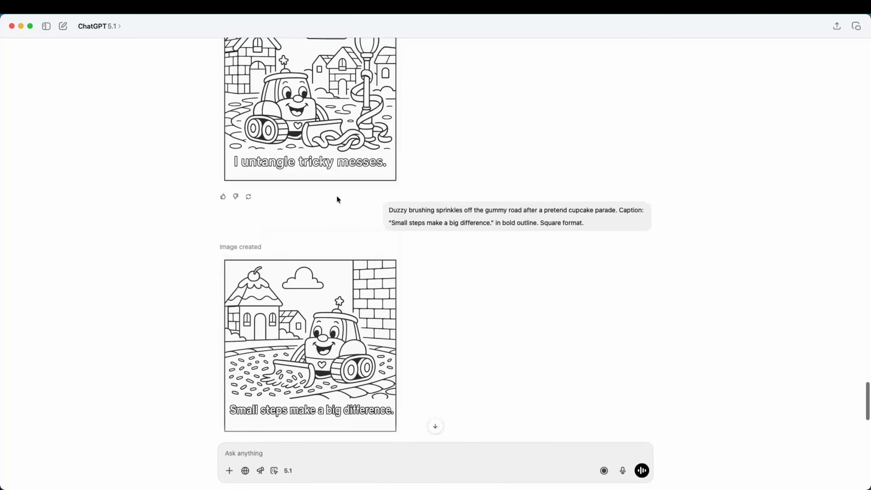
{"action": "scroll", "coordinate": [337, 196], "scroll_direction": "down", "scroll_amount": 3}
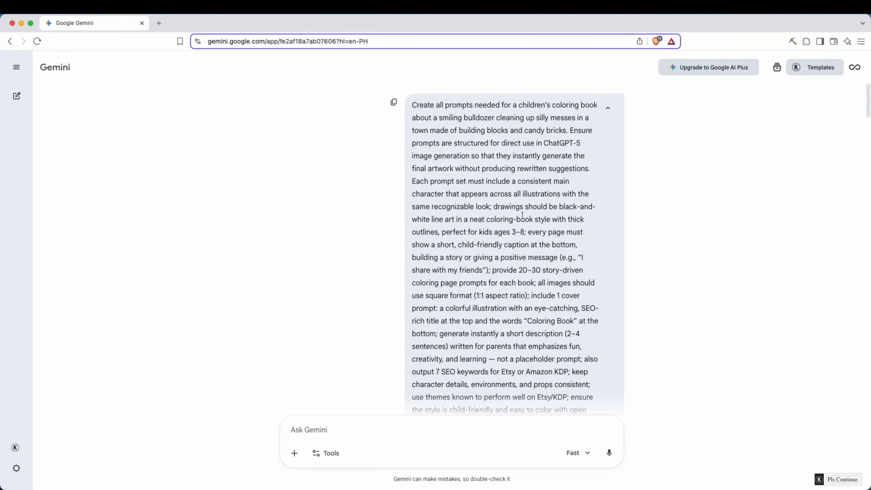
In Gemini, highlight the original coloring-book prompt request.
{"action": "left_click_drag", "start_coordinate": [411, 107], "coordinate": [603, 296]}
{"action": "left_click", "coordinate": [629, 295]}
{"action": "scroll", "coordinate": [583, 302], "scroll_direction": "down", "scroll_amount": 3}
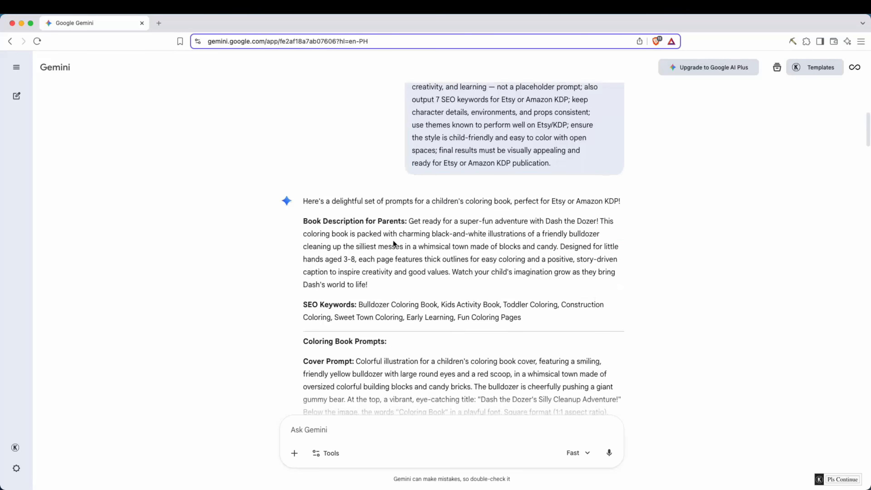
Highlight Gemini's parent book description, SEO keywords and cover prompt.
{"action": "left_click_drag", "start_coordinate": [305, 222], "coordinate": [413, 313]}
{"action": "left_click", "coordinate": [413, 313]}
{"action": "scroll", "coordinate": [429, 305], "scroll_direction": "down", "scroll_amount": 5}
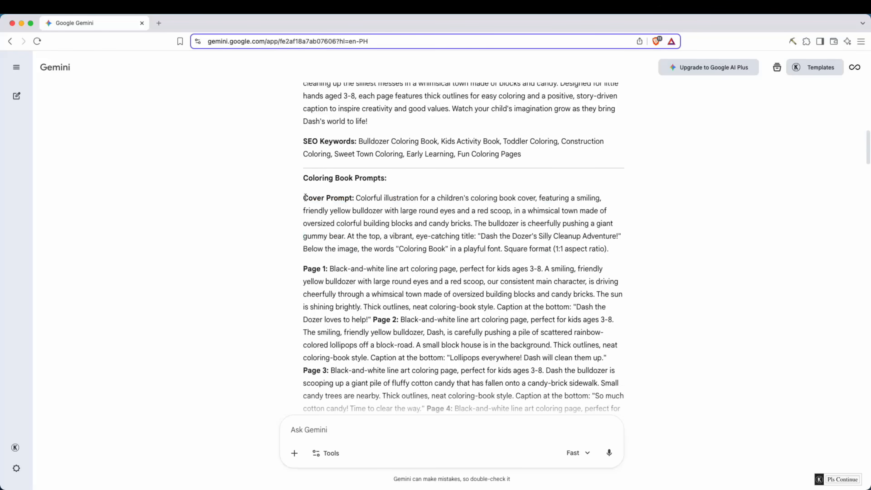
{"action": "left_click_drag", "start_coordinate": [305, 198], "coordinate": [588, 246]}
{"action": "left_click", "coordinate": [588, 245]}
Highlight Gemini's page prompts and scroll down to its generated cover image.
{"action": "scroll", "coordinate": [570, 245], "scroll_direction": "down", "scroll_amount": 3}
{"action": "left_click_drag", "start_coordinate": [303, 161], "coordinate": [401, 224]}
{"action": "left_click_drag", "start_coordinate": [306, 262], "coordinate": [351, 274]}
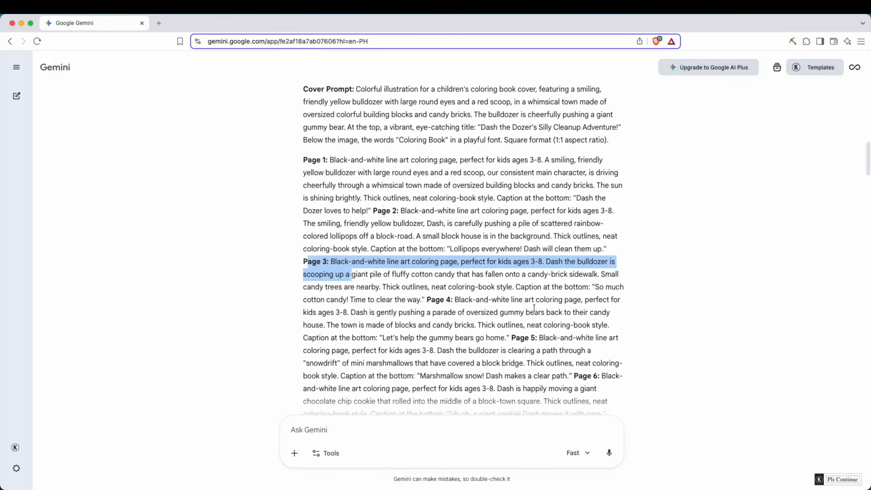
{"action": "scroll", "coordinate": [719, 317], "scroll_direction": "down", "scroll_amount": 20}
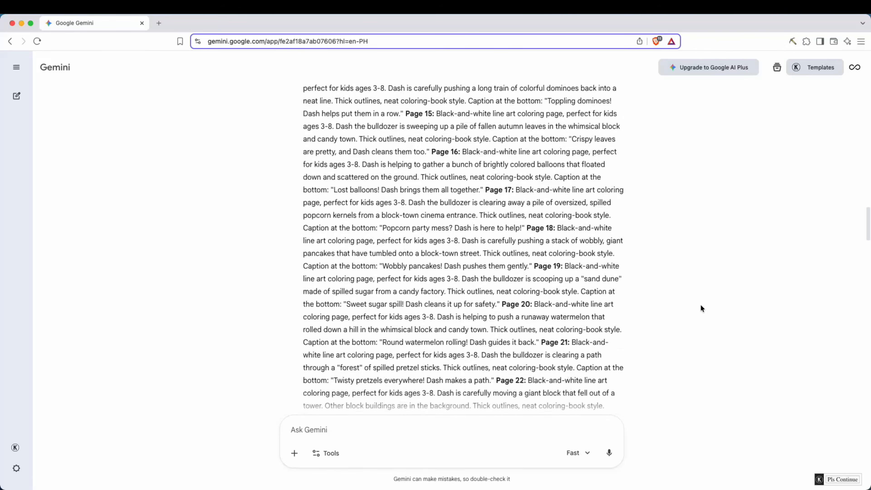
{"action": "scroll", "coordinate": [701, 309], "scroll_direction": "down", "scroll_amount": 15}
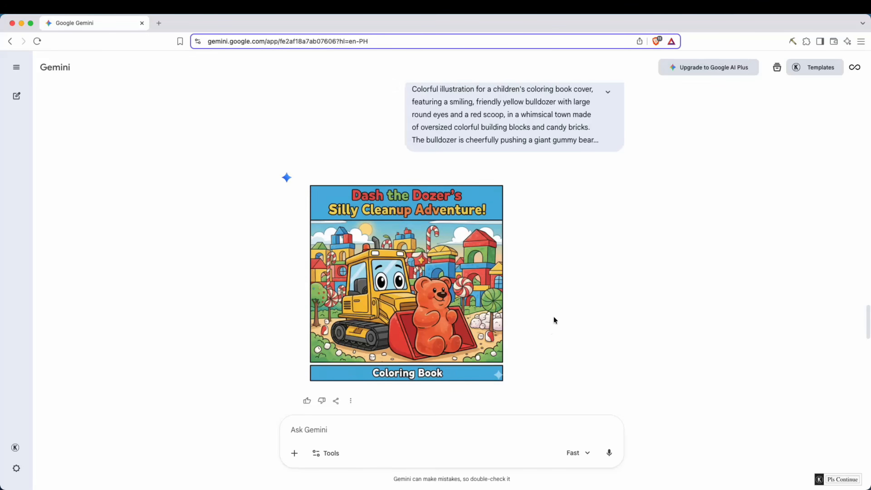
Scroll through Gemini's generated cover and coloring pages to review them.
{"action": "scroll", "coordinate": [554, 319], "scroll_direction": "down", "scroll_amount": 3}
{"action": "scroll", "coordinate": [554, 306], "scroll_direction": "down", "scroll_amount": 8}
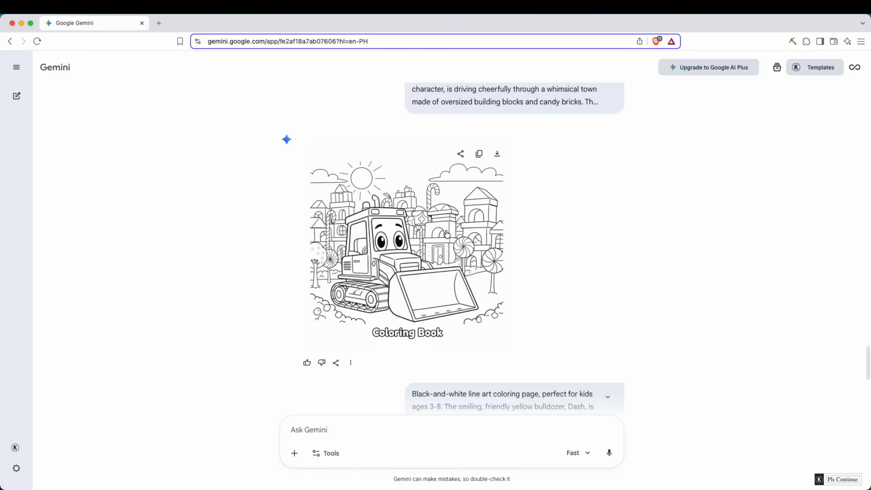
{"action": "scroll", "coordinate": [485, 250], "scroll_direction": "down", "scroll_amount": 10}
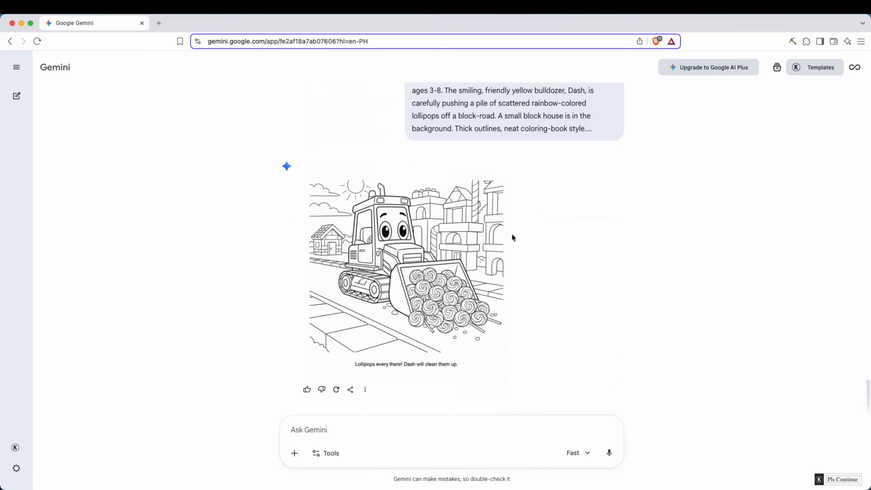
{"action": "mouse_move", "coordinate": [461, 254]}
{"action": "scroll", "coordinate": [461, 254], "scroll_direction": "up", "scroll_amount": 2}
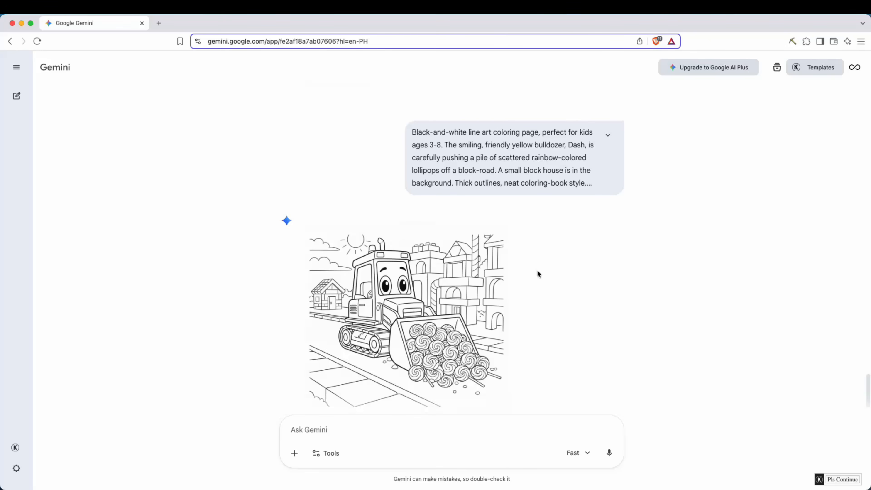
{"action": "scroll", "coordinate": [541, 281], "scroll_direction": "down", "scroll_amount": 2}
{"action": "scroll", "coordinate": [542, 280], "scroll_direction": "up", "scroll_amount": 10}
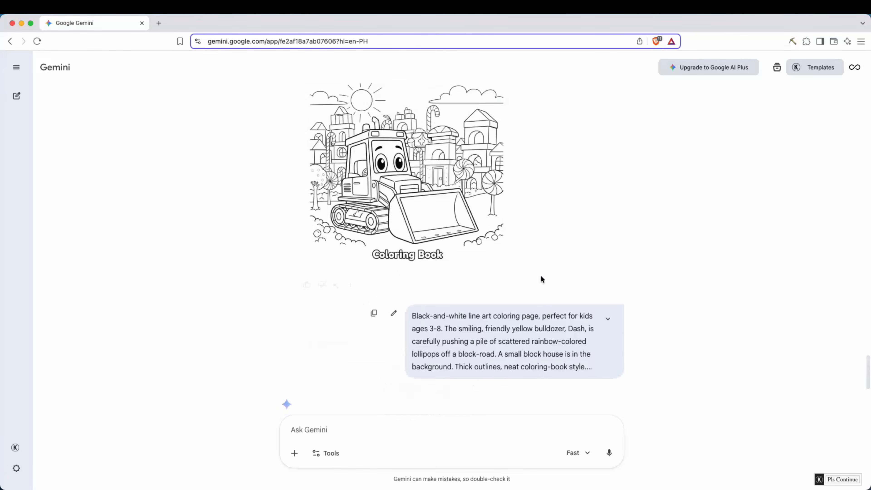
{"action": "scroll", "coordinate": [541, 277], "scroll_direction": "up", "scroll_amount": 2}
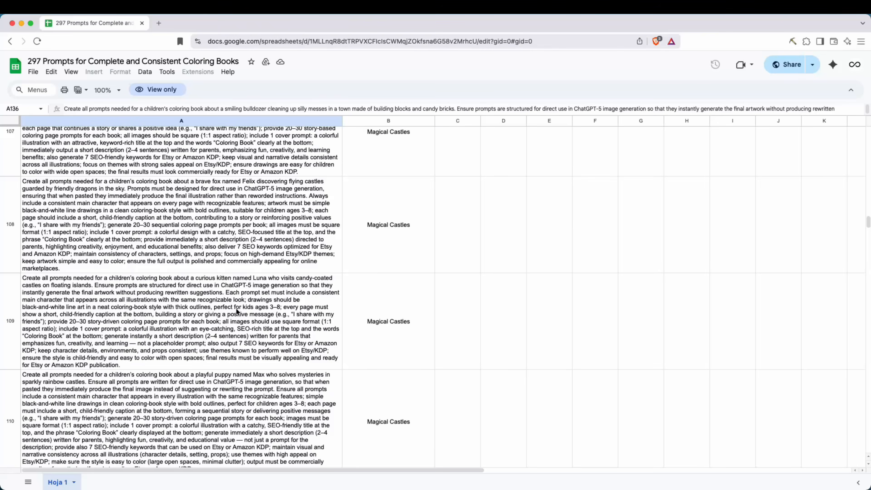
Scroll through the prompt spreadsheet to the Construction Vehicles prompts around row 136.
{"action": "scroll", "coordinate": [235, 307], "scroll_direction": "down", "scroll_amount": 15}
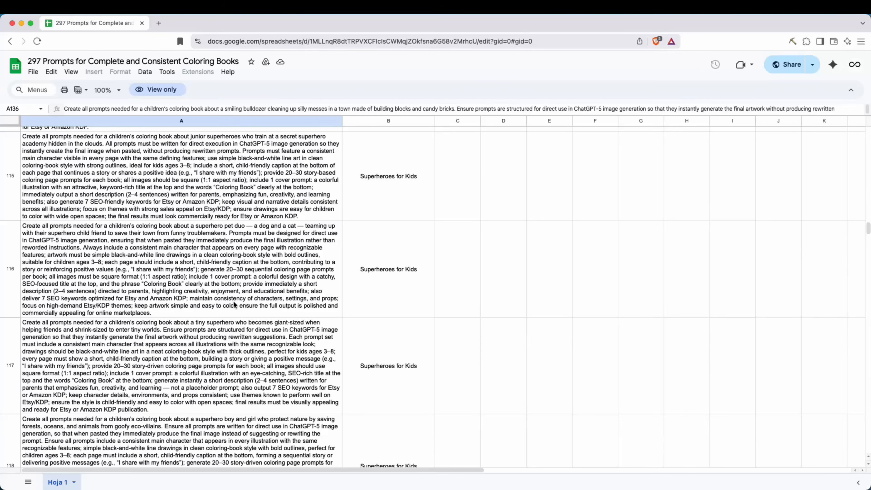
{"action": "scroll", "coordinate": [238, 297], "scroll_direction": "down", "scroll_amount": 15}
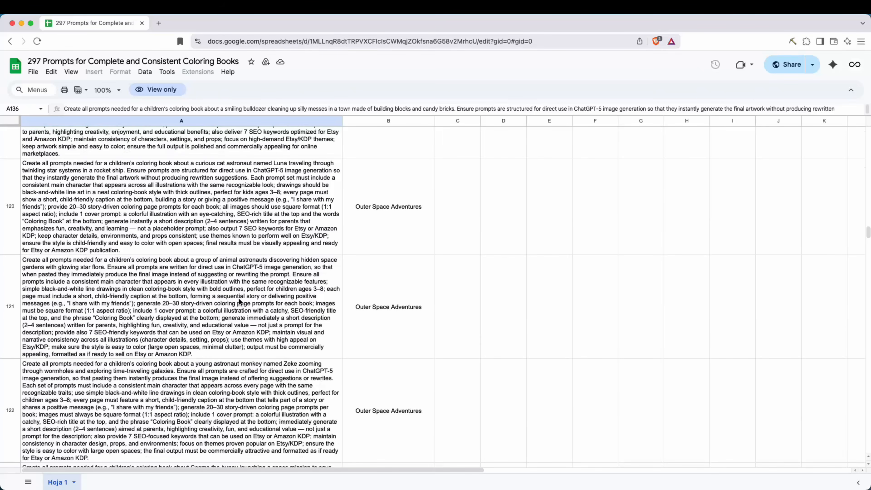
{"action": "scroll", "coordinate": [239, 300], "scroll_direction": "down", "scroll_amount": 15}
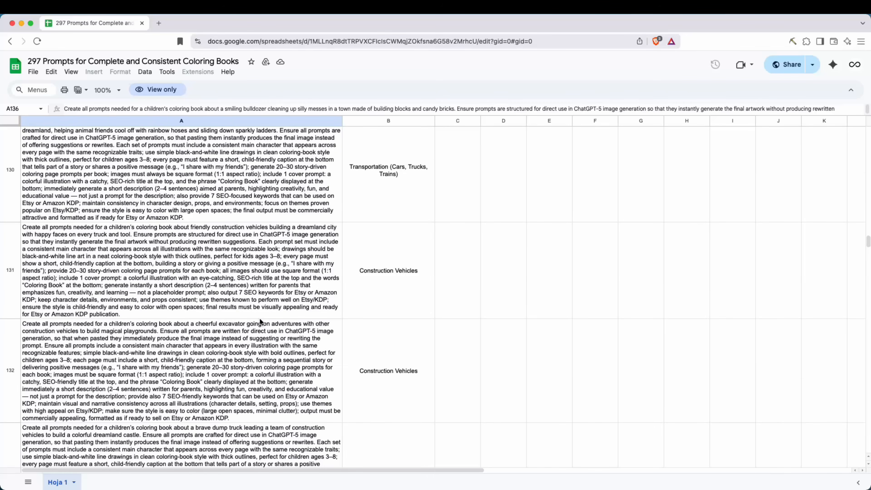
{"action": "scroll", "coordinate": [280, 326], "scroll_direction": "up", "scroll_amount": 10}
{"action": "scroll", "coordinate": [286, 329], "scroll_direction": "up", "scroll_amount": 10}
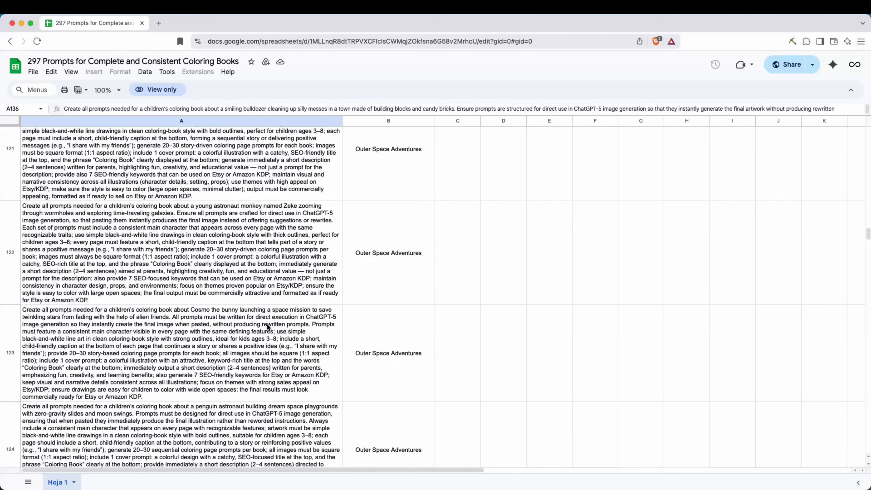
{"action": "scroll", "coordinate": [261, 326], "scroll_direction": "up", "scroll_amount": 5}
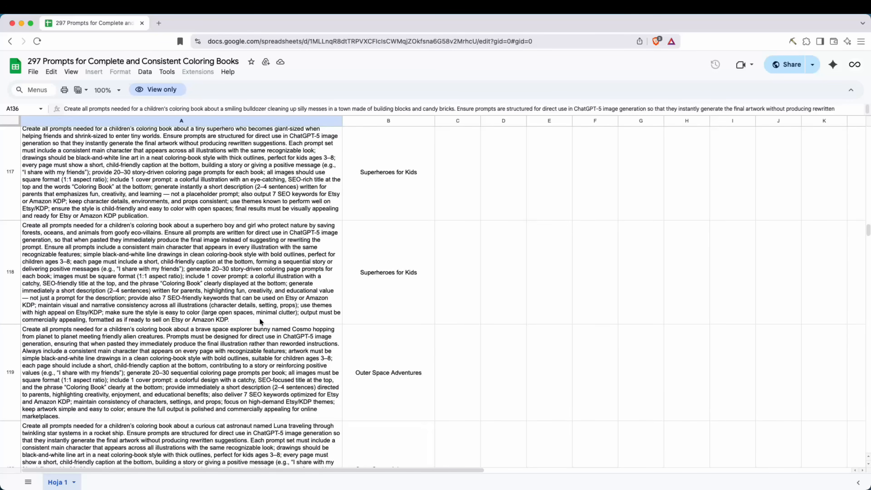
{"action": "scroll", "coordinate": [259, 318], "scroll_direction": "up", "scroll_amount": 5}
{"action": "scroll", "coordinate": [267, 313], "scroll_direction": "up", "scroll_amount": 10}
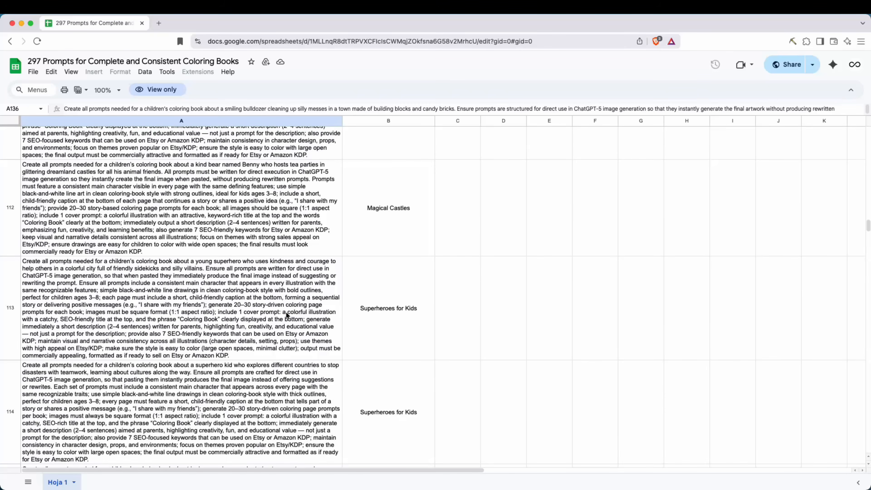
{"action": "scroll", "coordinate": [292, 308], "scroll_direction": "up", "scroll_amount": 5}
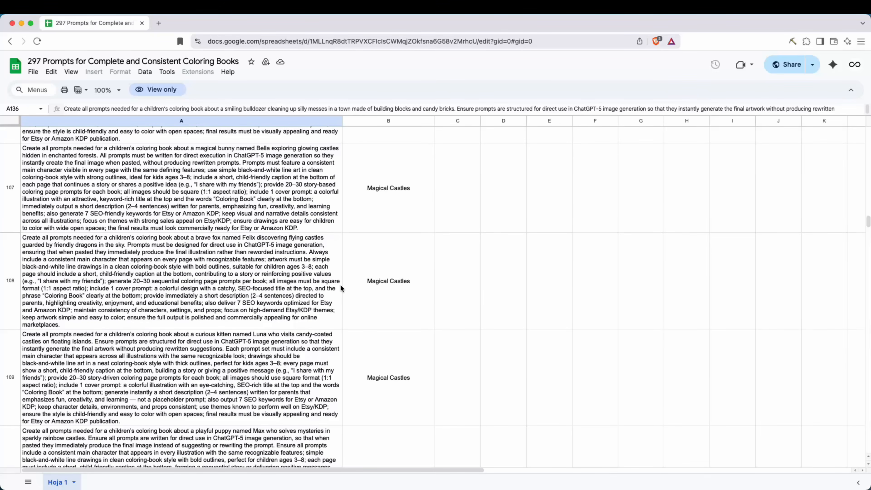
{"action": "scroll", "coordinate": [340, 285], "scroll_direction": "down", "scroll_amount": 20}
{"action": "scroll", "coordinate": [394, 275], "scroll_direction": "down", "scroll_amount": 20}
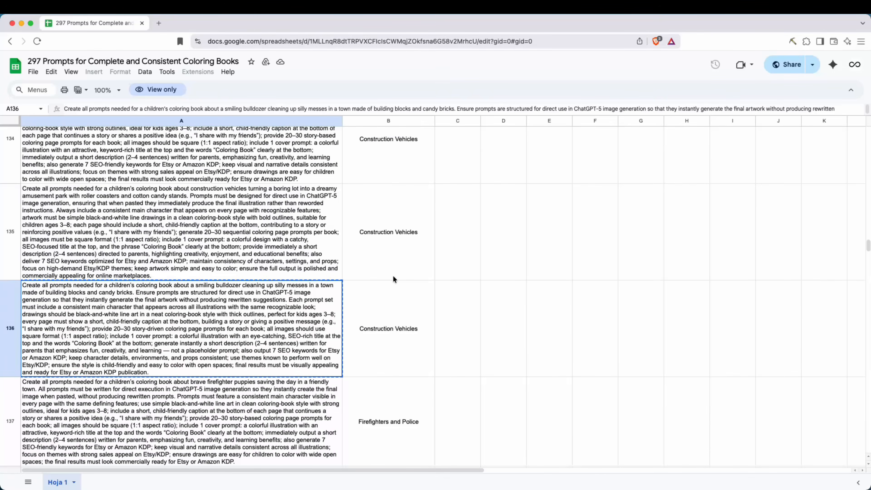
{"action": "scroll", "coordinate": [394, 278], "scroll_direction": "down", "scroll_amount": 12}
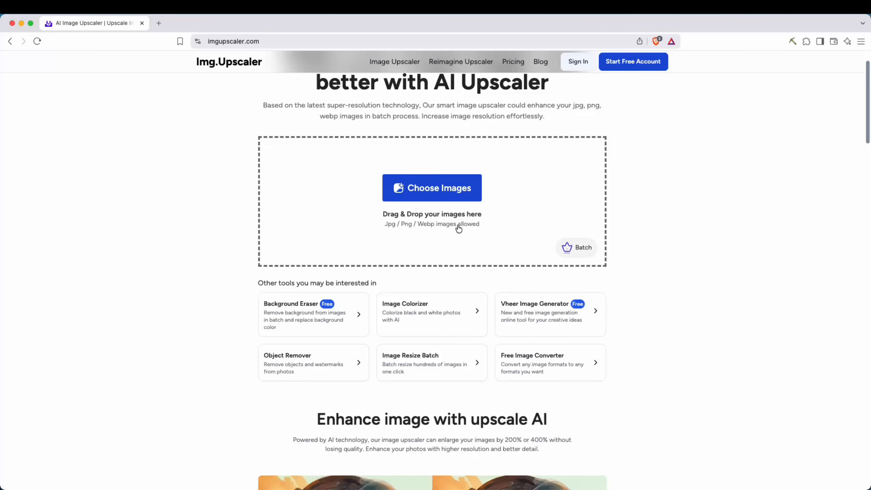
Upload image1.png to Img.Upscaler and start upscaling it at 400%.
{"action": "left_click", "coordinate": [445, 199]}
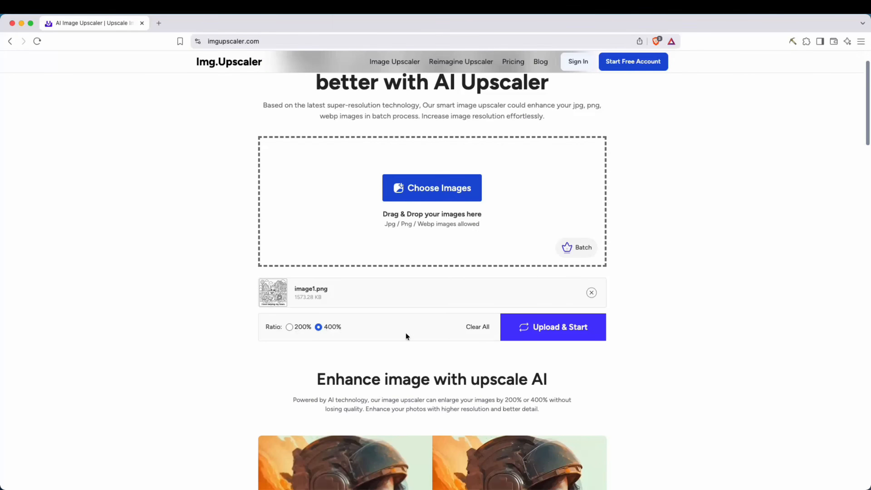
{"action": "left_click", "coordinate": [554, 329]}
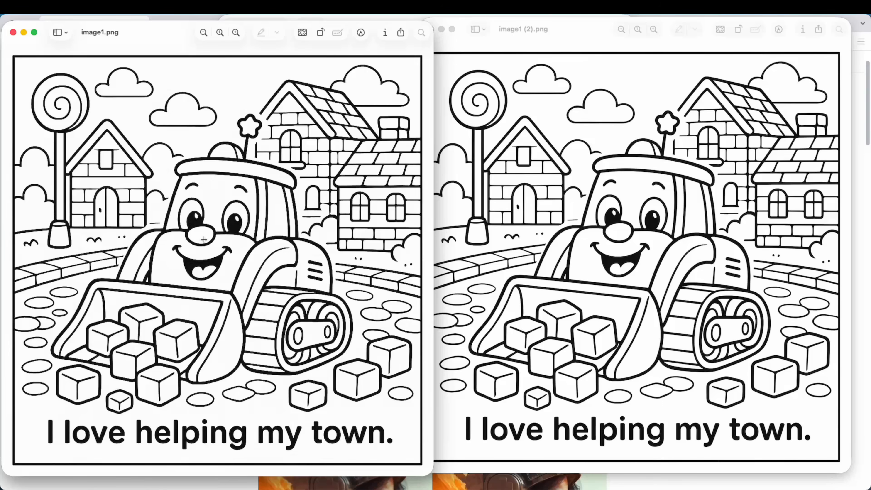
Zoom into the original and upscaled coloring pages side by side to compare their line quality.
{"action": "left_click", "coordinate": [235, 33]}
{"action": "left_click", "coordinate": [235, 32]}
{"action": "left_click", "coordinate": [235, 33]}
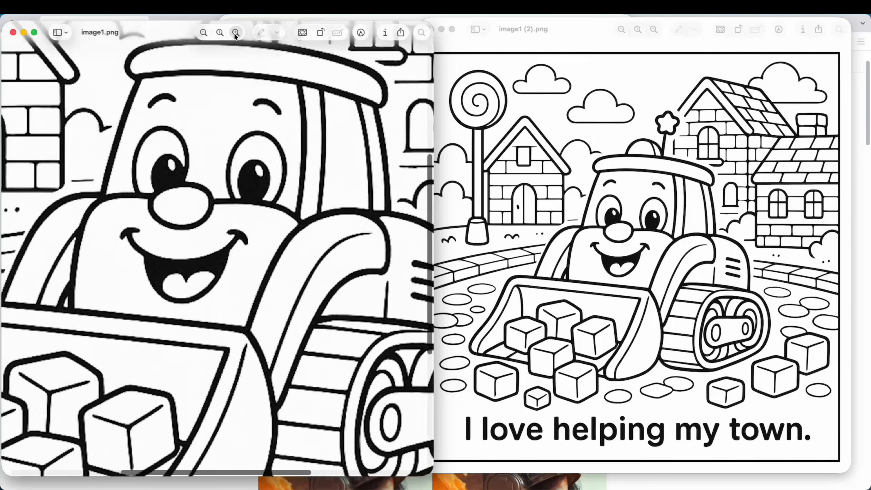
{"action": "left_click", "coordinate": [235, 34]}
{"action": "left_click", "coordinate": [234, 34]}
{"action": "left_click", "coordinate": [233, 36]}
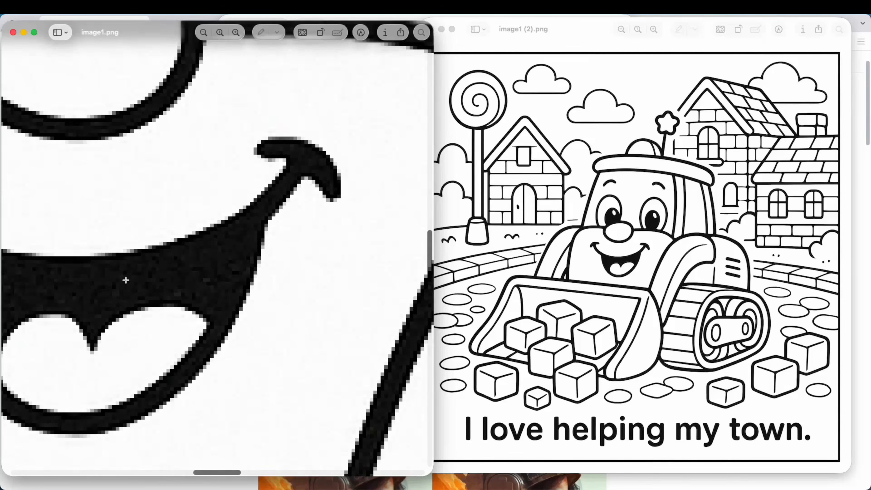
{"action": "left_click", "coordinate": [554, 302]}
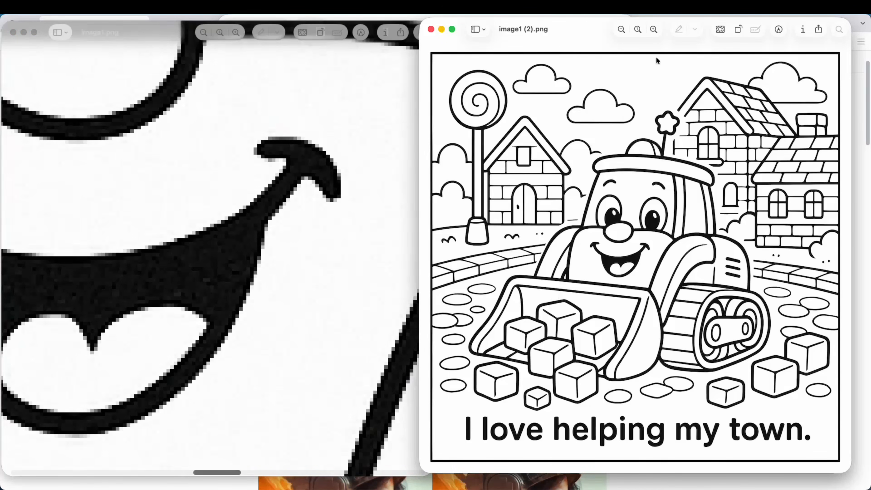
{"action": "left_click", "coordinate": [654, 30]}
{"action": "left_click", "coordinate": [654, 30]}
{"action": "left_click", "coordinate": [654, 30]}
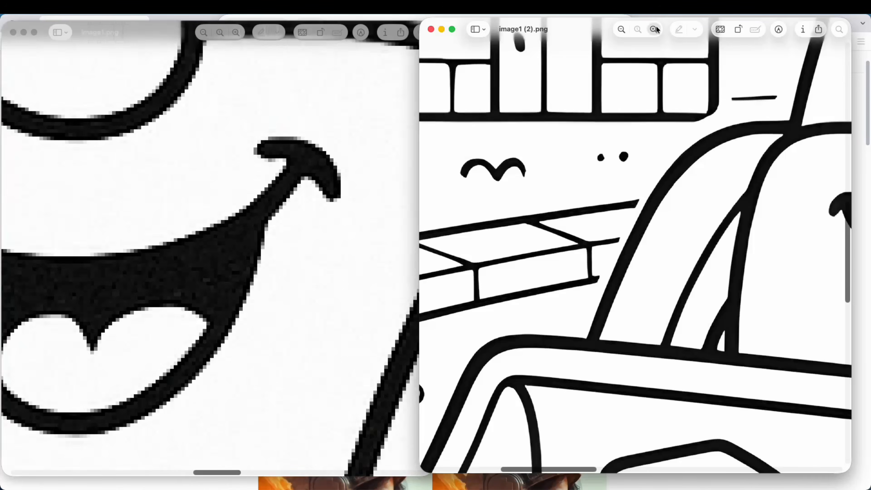
{"action": "left_click", "coordinate": [655, 30]}
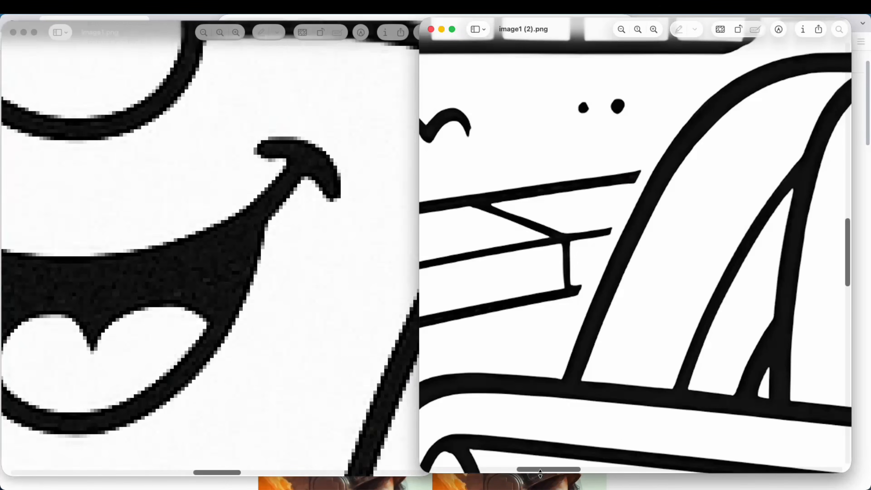
{"action": "left_click_drag", "start_coordinate": [548, 469], "coordinate": [623, 468]}
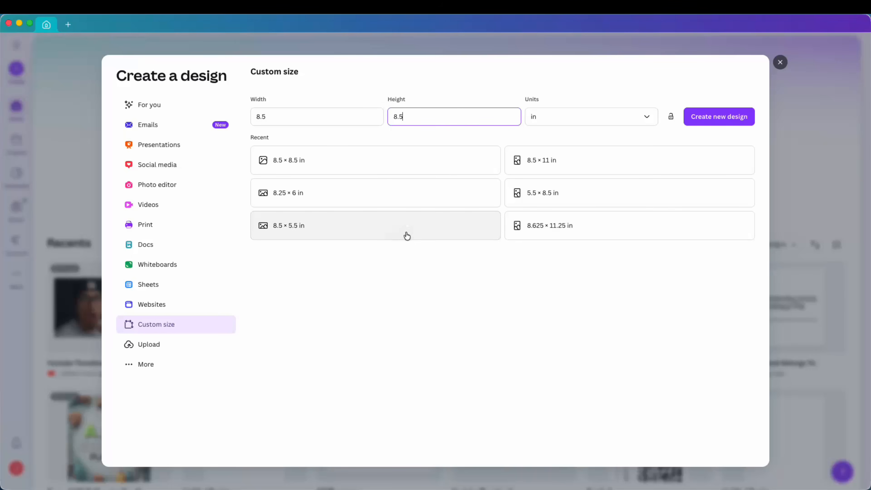
Create a new custom-size design of 8.5 × 8.5 in.
{"action": "left_click", "coordinate": [257, 116]}
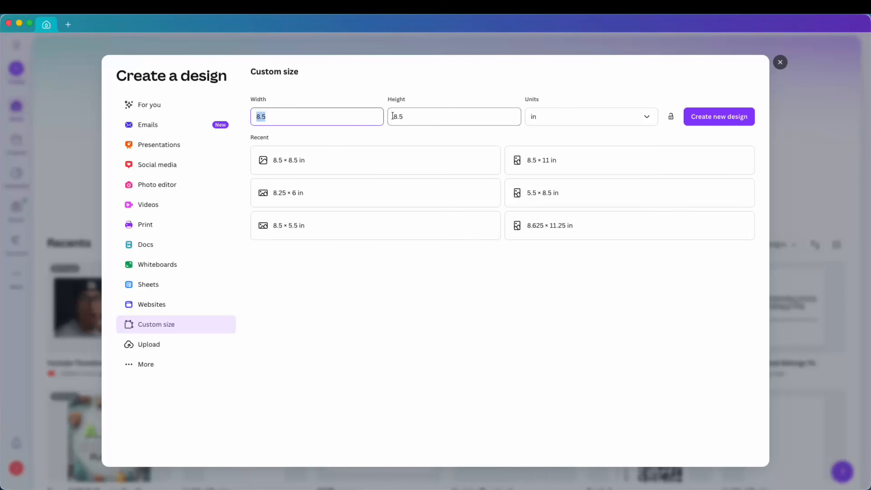
{"action": "left_click", "coordinate": [466, 115]}
{"action": "left_click", "coordinate": [718, 115]}
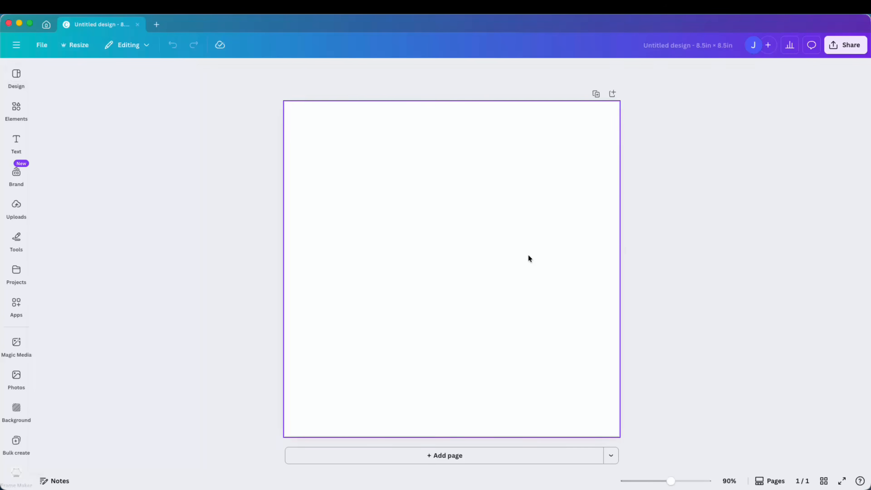
{"action": "left_click", "coordinate": [528, 254]}
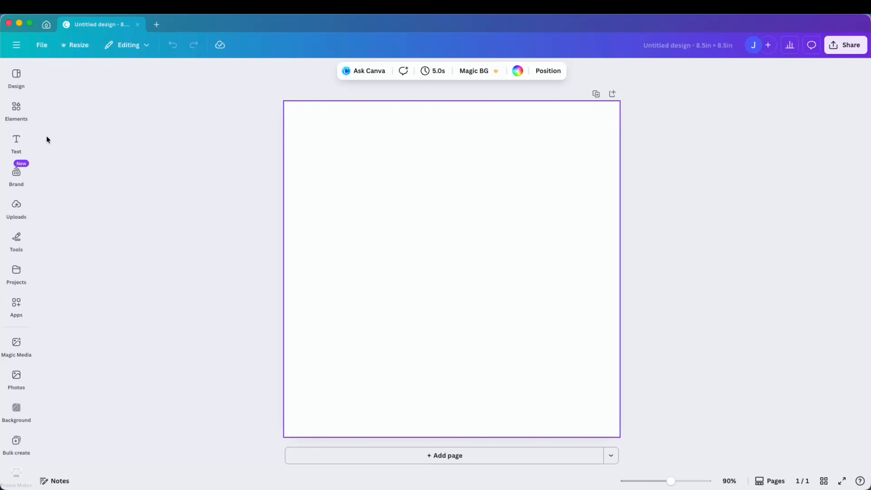
Add a heading reading "This Coloring Book Belongs To:" to the page.
{"action": "left_click", "coordinate": [16, 110]}
{"action": "left_click", "coordinate": [16, 141]}
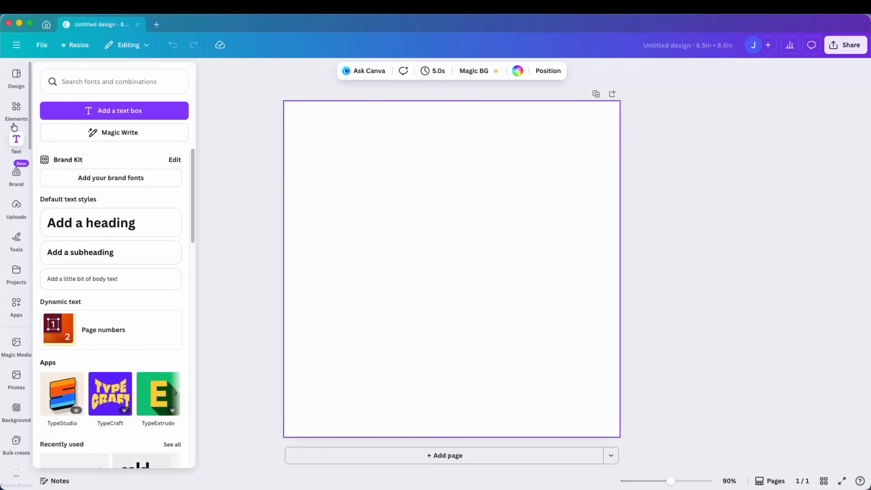
{"action": "left_click", "coordinate": [18, 151]}
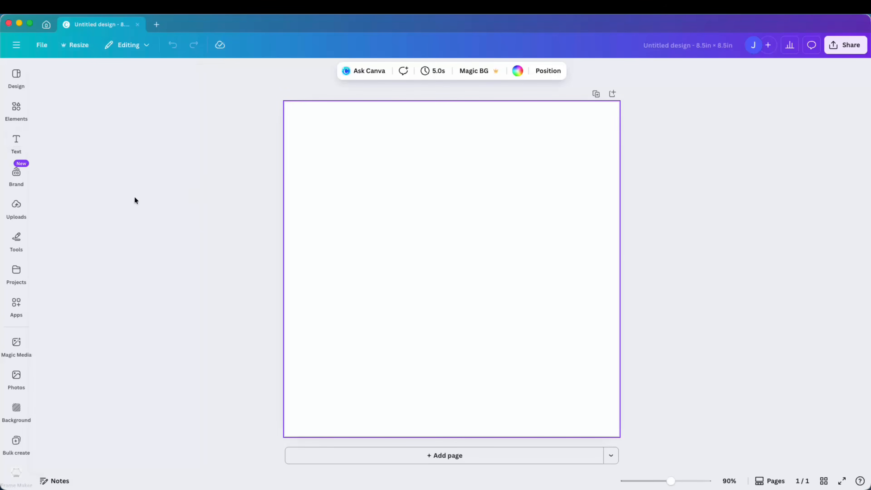
{"action": "left_click", "coordinate": [16, 141]}
{"action": "left_click", "coordinate": [110, 223]}
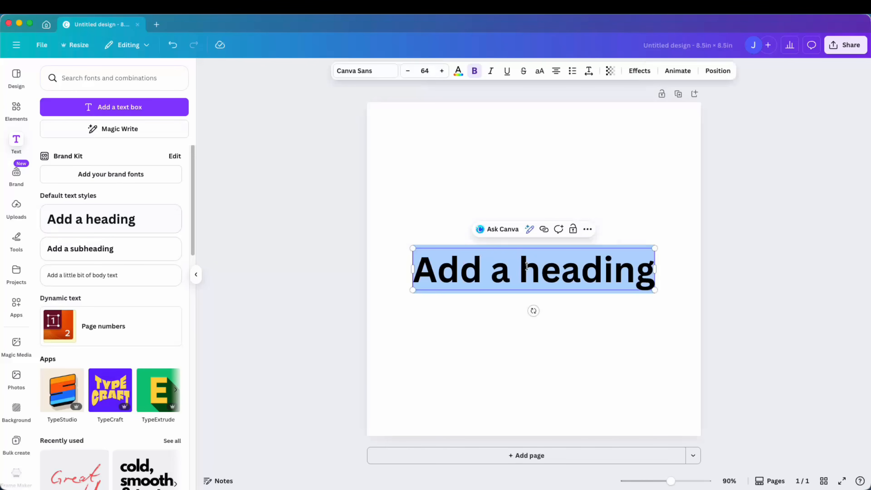
{"action": "type", "text": "This Col"}
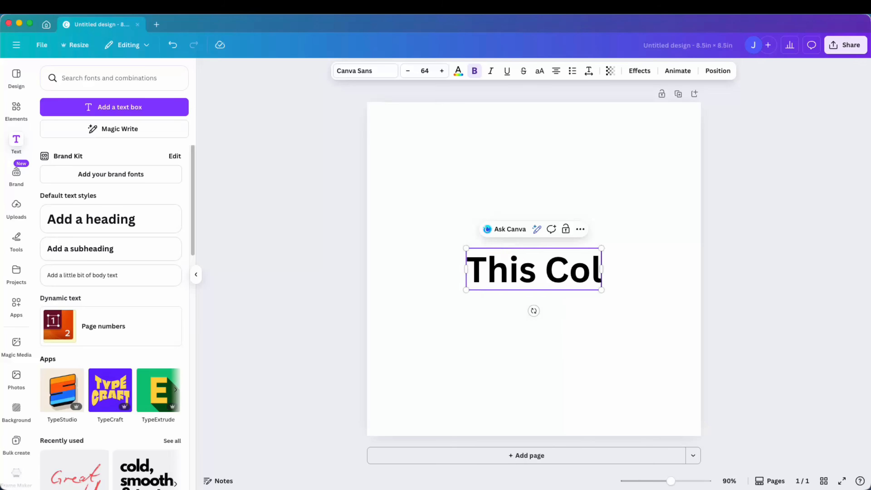
{"action": "type", "text": "oring Book Belongs To:"}
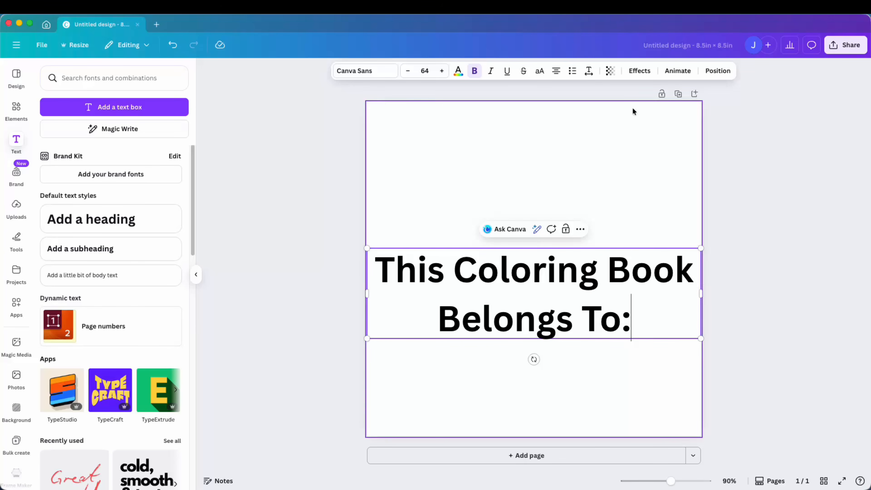
Apply a black Outline effect to the heading and set its text color to white.
{"action": "left_click", "coordinate": [640, 71]}
{"action": "left_click", "coordinate": [154, 189]}
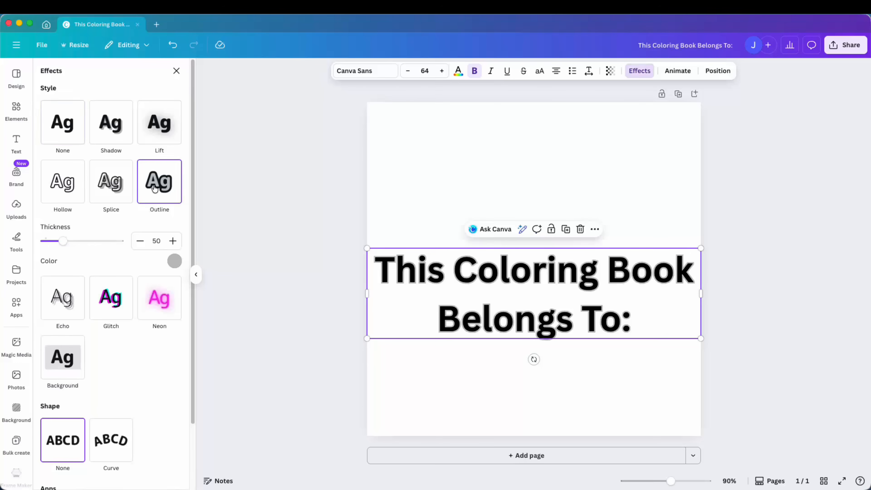
{"action": "left_click", "coordinate": [177, 265]}
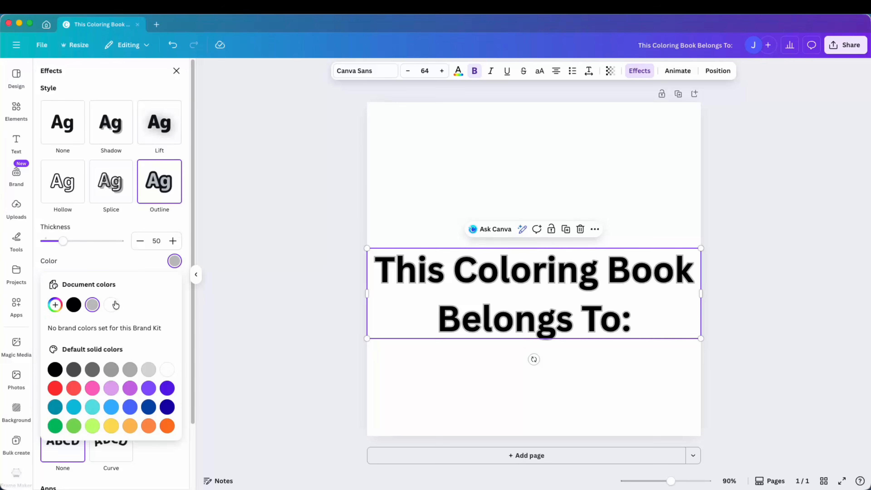
{"action": "left_click", "coordinate": [74, 305]}
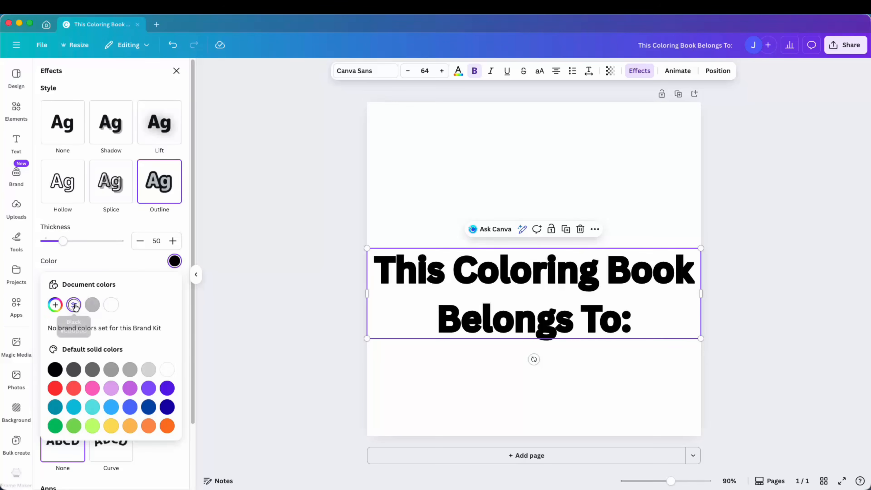
{"action": "left_click", "coordinate": [458, 72]}
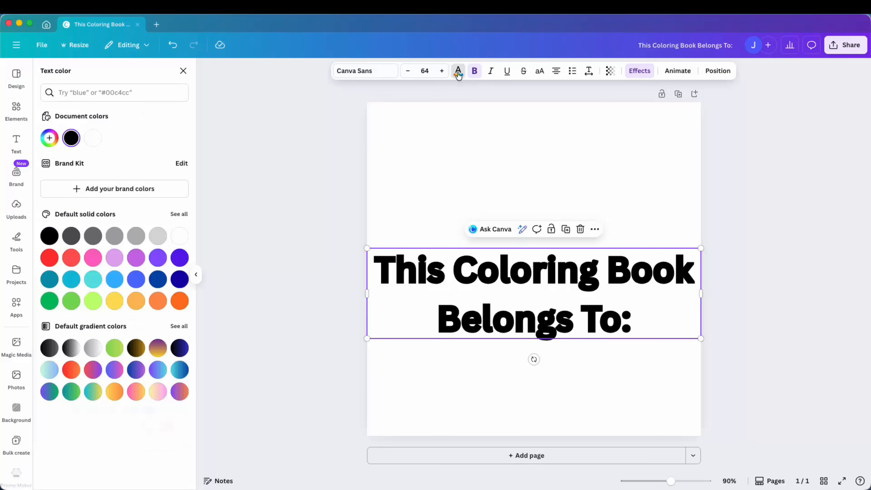
{"action": "left_click", "coordinate": [178, 240]}
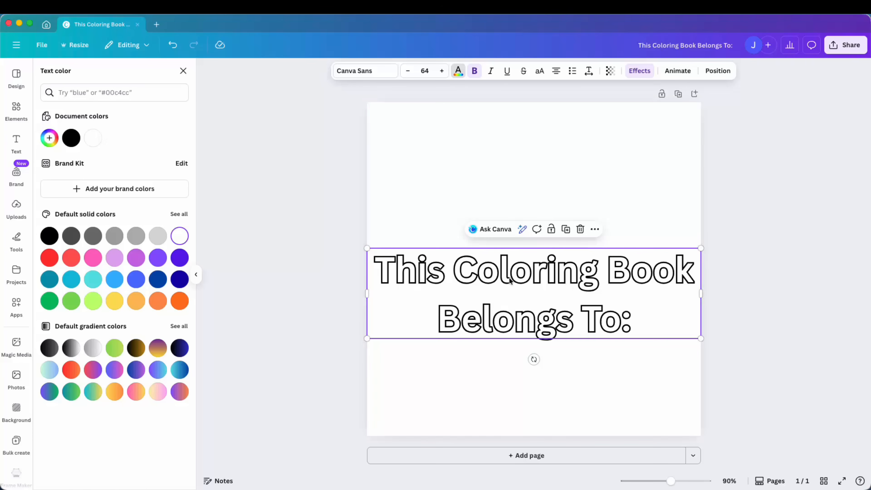
Set the heading's outline thickness to 61 and scale the heading down to about 56.8 pt.
{"action": "left_click", "coordinate": [640, 71]}
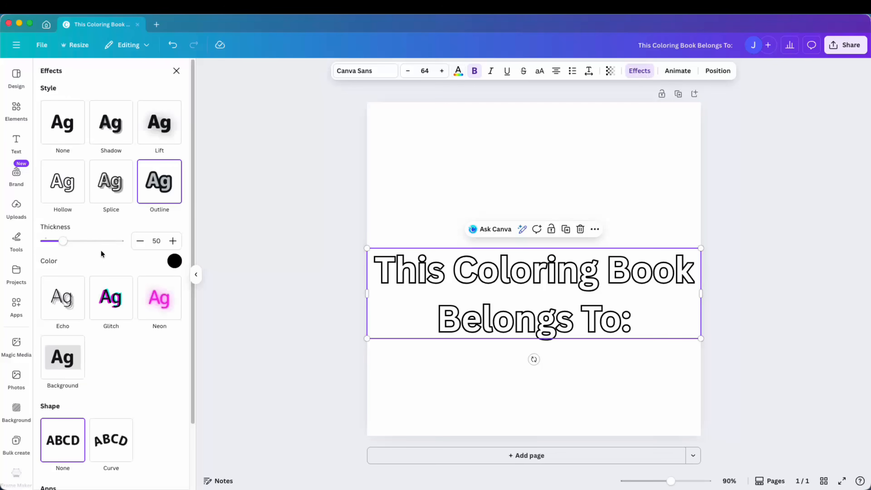
{"action": "left_click_drag", "start_coordinate": [66, 242], "coordinate": [68, 241]}
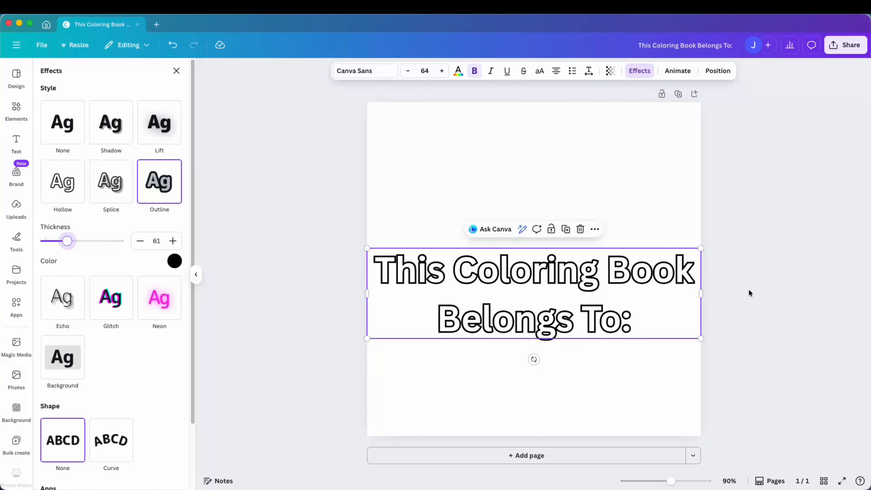
{"action": "left_click_drag", "start_coordinate": [660, 336], "coordinate": [664, 297]}
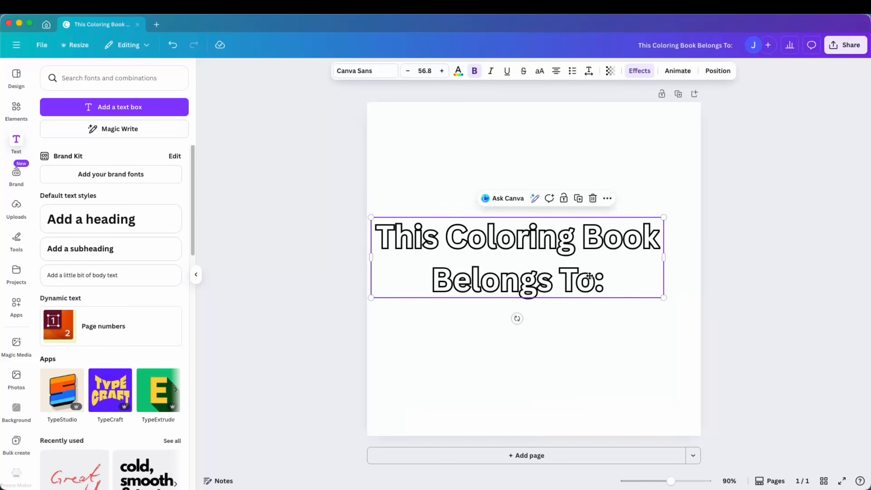
Reposition the heading and reduce its line spacing to 1.26.
{"action": "left_click_drag", "start_coordinate": [589, 276], "coordinate": [605, 274]}
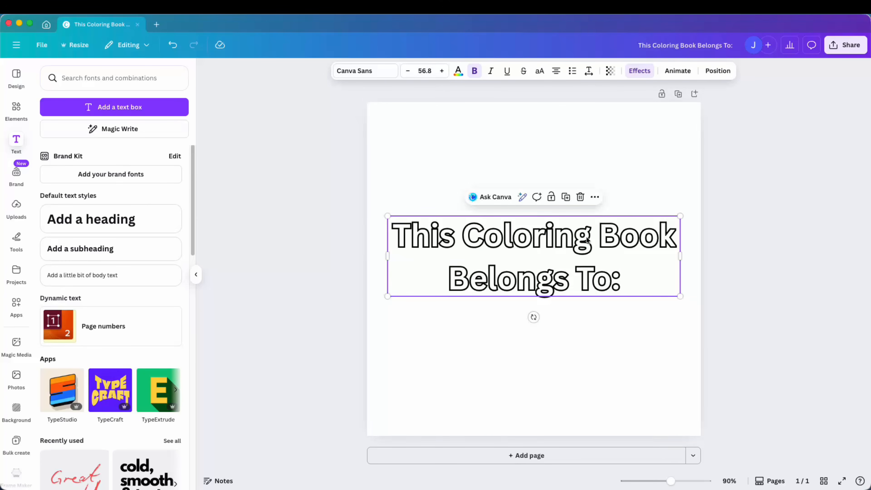
{"action": "left_click", "coordinate": [588, 72]}
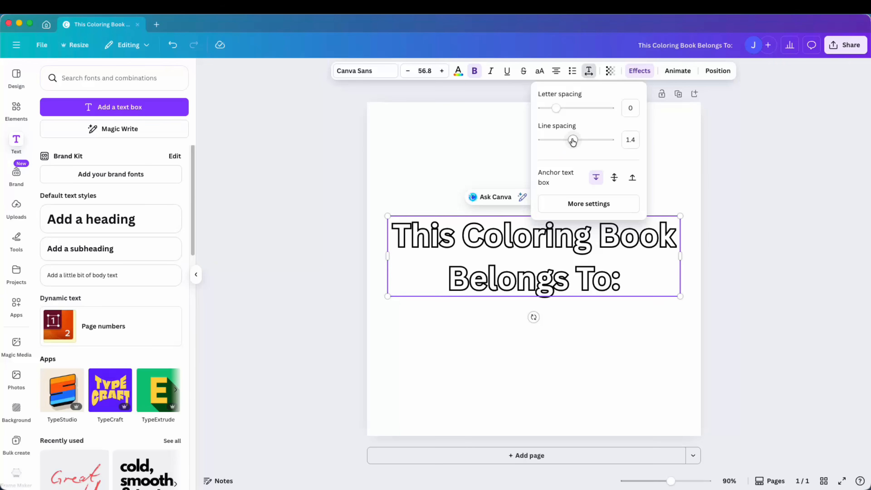
{"action": "left_click_drag", "start_coordinate": [572, 140], "coordinate": [568, 139]}
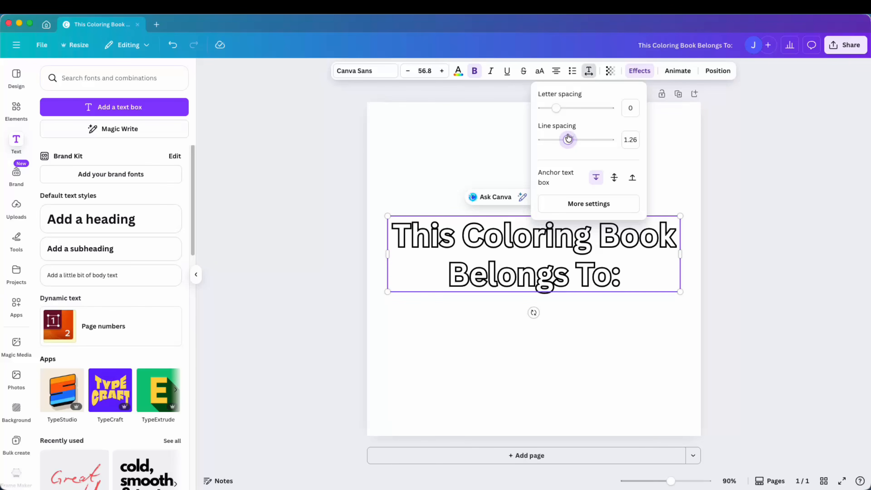
Change the heading font to Baby Boo and narrow its text box so it wraps onto two lines.
{"action": "left_click", "coordinate": [353, 72]}
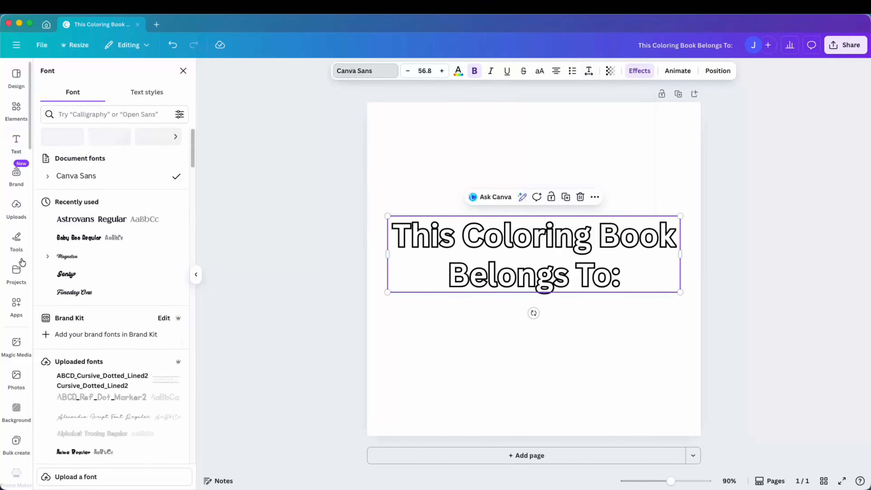
{"action": "left_click", "coordinate": [82, 238]}
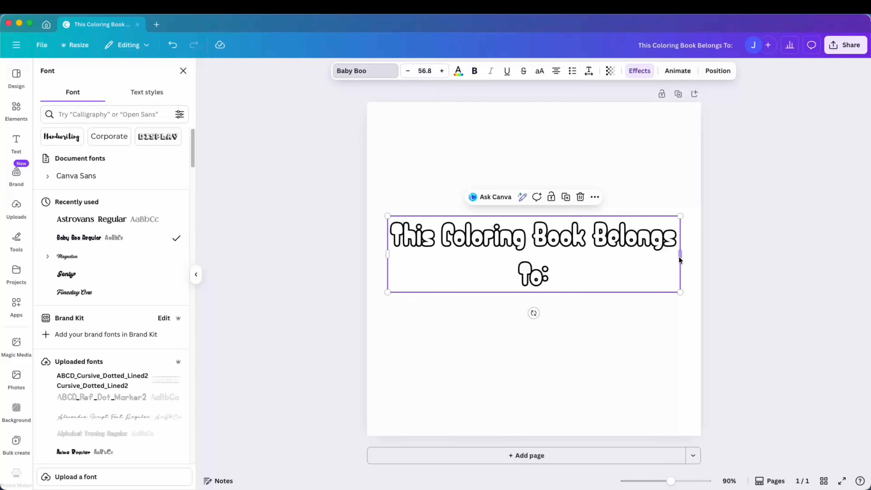
{"action": "left_click_drag", "start_coordinate": [680, 255], "coordinate": [590, 254]}
Set the heading's line spacing to 1.01 and enlarge the heading to about 80.5 pt.
{"action": "left_click", "coordinate": [589, 71]}
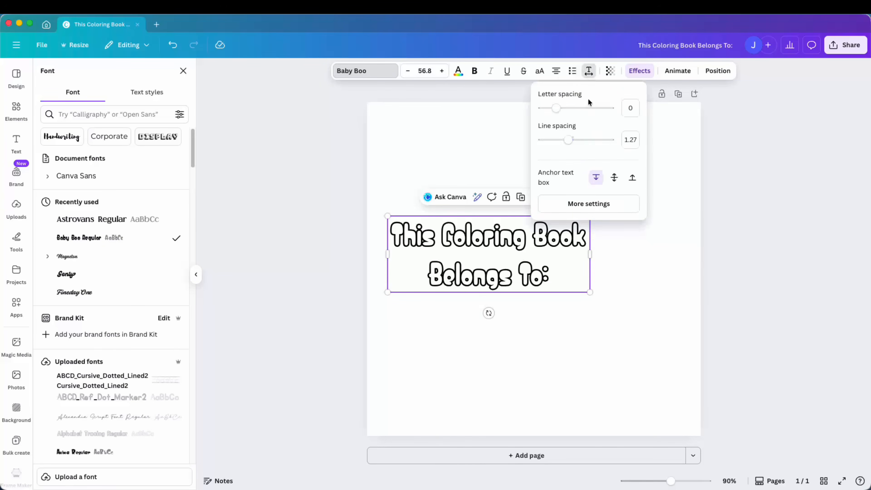
{"action": "left_click_drag", "start_coordinate": [568, 140], "coordinate": [560, 140]}
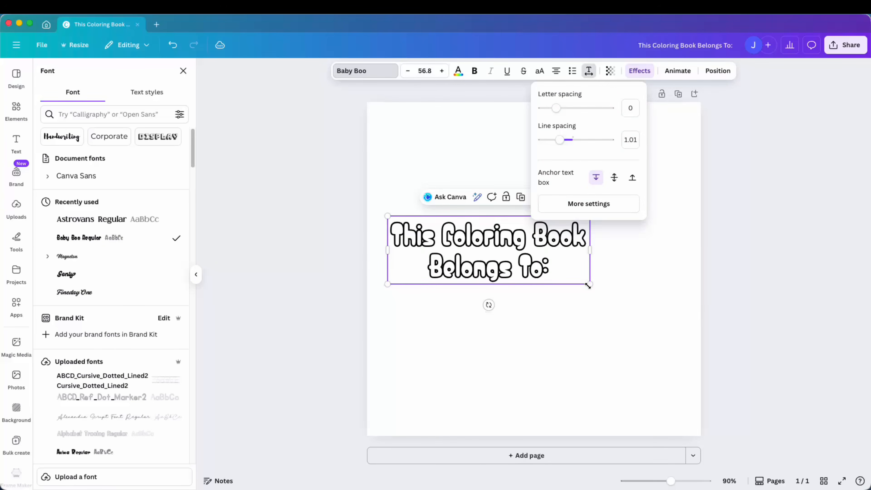
{"action": "left_click_drag", "start_coordinate": [588, 285], "coordinate": [614, 265]}
Add a plain horizontal line below the heading and stretch it across the page width.
{"action": "left_click", "coordinate": [16, 109]}
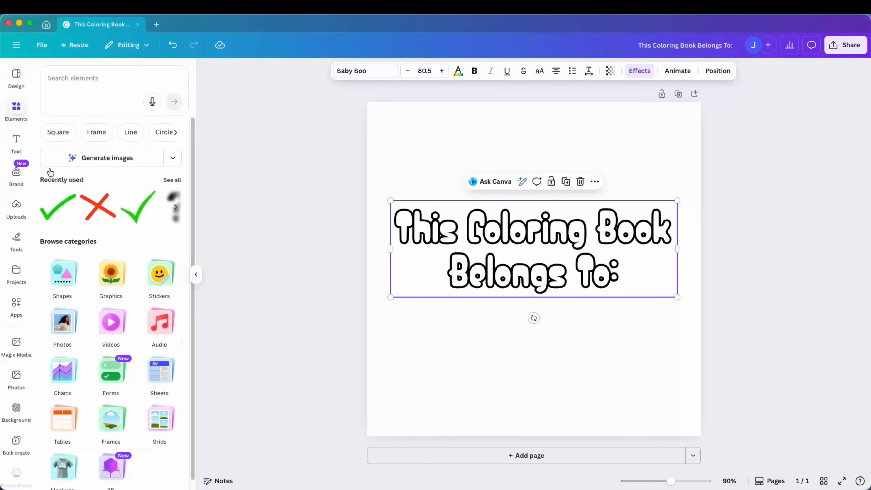
{"action": "left_click", "coordinate": [124, 134]}
{"action": "left_click", "coordinate": [113, 260]}
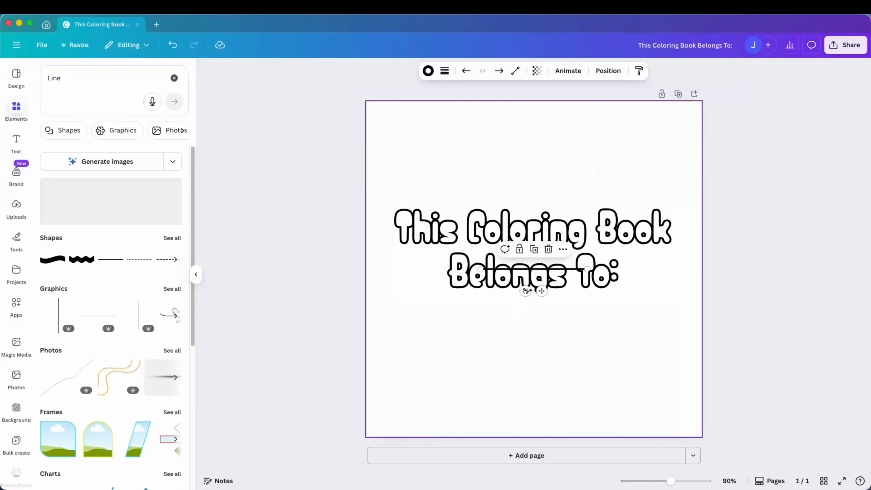
{"action": "left_click_drag", "start_coordinate": [542, 305], "coordinate": [462, 362]}
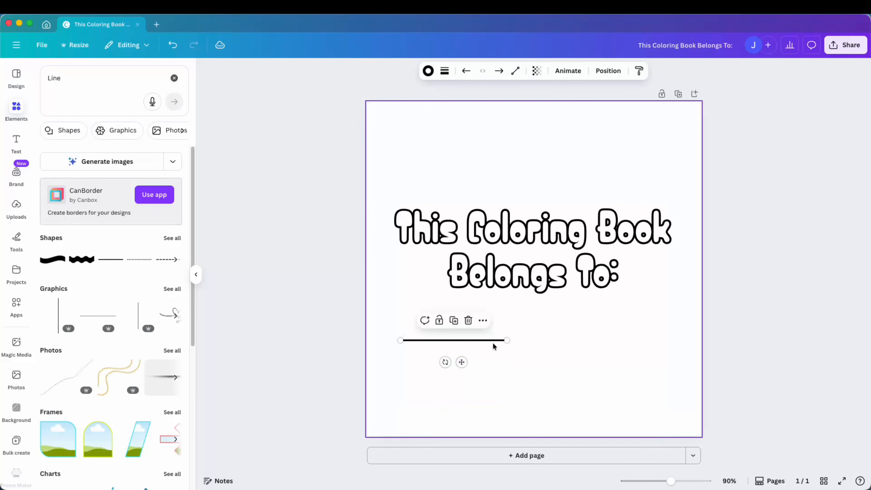
{"action": "left_click_drag", "start_coordinate": [507, 338], "coordinate": [668, 340]}
Select the heading and line together and nudge them into position on the page.
{"action": "left_click_drag", "start_coordinate": [766, 376], "coordinate": [490, 226]}
{"action": "left_click_drag", "start_coordinate": [543, 275], "coordinate": [542, 271]}
{"action": "left_click", "coordinate": [675, 393]}
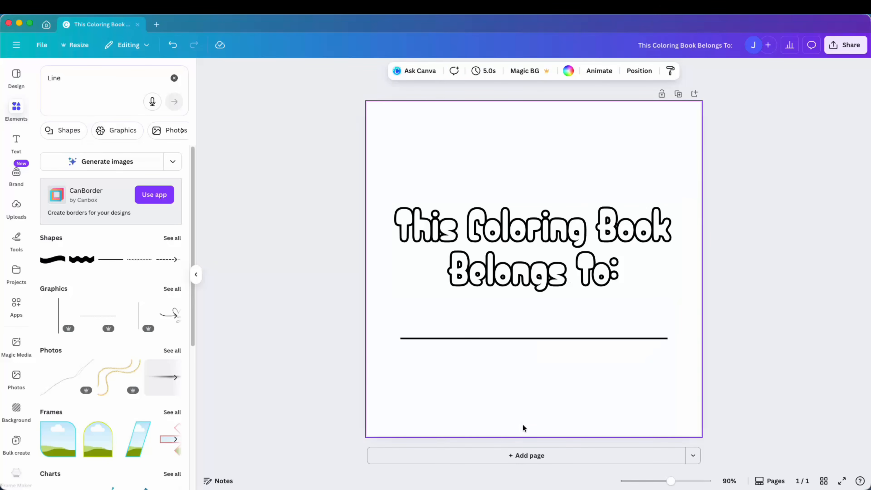
Add a second, blank page after the name page.
{"action": "left_click", "coordinate": [531, 457]}
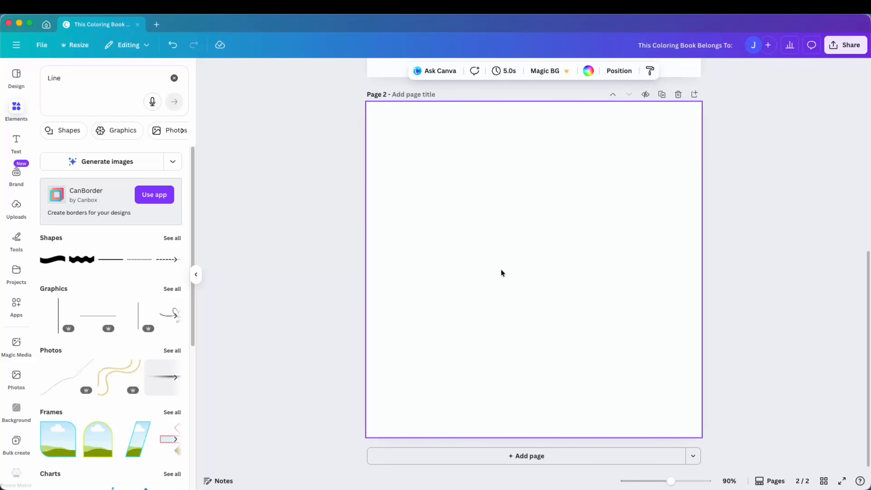
{"action": "scroll", "coordinate": [500, 271], "scroll_direction": "up", "scroll_amount": 10}
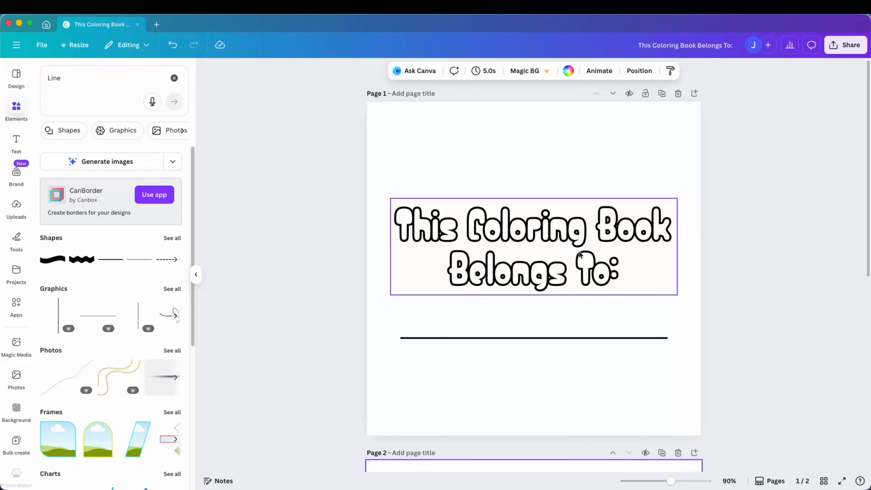
{"action": "scroll", "coordinate": [545, 283], "scroll_direction": "down", "scroll_amount": 10}
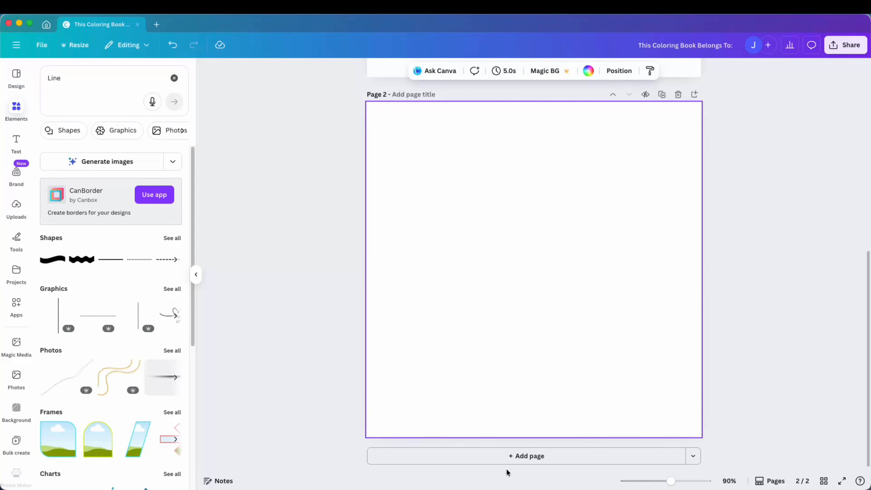
Add a third page and place the "I love helping my town." coloring image on it, scaled to fill the page.
{"action": "left_click", "coordinate": [508, 456]}
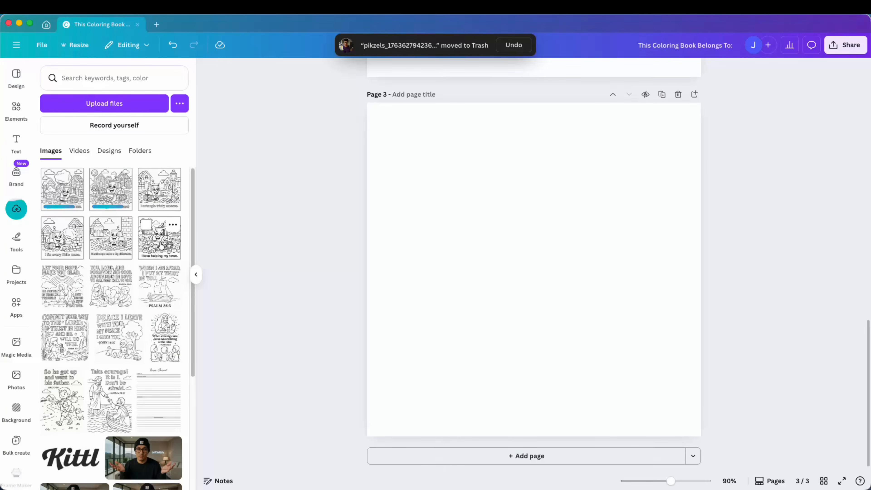
{"action": "left_click", "coordinate": [161, 245]}
{"action": "left_click_drag", "start_coordinate": [517, 289], "coordinate": [492, 260]}
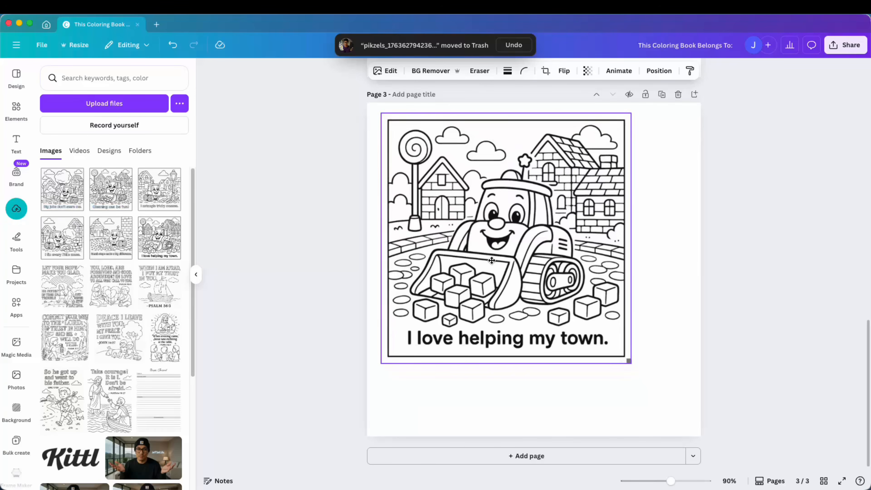
{"action": "left_click_drag", "start_coordinate": [630, 362], "coordinate": [703, 414]}
{"action": "left_click_drag", "start_coordinate": [641, 340], "coordinate": [639, 341]}
{"action": "left_click", "coordinate": [741, 408]}
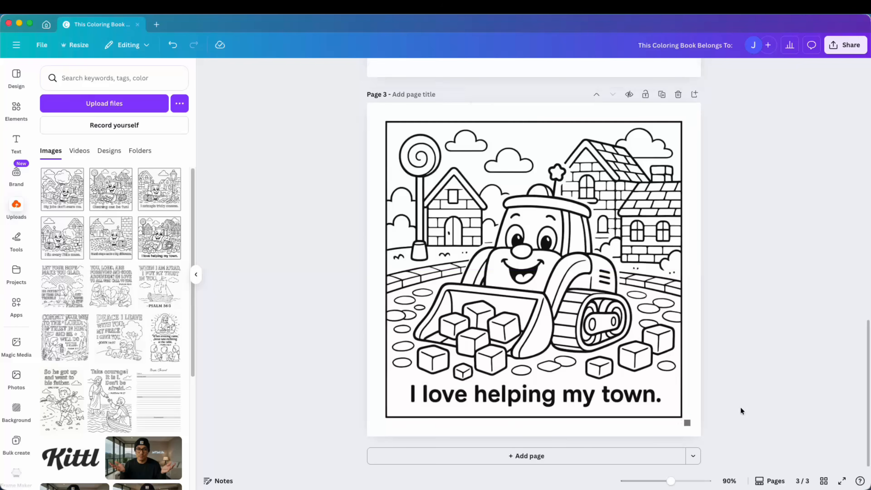
Adjust the coloring image's Whites and Blacks both to 100.
{"action": "scroll", "coordinate": [740, 407], "scroll_direction": "up", "scroll_amount": 3}
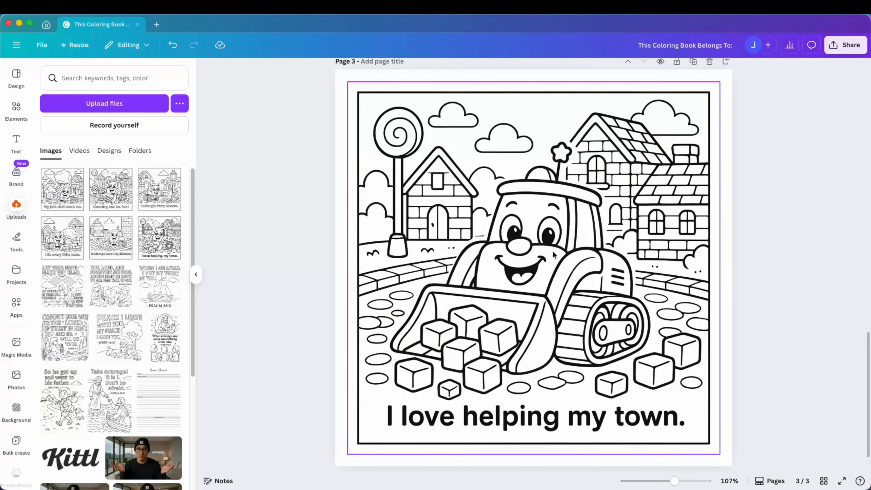
{"action": "left_click", "coordinate": [553, 250]}
{"action": "left_click", "coordinate": [385, 70]}
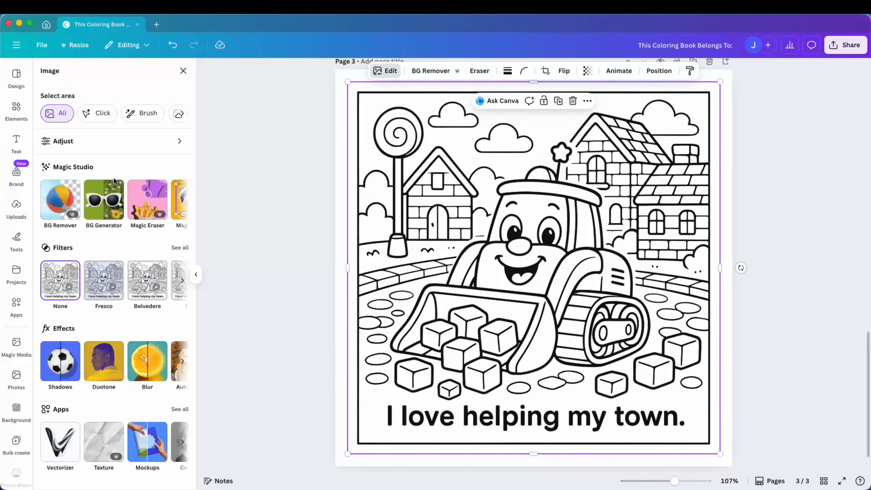
{"action": "left_click", "coordinate": [95, 146]}
{"action": "scroll", "coordinate": [96, 268], "scroll_direction": "down", "scroll_amount": 5}
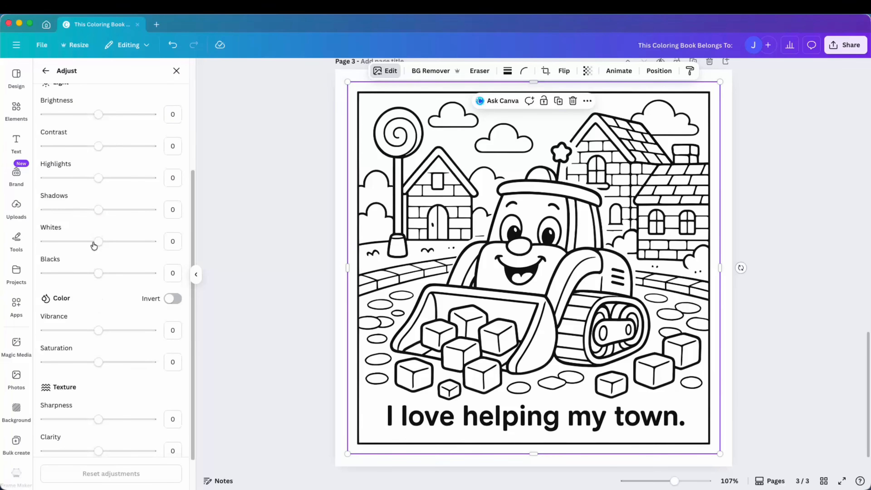
{"action": "left_click_drag", "start_coordinate": [99, 241], "coordinate": [152, 241]}
{"action": "left_click_drag", "start_coordinate": [99, 273], "coordinate": [213, 272]}
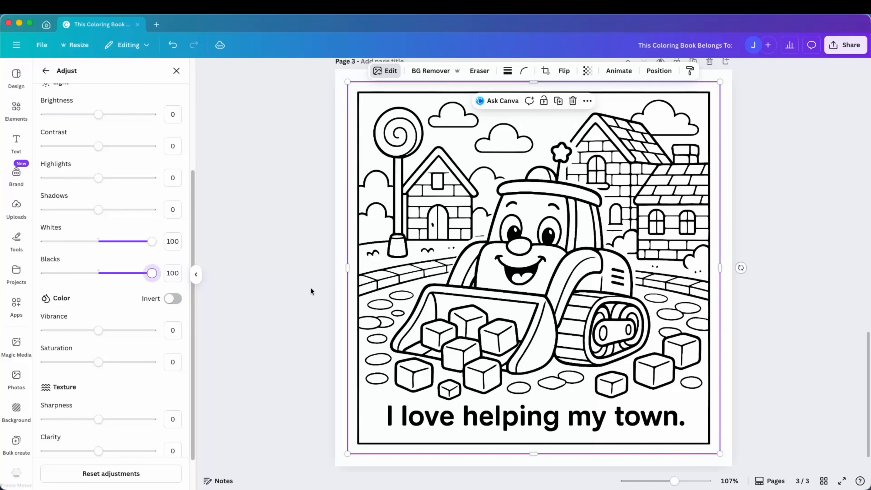
{"action": "left_click", "coordinate": [811, 274]}
Add two more blank pages after the coloring page.
{"action": "scroll", "coordinate": [672, 375], "scroll_direction": "down", "scroll_amount": 2}
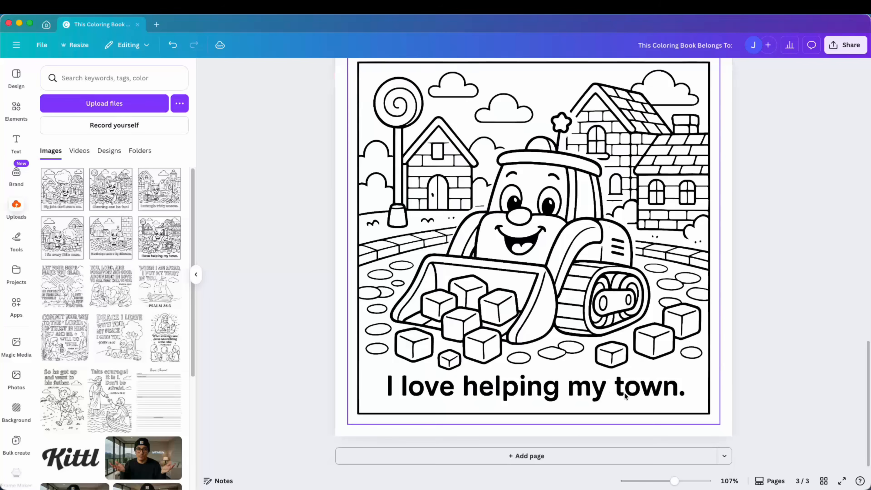
{"action": "left_click", "coordinate": [563, 452]}
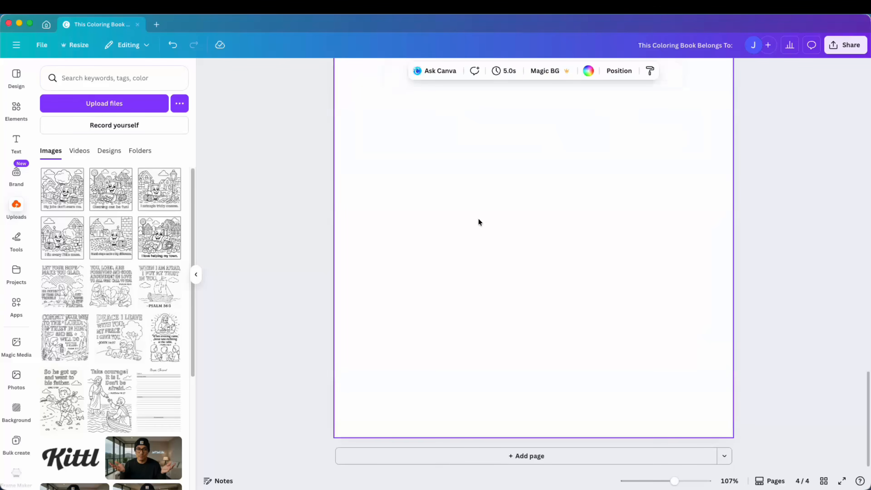
{"action": "scroll", "coordinate": [479, 223], "scroll_direction": "up", "scroll_amount": 10}
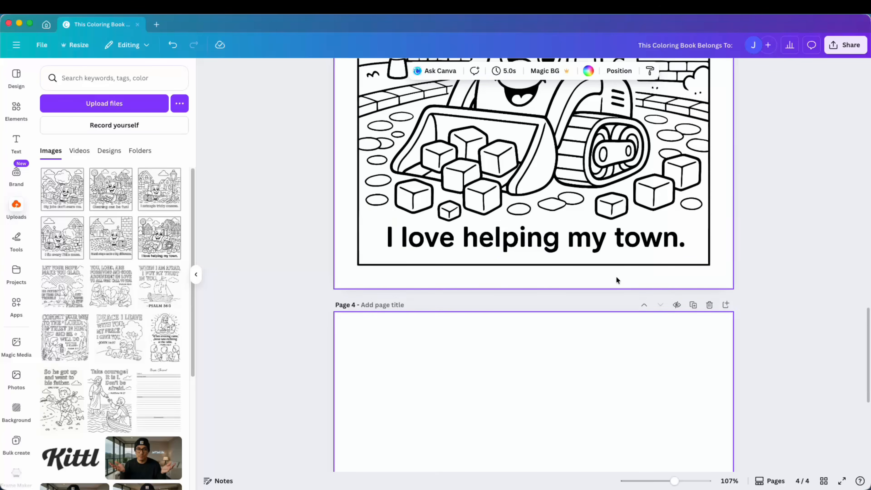
{"action": "scroll", "coordinate": [616, 280], "scroll_direction": "up", "scroll_amount": 5}
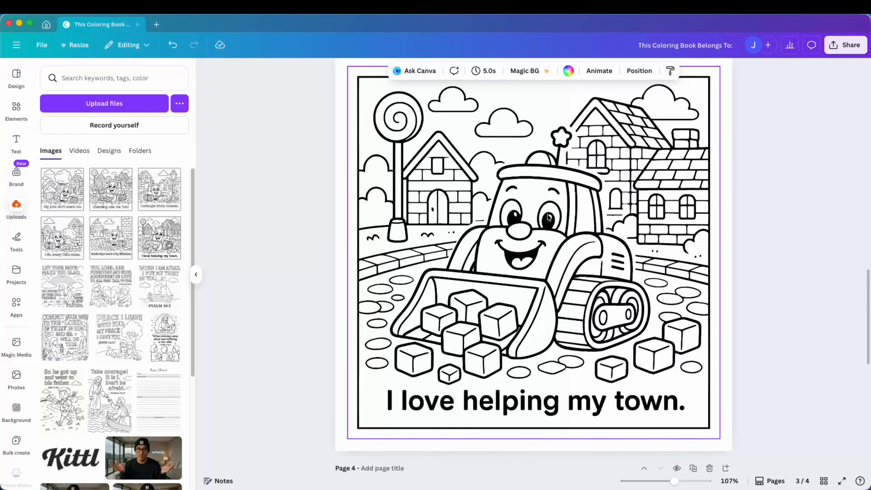
{"action": "scroll", "coordinate": [534, 237], "scroll_direction": "down", "scroll_amount": 10}
{"action": "left_click", "coordinate": [542, 455]}
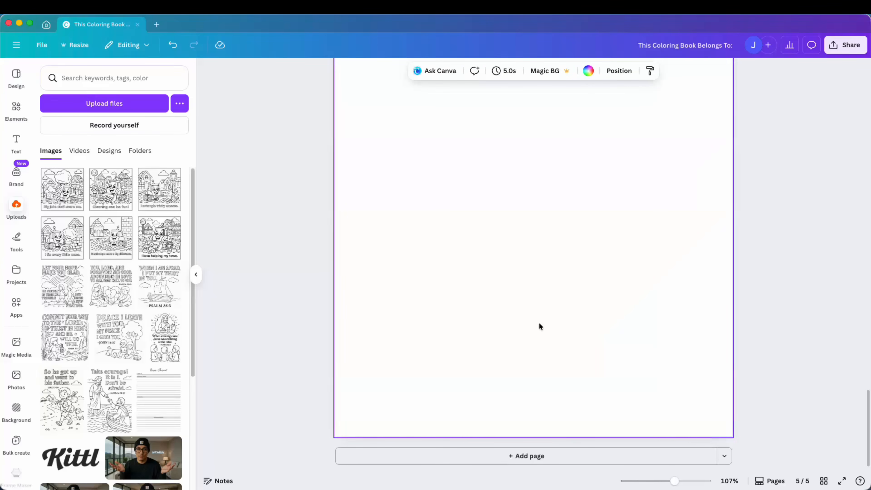
Place the "Small steps make a big difference." coloring image on page 5 and scale it to fill the page.
{"action": "left_click", "coordinate": [114, 237]}
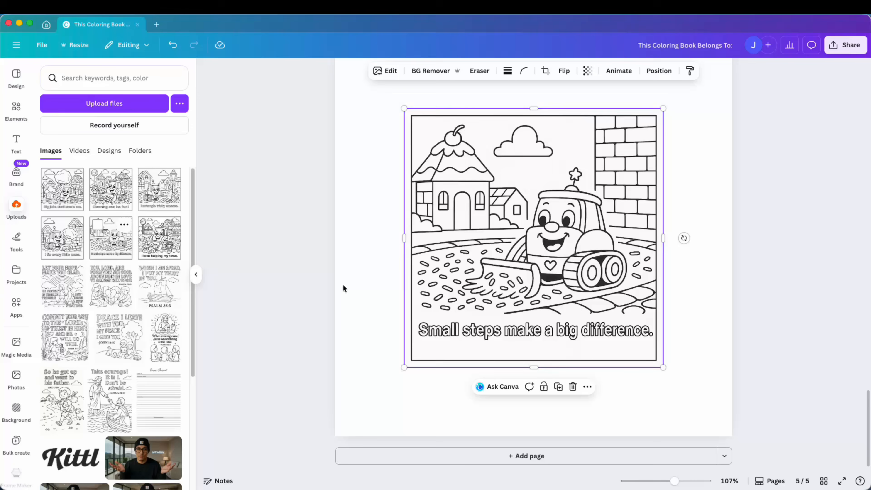
{"action": "left_click_drag", "start_coordinate": [664, 368], "coordinate": [726, 430]}
{"action": "left_click_drag", "start_coordinate": [404, 109], "coordinate": [346, 98]}
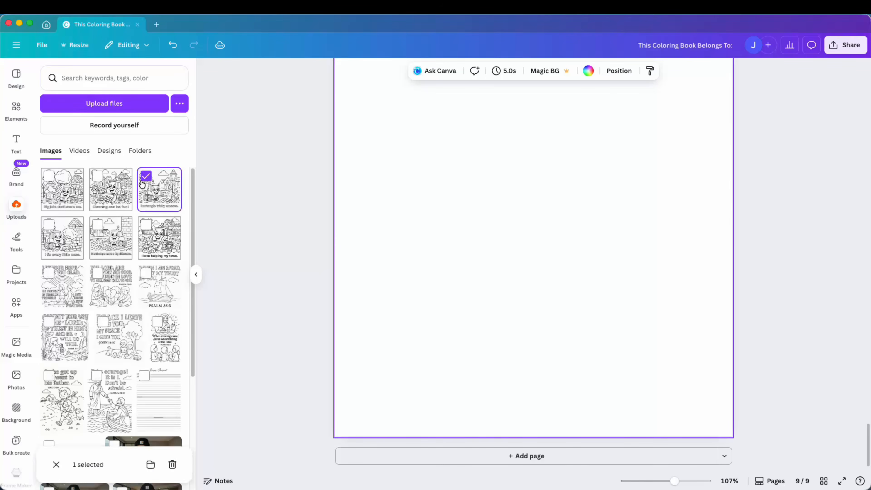
Drop the "I untangle tricky messes." coloring image onto page 9 and enlarge it to fill the page.
{"action": "left_click_drag", "start_coordinate": [159, 189], "coordinate": [431, 190]}
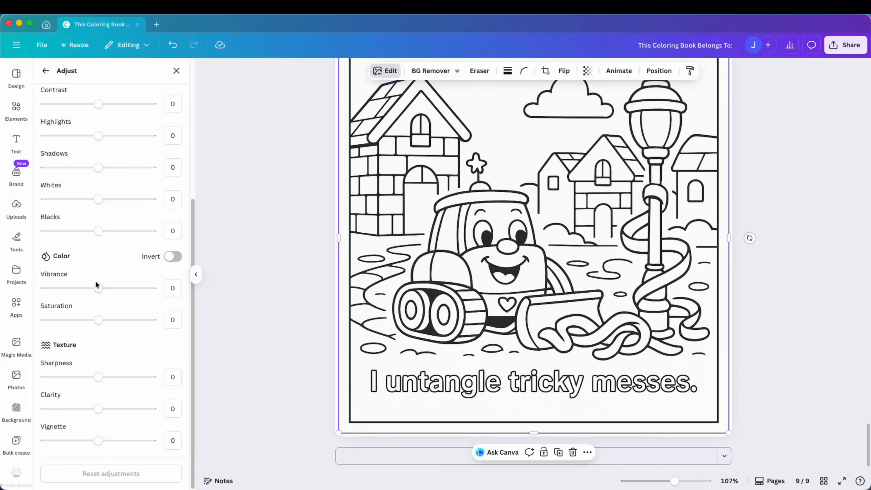
{"action": "left_click_drag", "start_coordinate": [711, 417], "coordinate": [719, 475]}
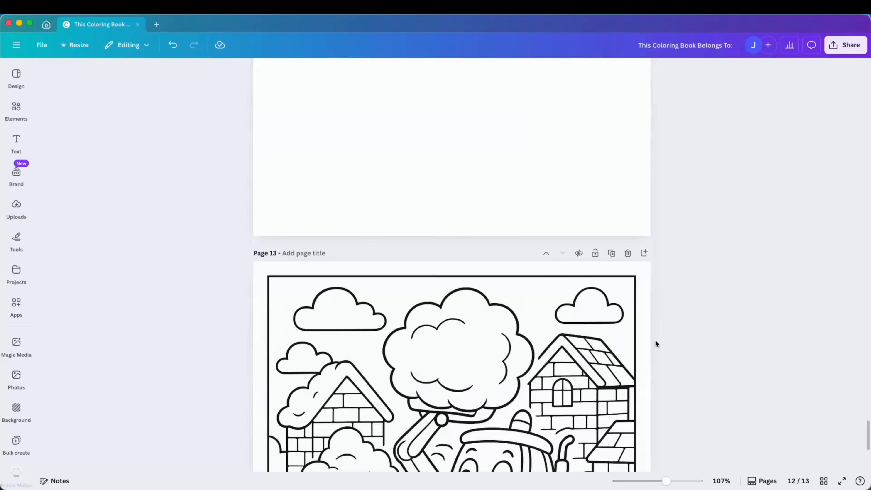
Scroll through the later pages to review the placed coloring images.
{"action": "scroll", "coordinate": [655, 339], "scroll_direction": "down", "scroll_amount": 6}
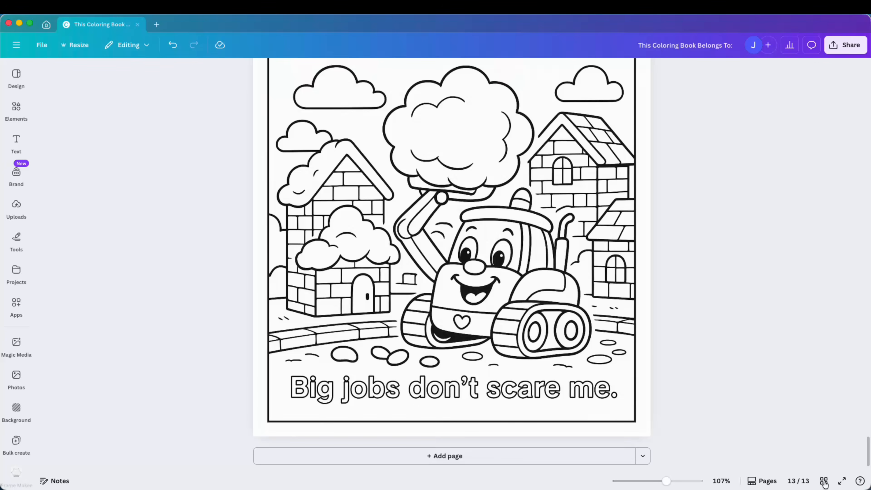
{"action": "scroll", "coordinate": [633, 293], "scroll_direction": "up", "scroll_amount": 20}
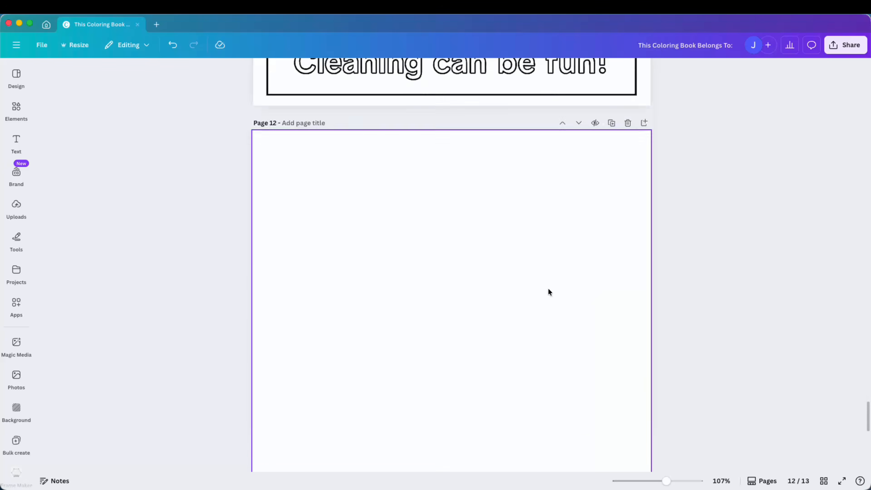
{"action": "scroll", "coordinate": [515, 294], "scroll_direction": "up", "scroll_amount": 5}
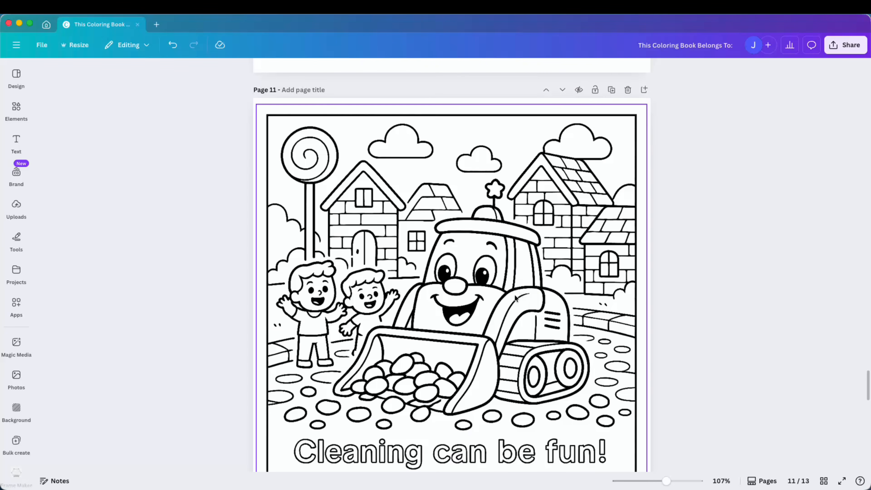
Scroll back up through the whole design to check every placed coloring page, ending at the title page.
{"action": "scroll", "coordinate": [511, 295], "scroll_direction": "down", "scroll_amount": 15}
{"action": "scroll", "coordinate": [501, 292], "scroll_direction": "up", "scroll_amount": 10}
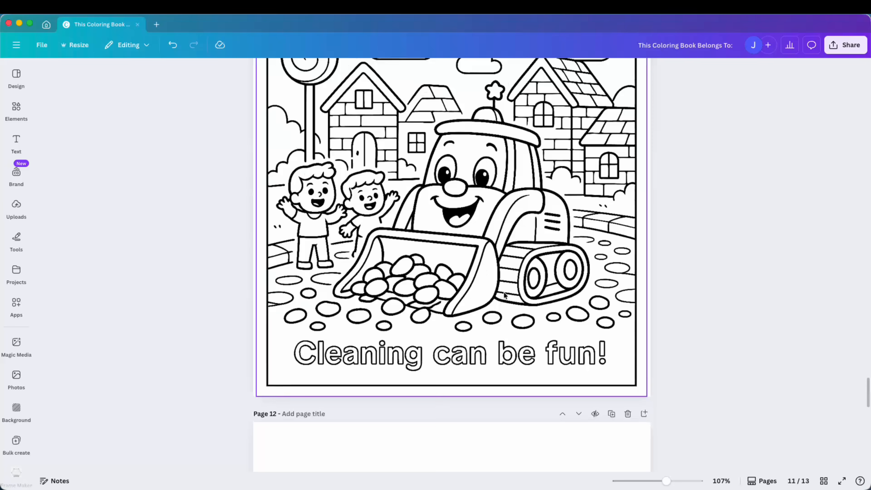
{"action": "scroll", "coordinate": [495, 285], "scroll_direction": "down", "scroll_amount": 5}
{"action": "scroll", "coordinate": [494, 284], "scroll_direction": "up", "scroll_amount": 4}
{"action": "scroll", "coordinate": [494, 283], "scroll_direction": "up", "scroll_amount": 15}
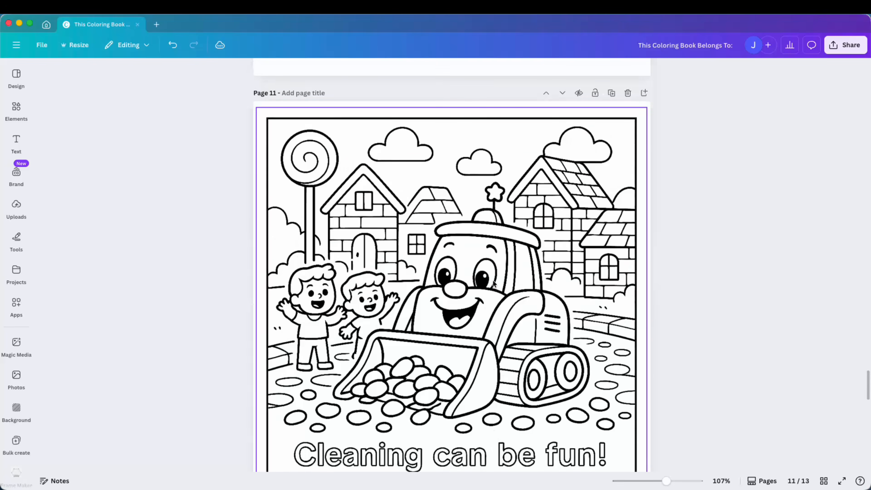
{"action": "scroll", "coordinate": [491, 284], "scroll_direction": "up", "scroll_amount": 15}
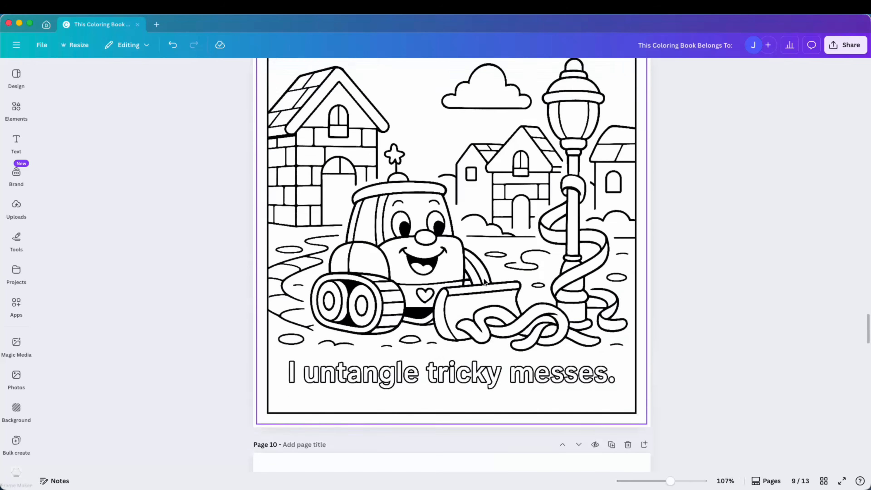
{"action": "scroll", "coordinate": [489, 287], "scroll_direction": "up", "scroll_amount": 20}
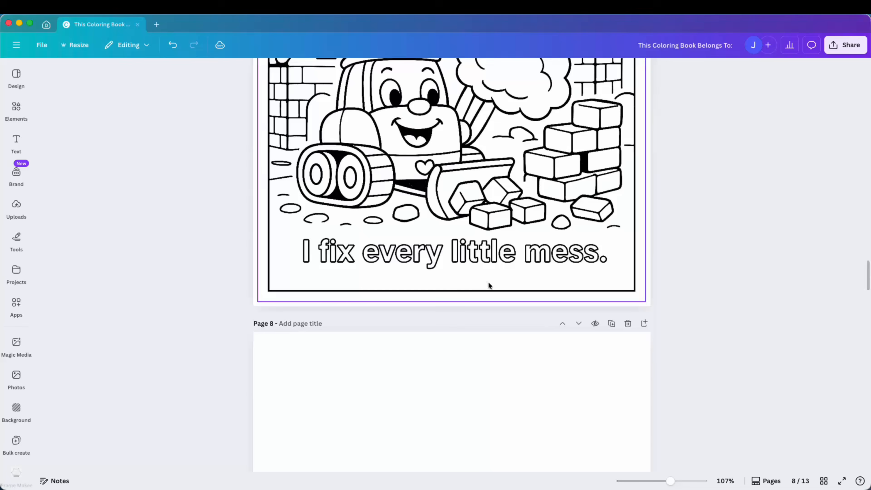
{"action": "scroll", "coordinate": [518, 320], "scroll_direction": "up", "scroll_amount": 15}
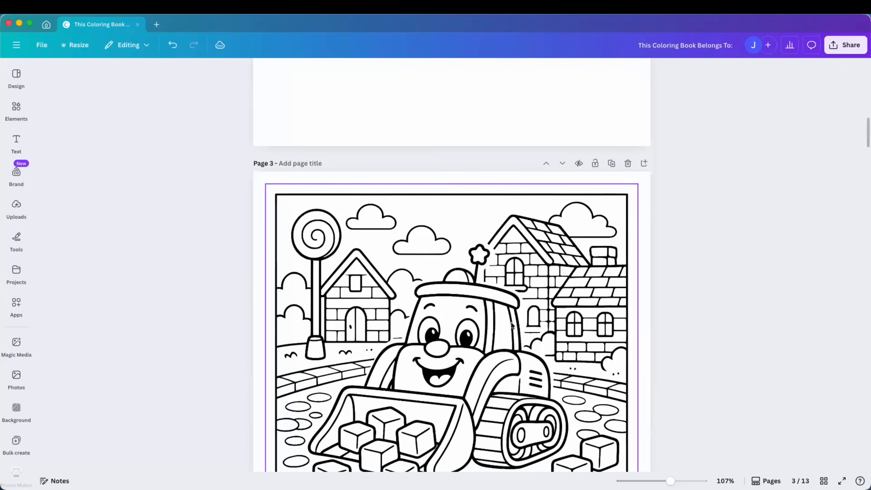
{"action": "scroll", "coordinate": [516, 322], "scroll_direction": "up", "scroll_amount": 10}
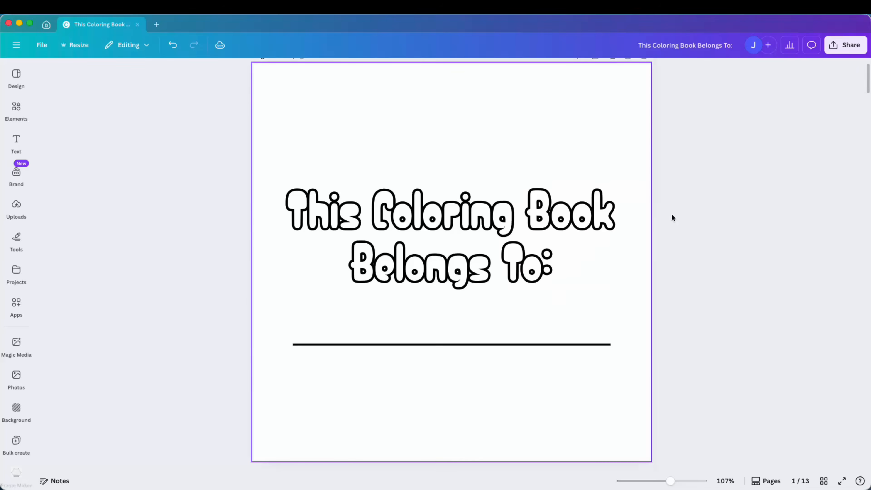
Open the download options and choose PDF Print for all pages (1–13) with the RGB (best for digital use) color profile.
{"action": "scroll", "coordinate": [815, 132], "scroll_direction": "down", "scroll_amount": 20}
{"action": "left_click", "coordinate": [846, 45]}
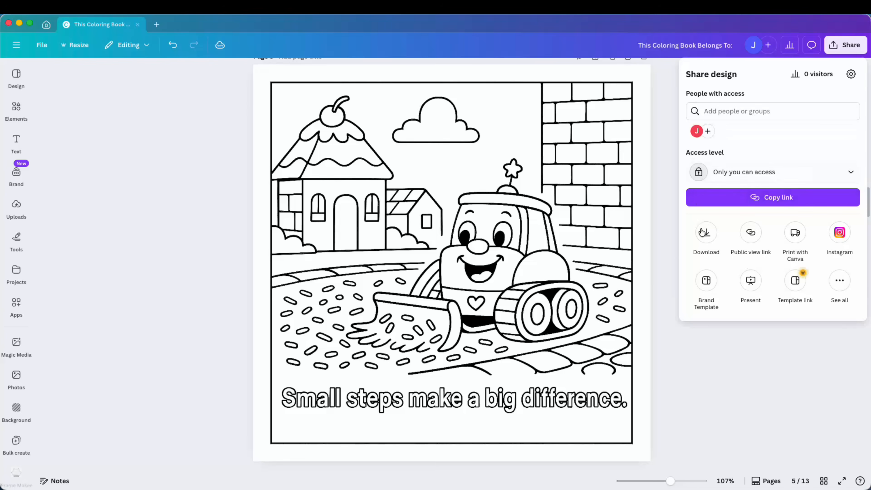
{"action": "left_click", "coordinate": [702, 232]}
{"action": "left_click", "coordinate": [730, 109]}
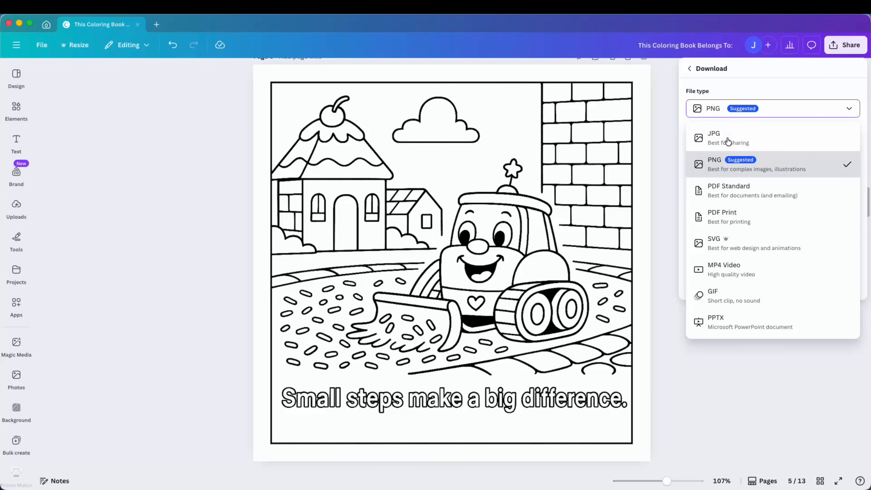
{"action": "left_click", "coordinate": [726, 214]}
{"action": "left_click", "coordinate": [716, 144]}
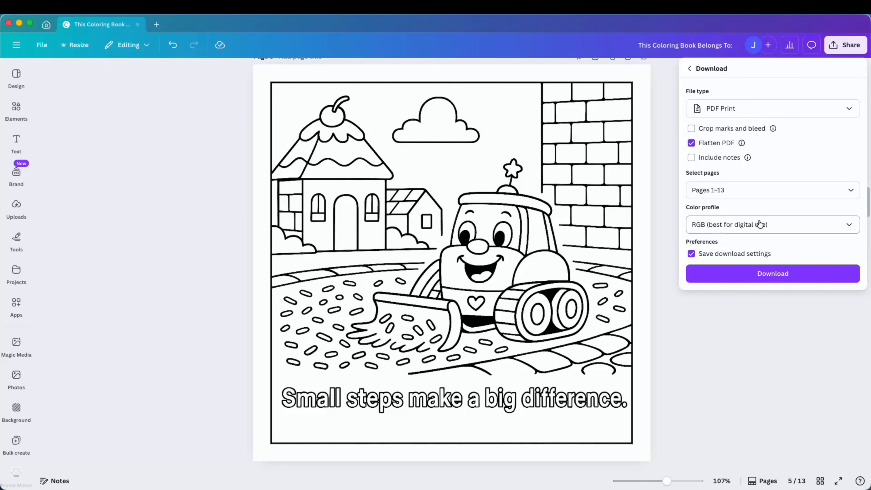
{"action": "left_click", "coordinate": [771, 190]}
{"action": "left_click", "coordinate": [745, 216]}
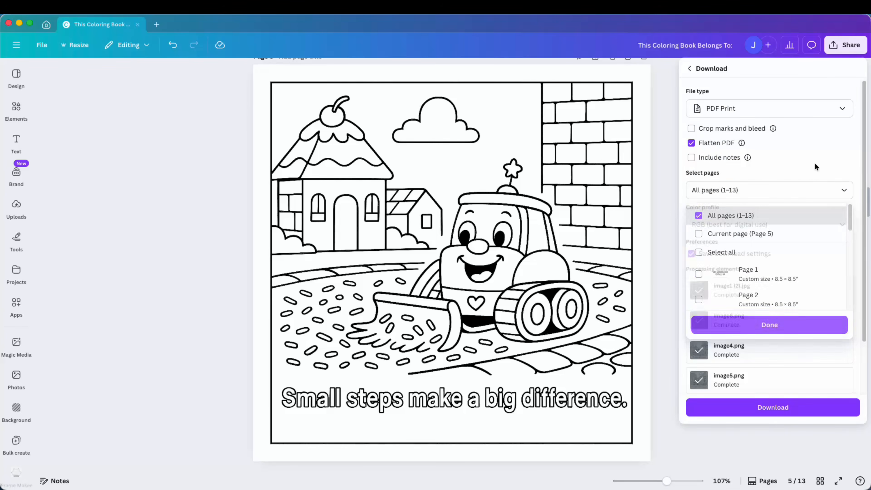
{"action": "left_click", "coordinate": [767, 229]}
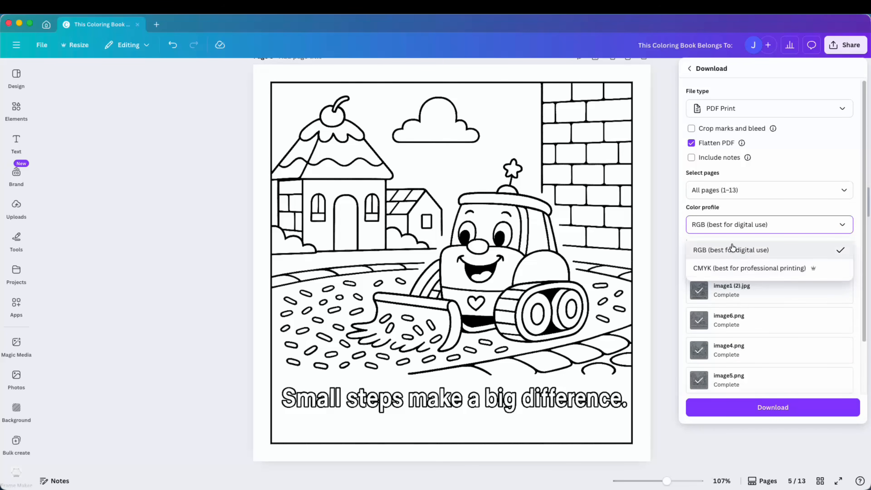
{"action": "left_click", "coordinate": [715, 249]}
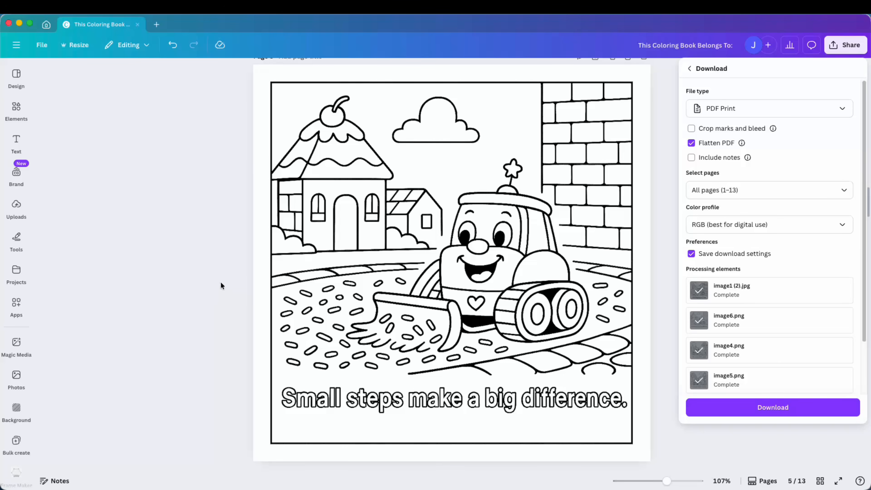
Switch to ChatGPT, highlight the parent-focused book description and the seven SEO keywords, and scroll up through the page prompts.
{"action": "key", "text": "super+Tab"}
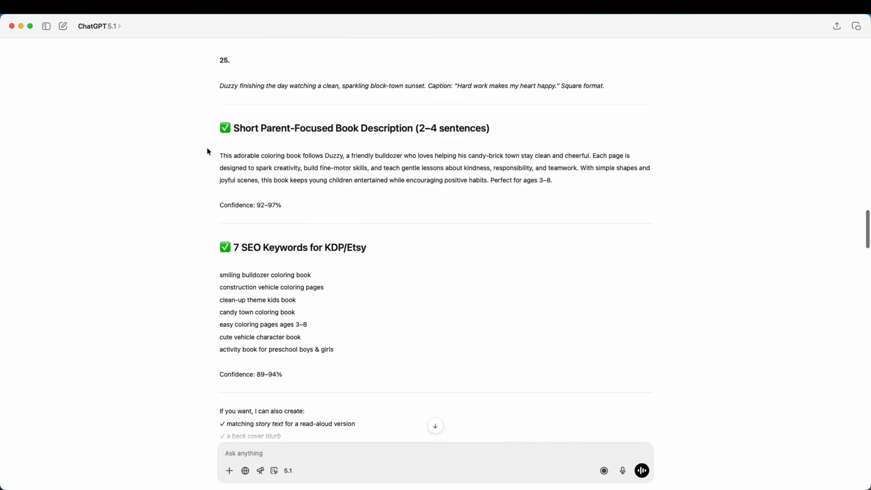
{"action": "left_click_drag", "start_coordinate": [223, 154], "coordinate": [585, 180]}
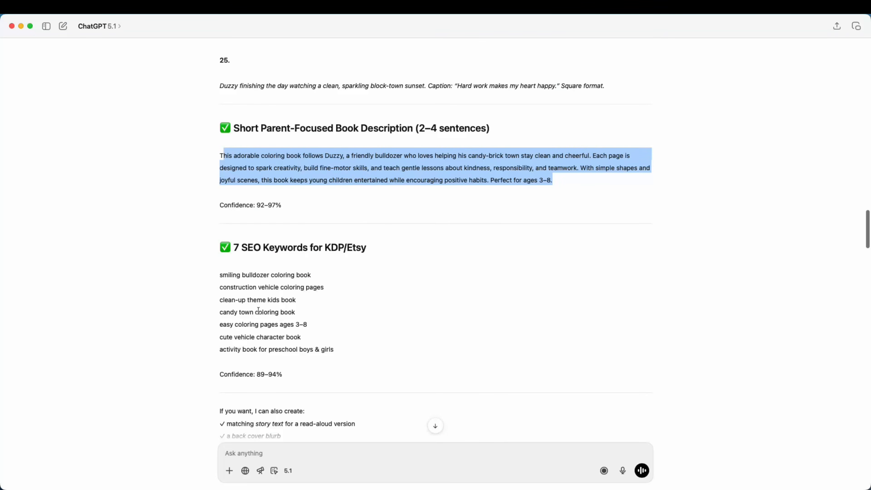
{"action": "left_click_drag", "start_coordinate": [220, 275], "coordinate": [355, 356]}
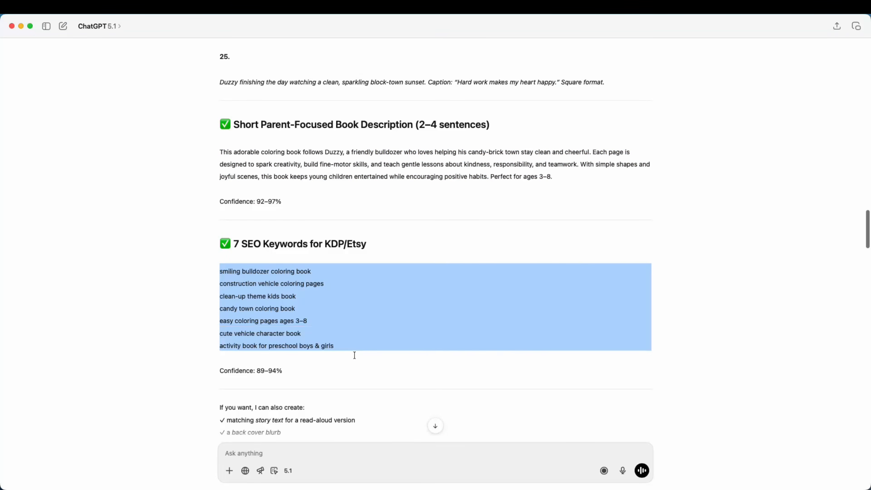
{"action": "left_click", "coordinate": [355, 355]}
{"action": "scroll", "coordinate": [348, 343], "scroll_direction": "up", "scroll_amount": 15}
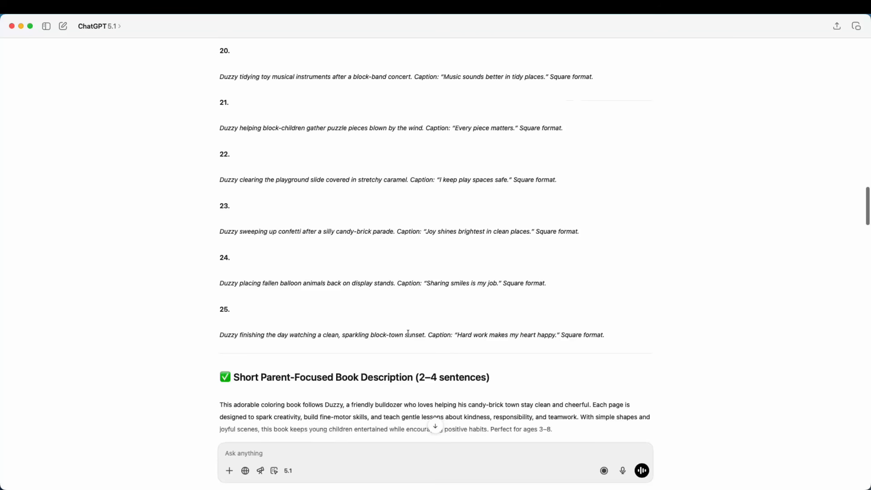
{"action": "scroll", "coordinate": [398, 325], "scroll_direction": "up", "scroll_amount": 10}
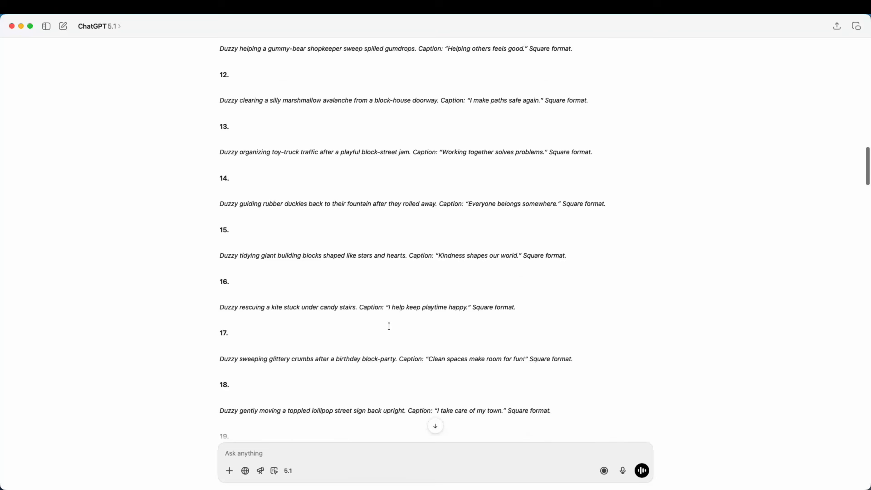
{"action": "scroll", "coordinate": [388, 323], "scroll_direction": "up", "scroll_amount": 3}
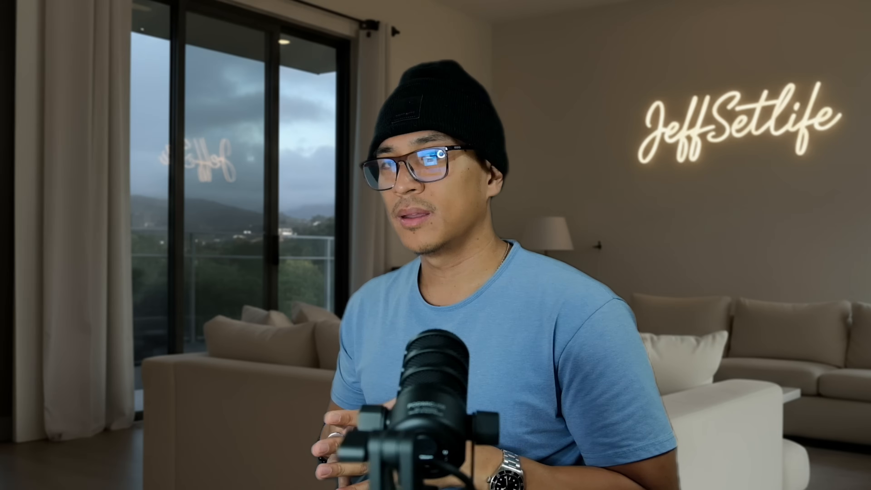